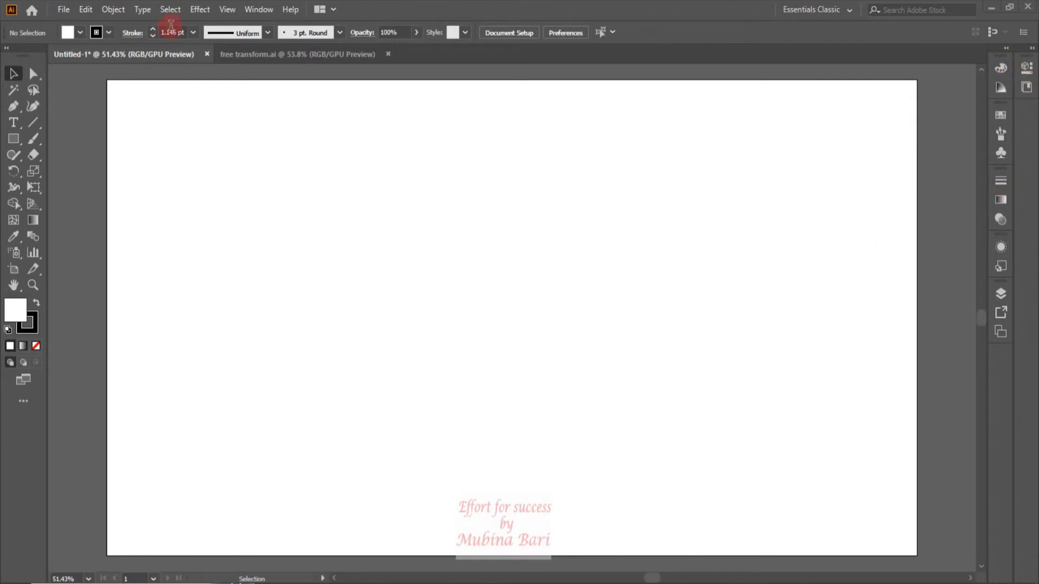
click(260, 9)
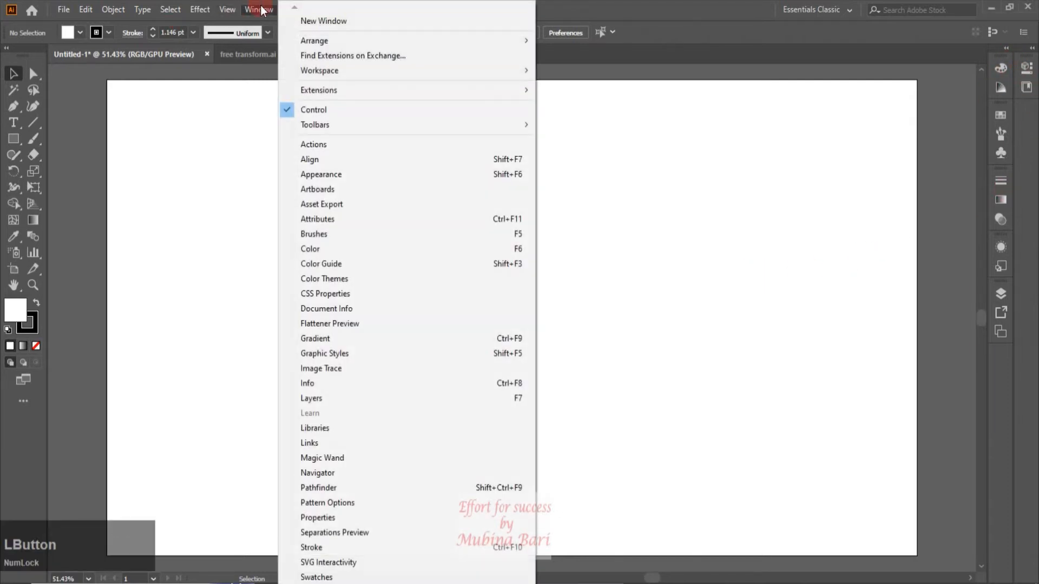
scroll(332, 425, down, 4)
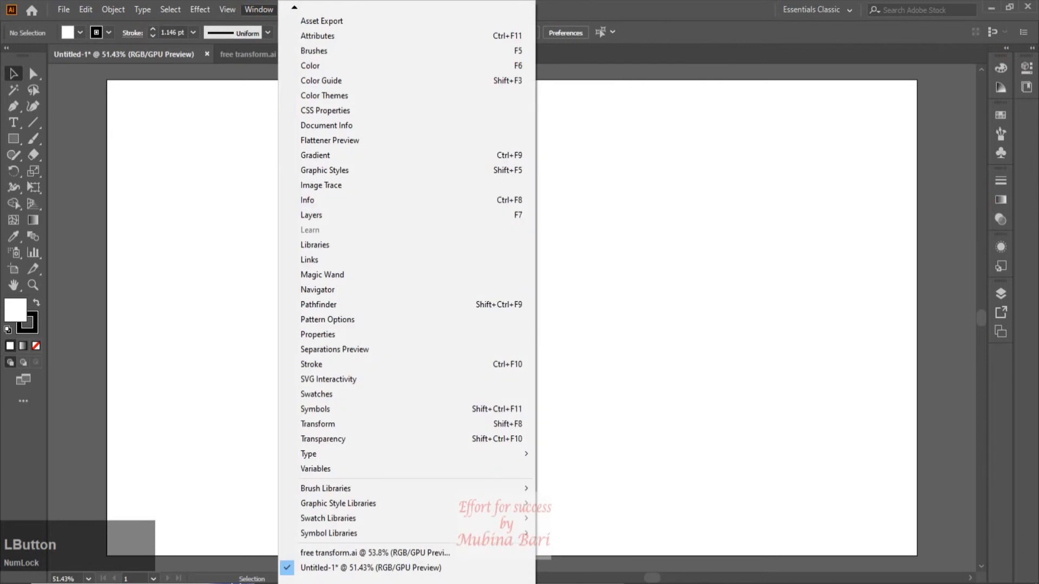
click(330, 424)
drag(983, 28, 932, 53)
click(983, 56)
click(124, 14)
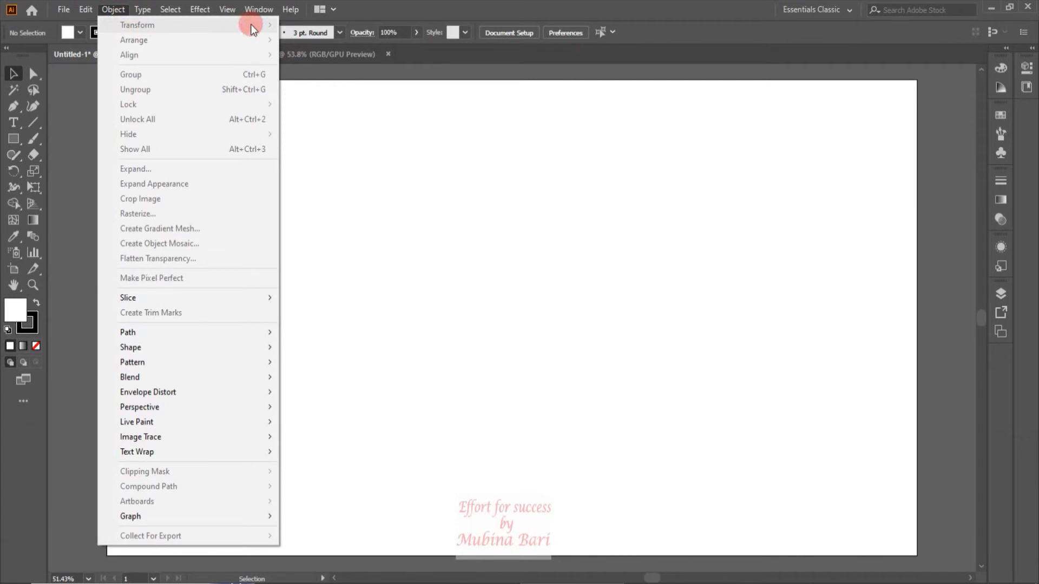
click(390, 225)
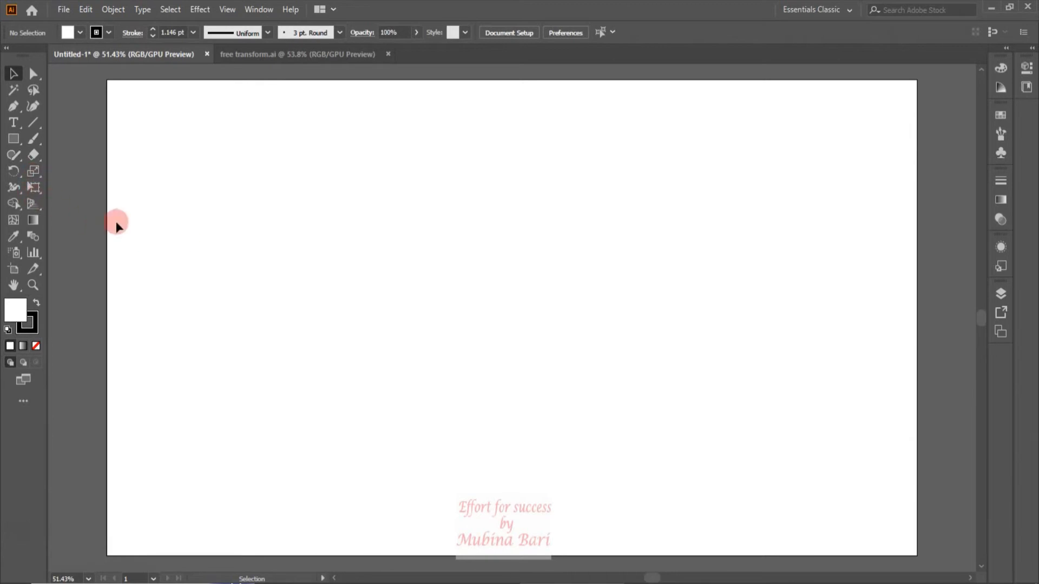
- Draw a rectangle about 451 by 329 px in the upper-left part of the artboard
click(13, 139)
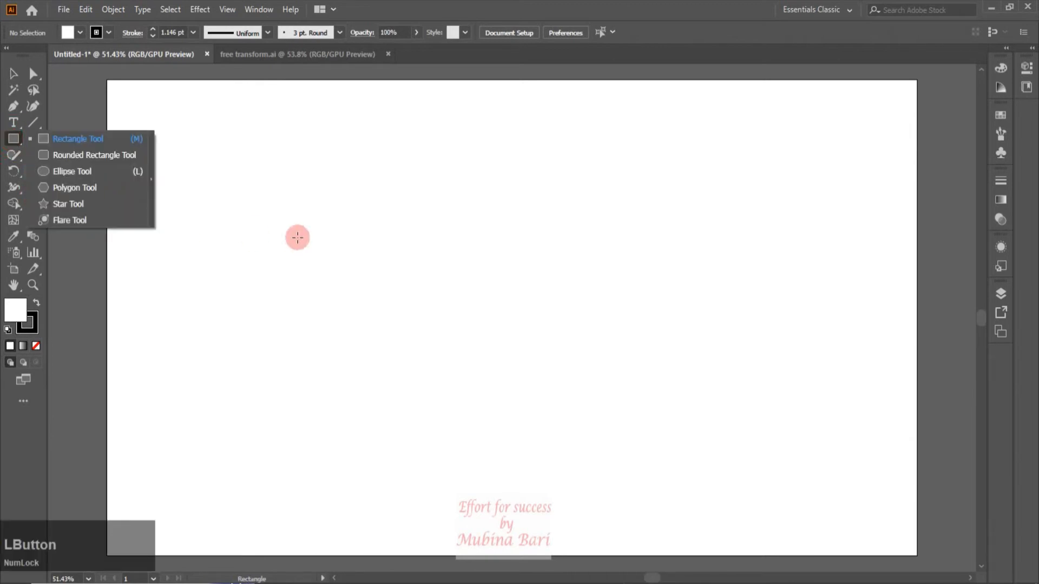
drag(247, 190, 438, 335)
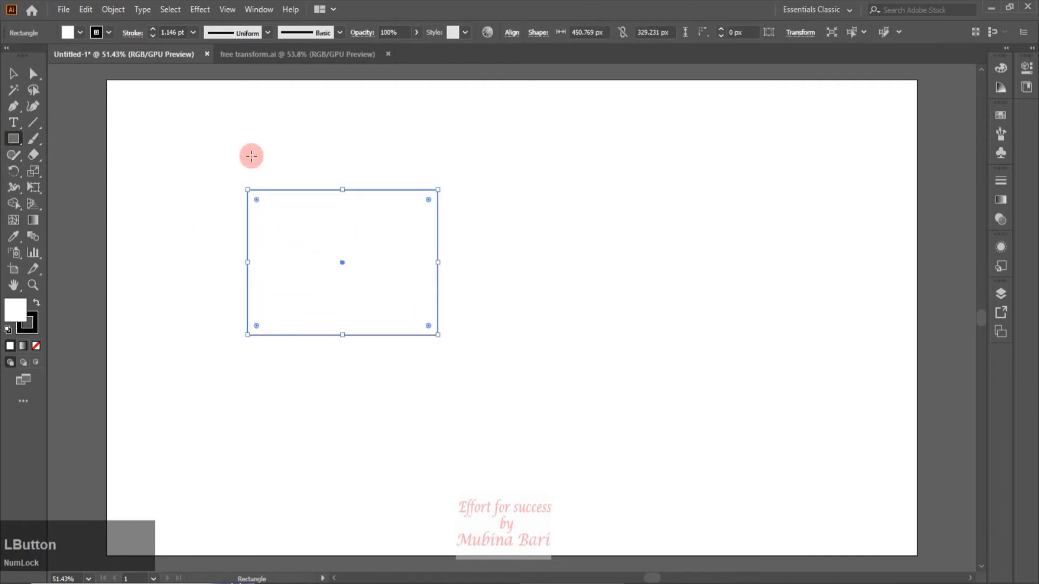
click(123, 11)
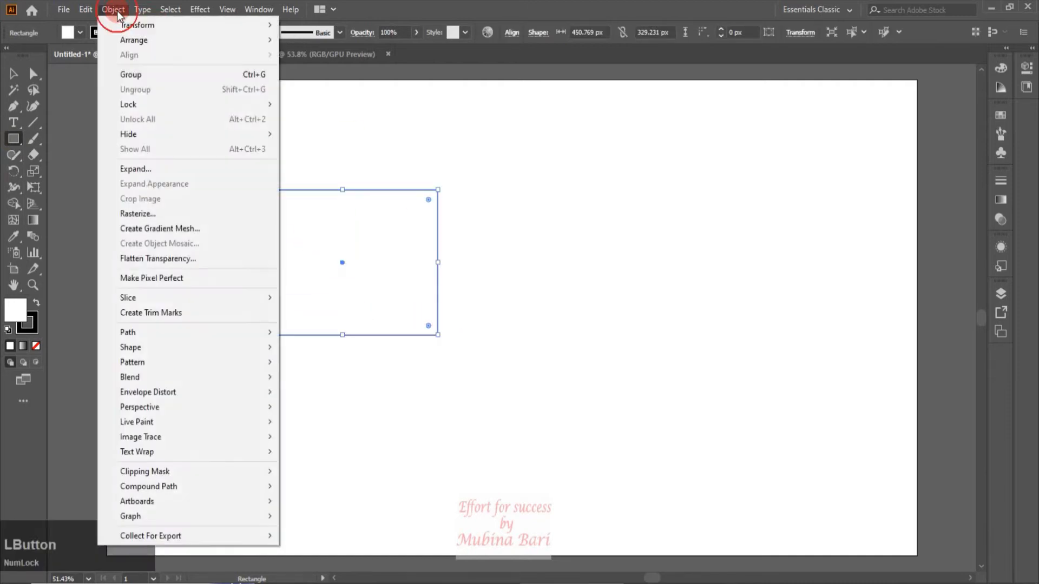
mouse_move(151, 24)
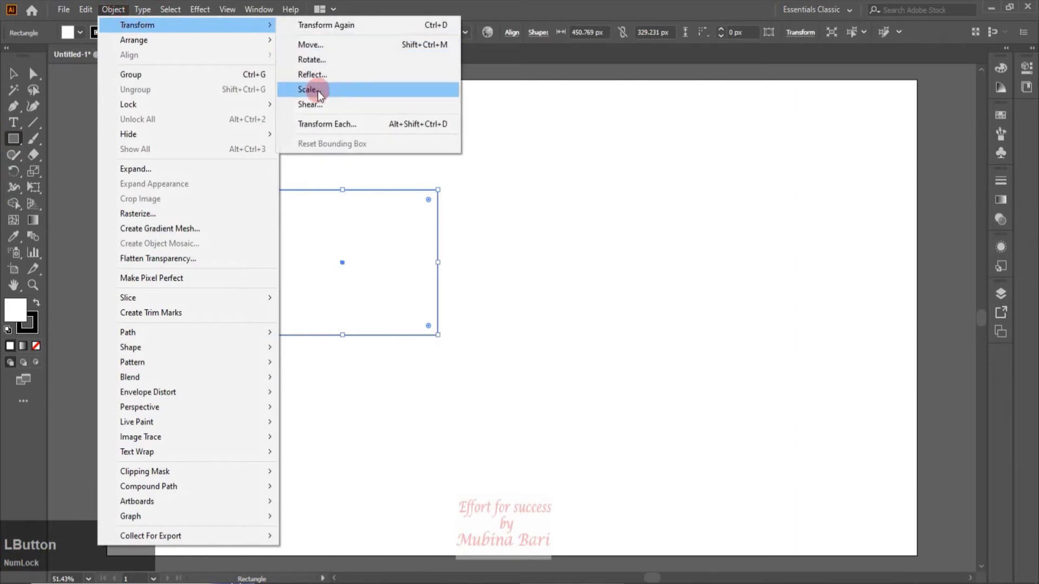
click(322, 125)
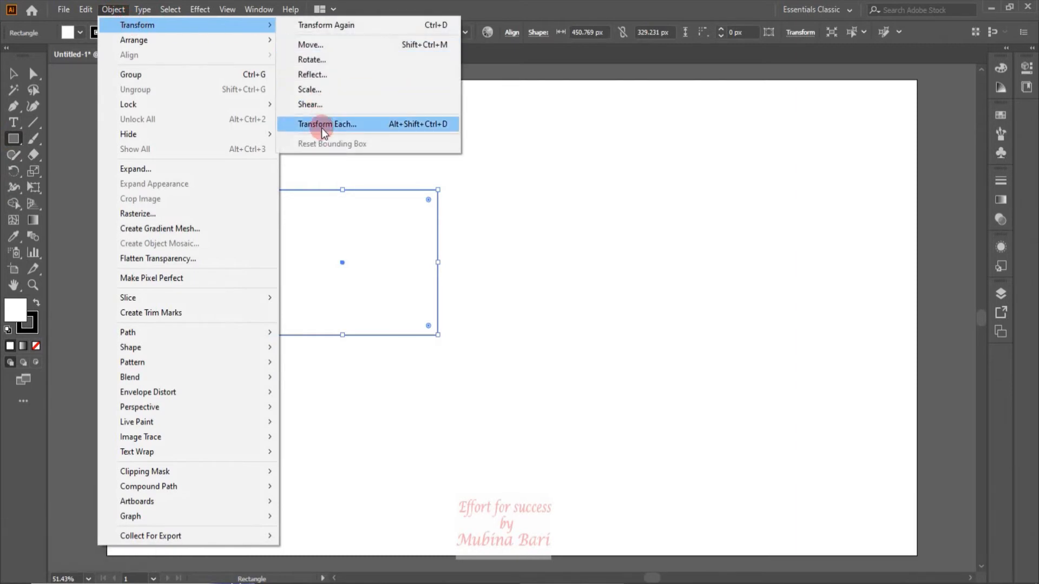
click(210, 10)
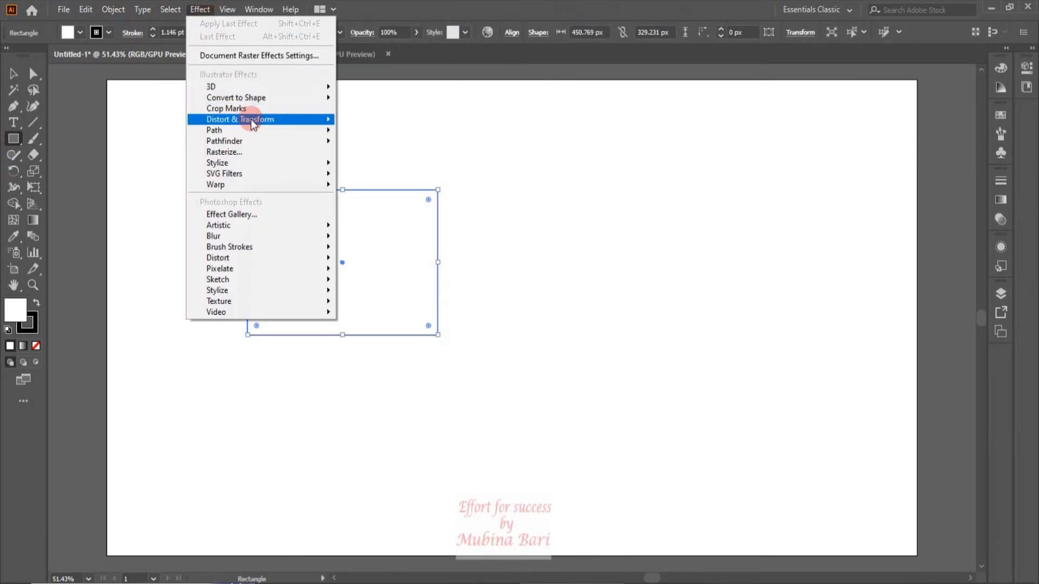
mouse_move(251, 119)
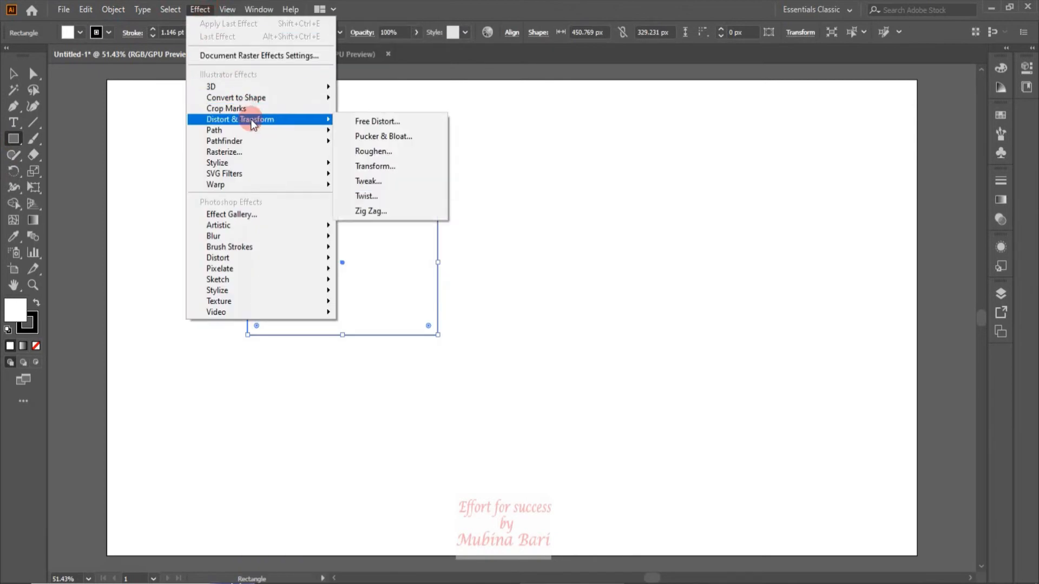
click(375, 167)
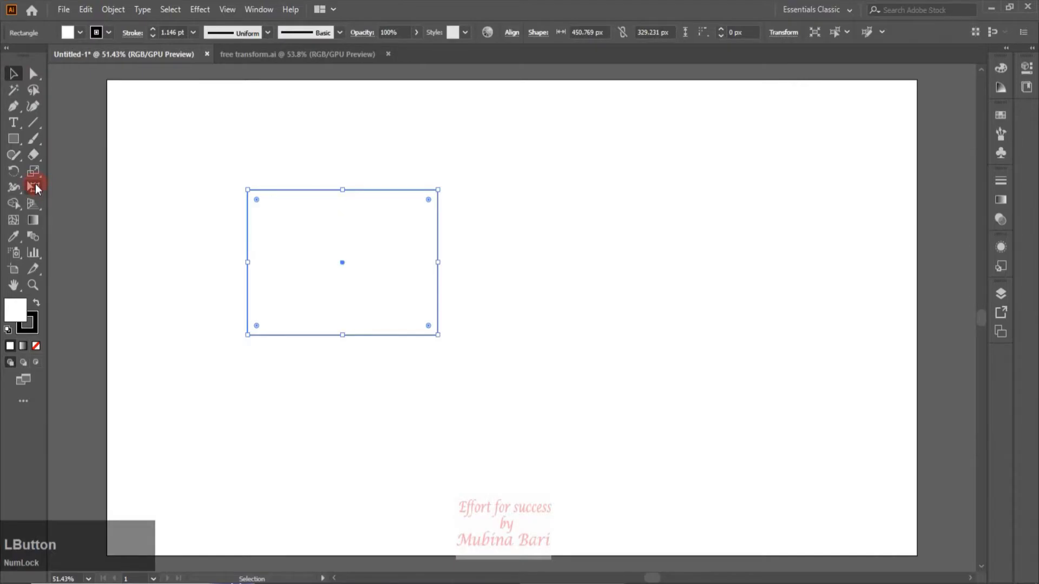
- Start Free Transform on the rectangle with Constrain turned on, placing its floating widget near the artboard's upper edge
click(34, 186)
drag(220, 87, 619, 86)
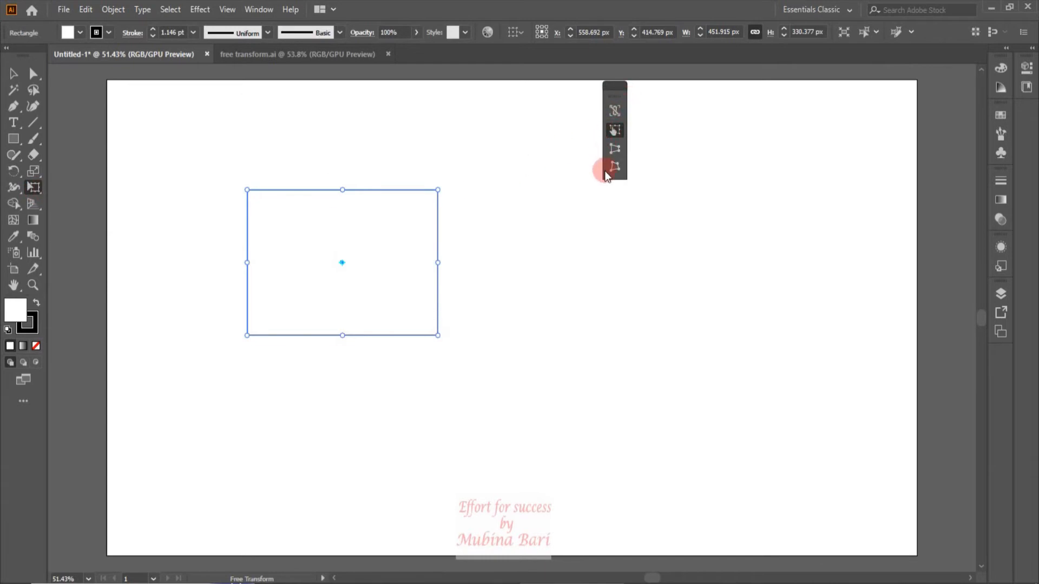
click(617, 136)
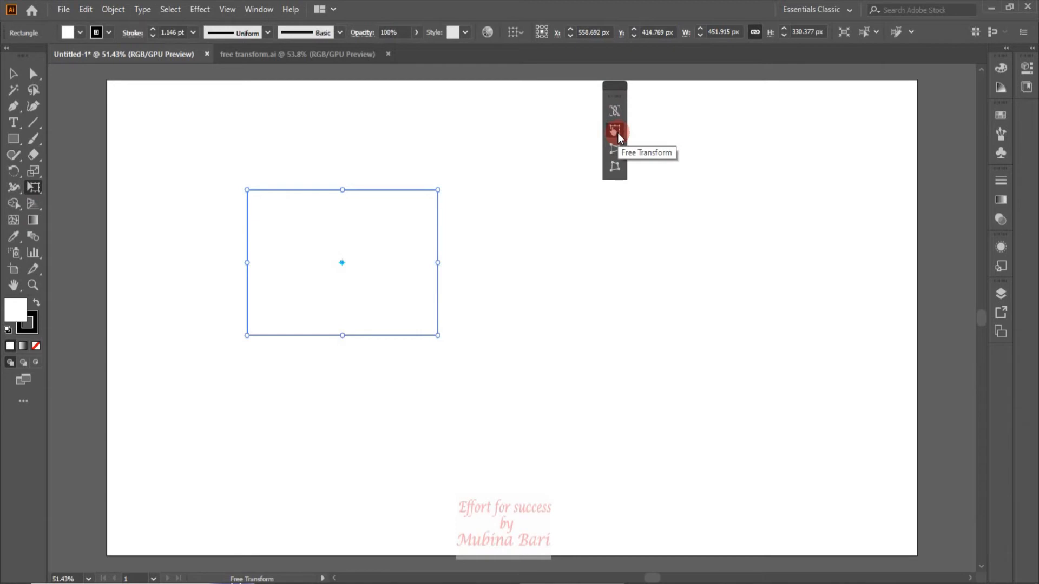
click(616, 115)
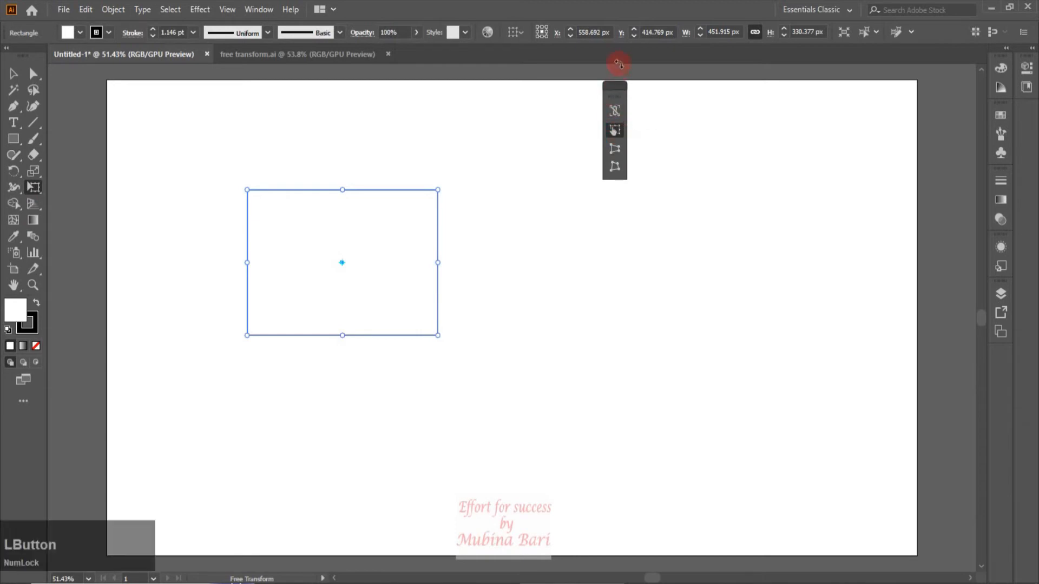
click(619, 111)
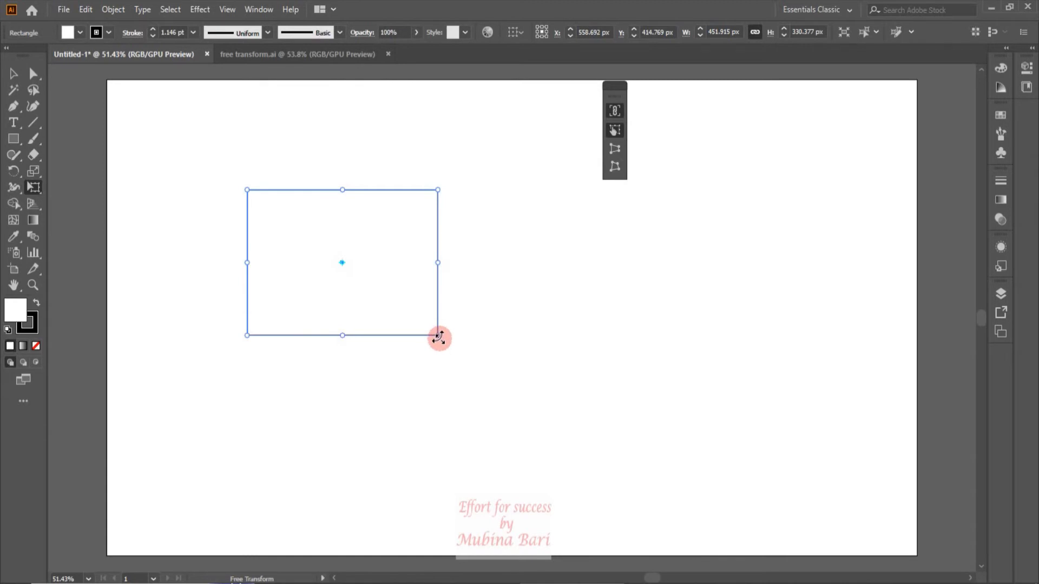
- Scale the rectangle proportionally to about 639 by 467 px, and try a constrained 45° rotation
drag(438, 338, 541, 419)
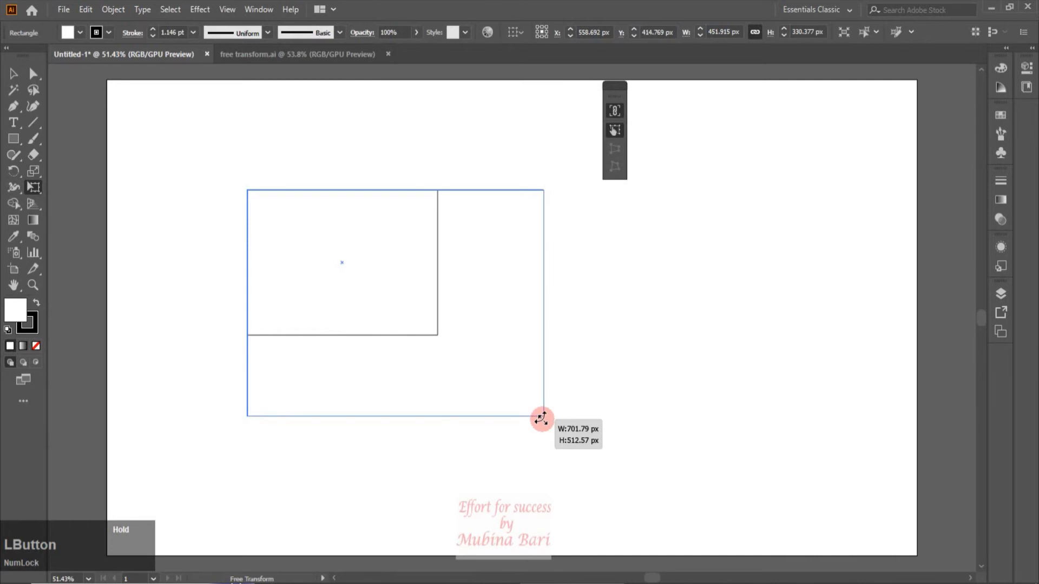
drag(541, 418, 505, 412)
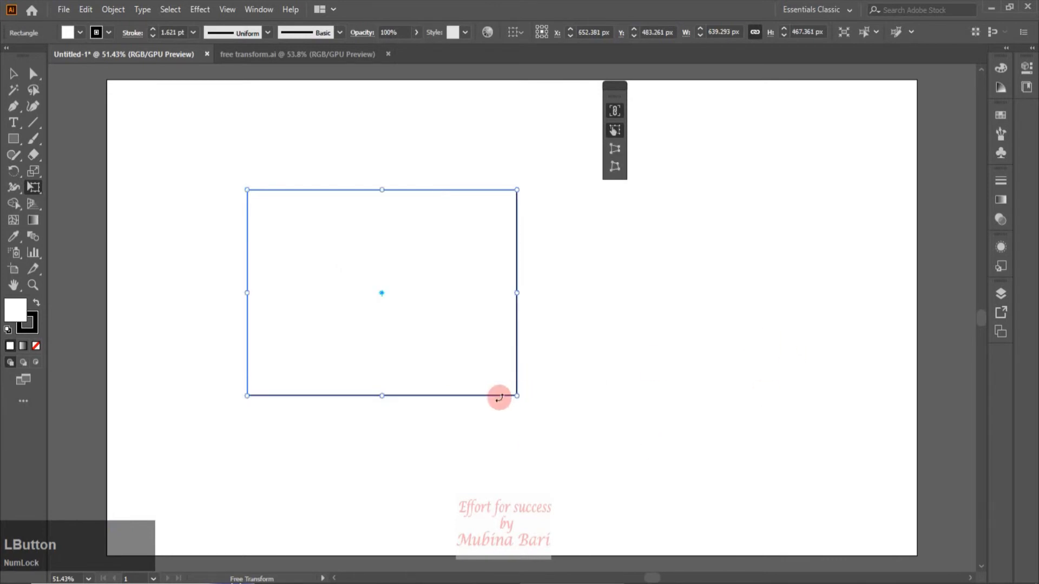
drag(517, 395, 536, 274)
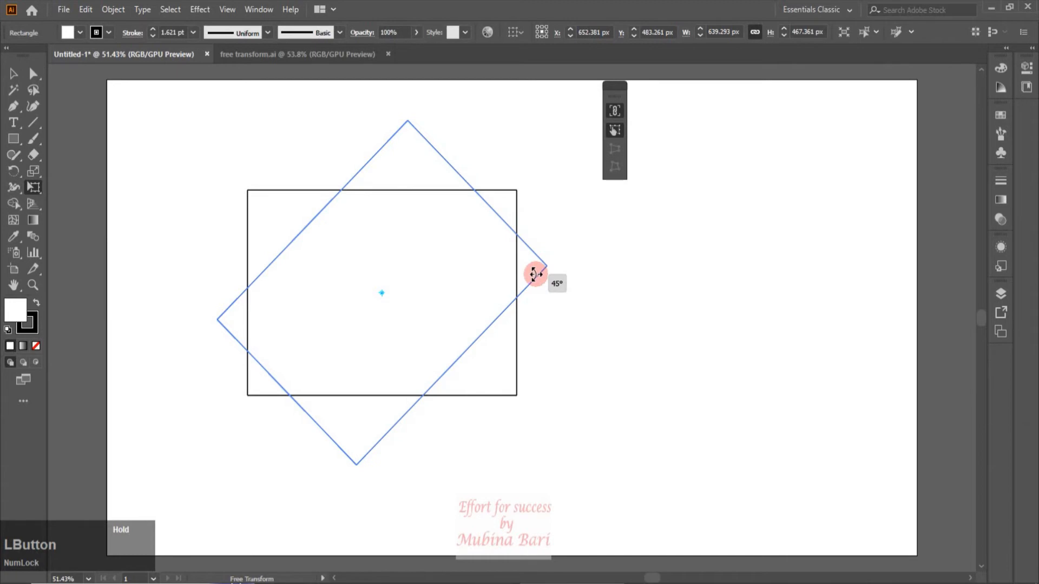
drag(535, 274, 532, 346)
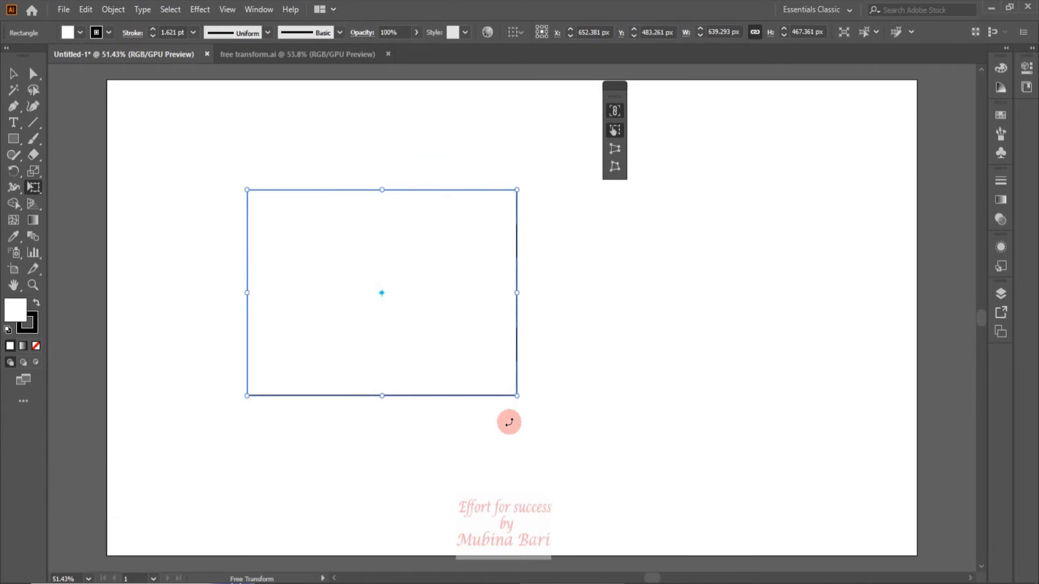
- Resize the rectangle to about 637 by 416 px by reducing its height from the lower edge
mouse_move(248, 396)
mouse_down()
mouse_move(395, 294)
mouse_move(249, 395)
mouse_up()
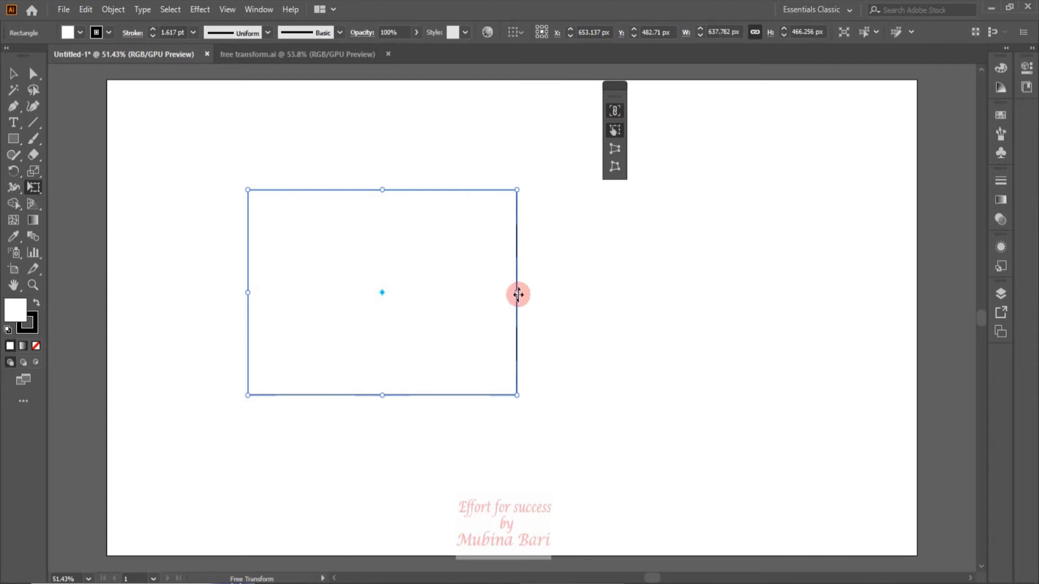
mouse_move(518, 295)
mouse_down()
mouse_move(167, 283)
mouse_move(516, 311)
mouse_up()
mouse_move(383, 398)
mouse_down()
mouse_move(371, 513)
mouse_move(417, 241)
mouse_move(392, 472)
mouse_move(406, 373)
mouse_up()
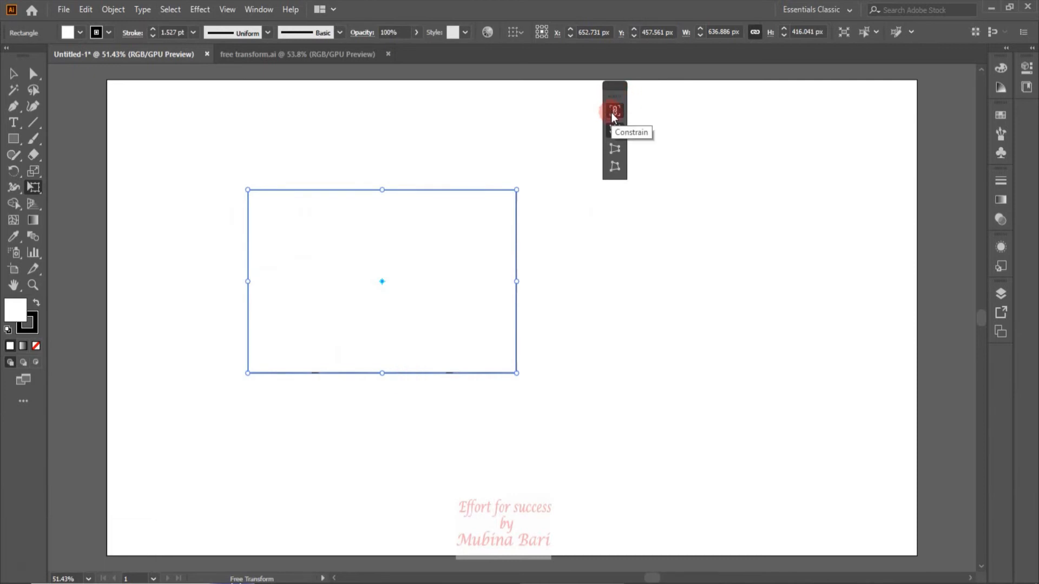
- Turn off Constrain and rotate the rectangle slightly counterclockwise with Free Transform
click(611, 112)
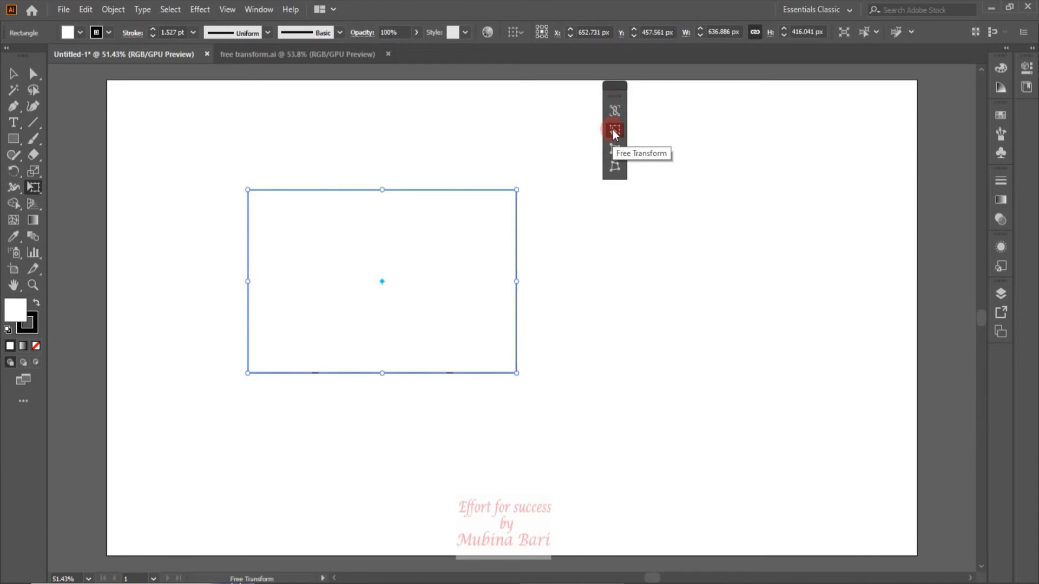
click(615, 131)
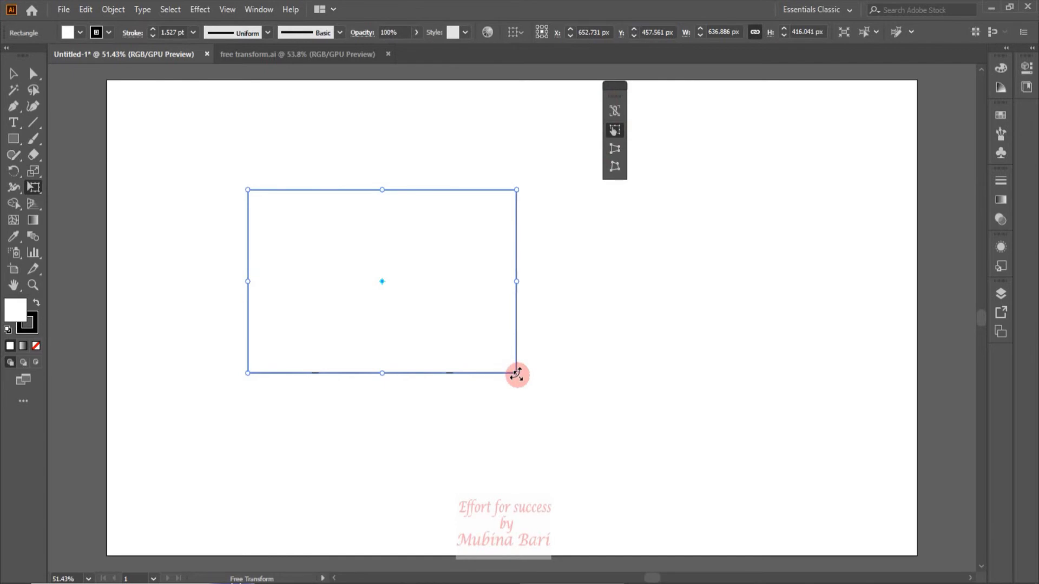
mouse_move(517, 374)
mouse_down()
mouse_move(528, 381)
mouse_move(540, 307)
mouse_move(523, 375)
mouse_up()
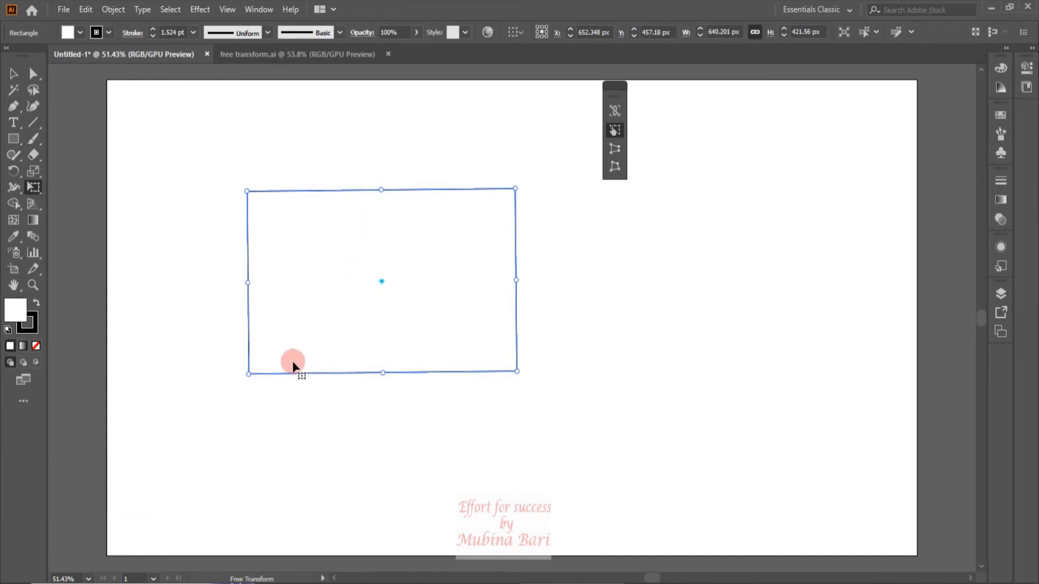
- Move the rectangle's reference point near its lower-left corner and transform the rectangle slightly around it
click(383, 290)
drag(382, 284, 263, 366)
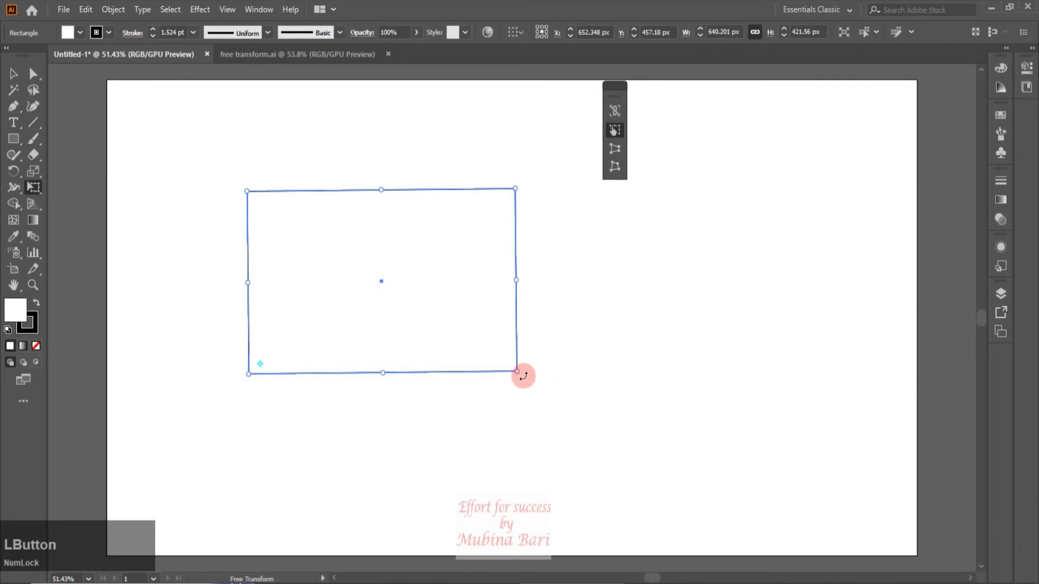
drag(521, 373, 489, 375)
drag(507, 197, 307, 328)
key(ctrl+z)
drag(504, 289, 227, 146)
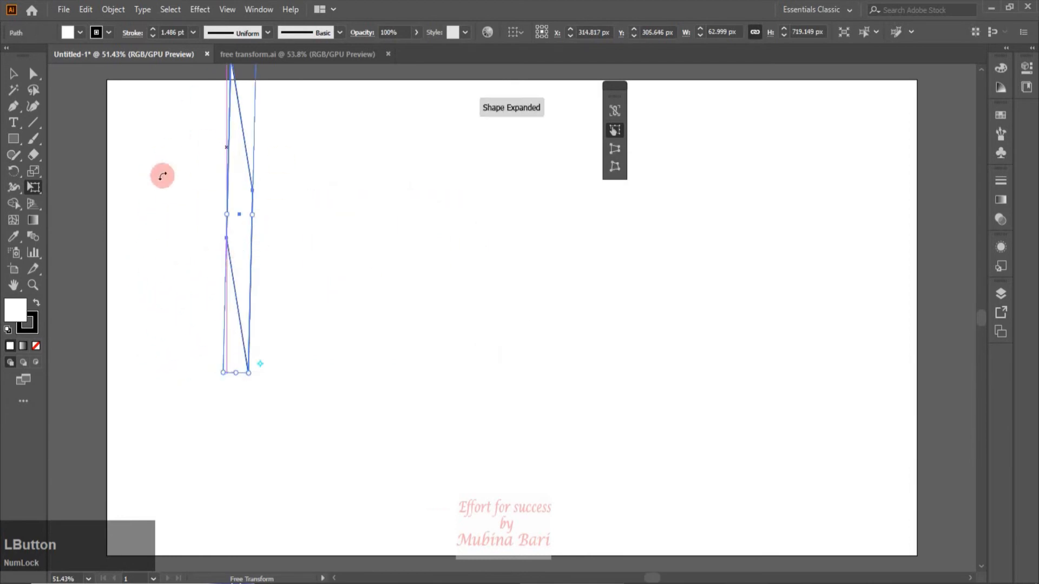
drag(163, 171, 163, 178)
key(ctrl+z)
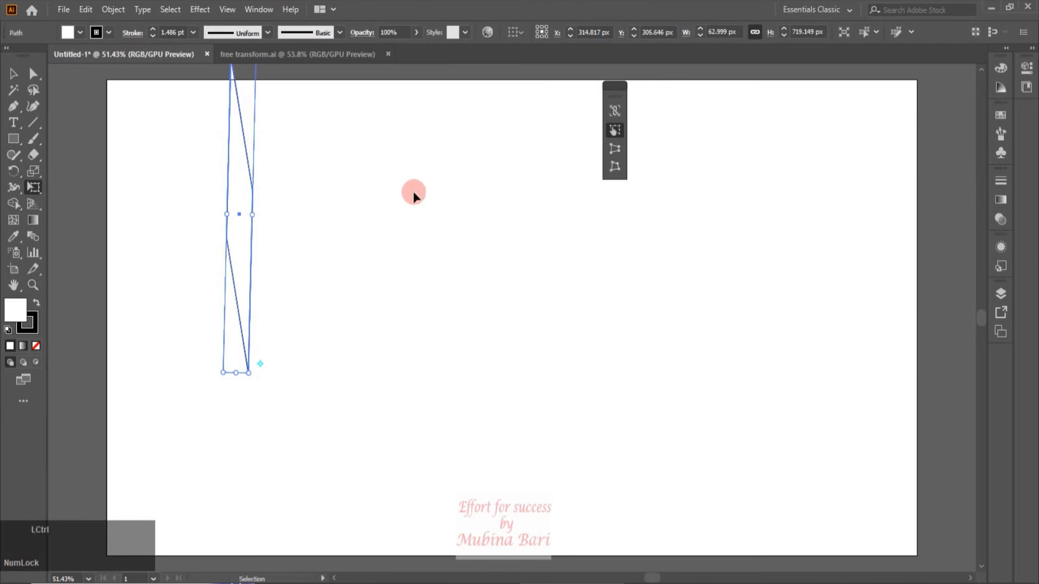
key(ctrl+z)
- Reduce the tilted rectangle's height to about 236 px, shrinking it evenly toward its center
mouse_move(518, 283)
mouse_down()
mouse_move(686, 297)
mouse_move(529, 289)
mouse_move(520, 290)
mouse_move(631, 299)
mouse_move(515, 301)
mouse_move(634, 310)
mouse_move(429, 294)
mouse_move(696, 312)
mouse_move(516, 301)
mouse_up()
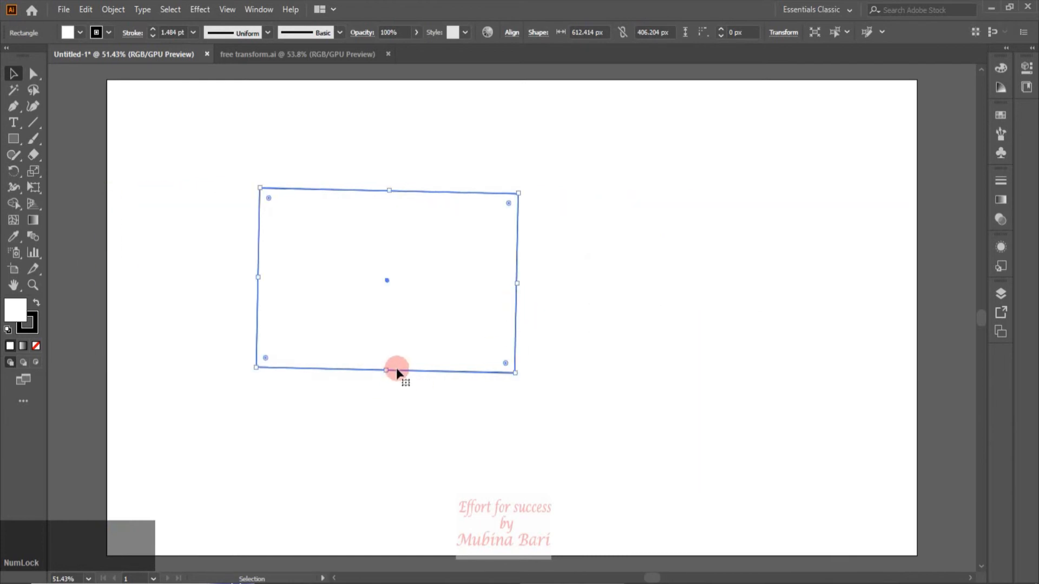
drag(388, 372, 416, 334)
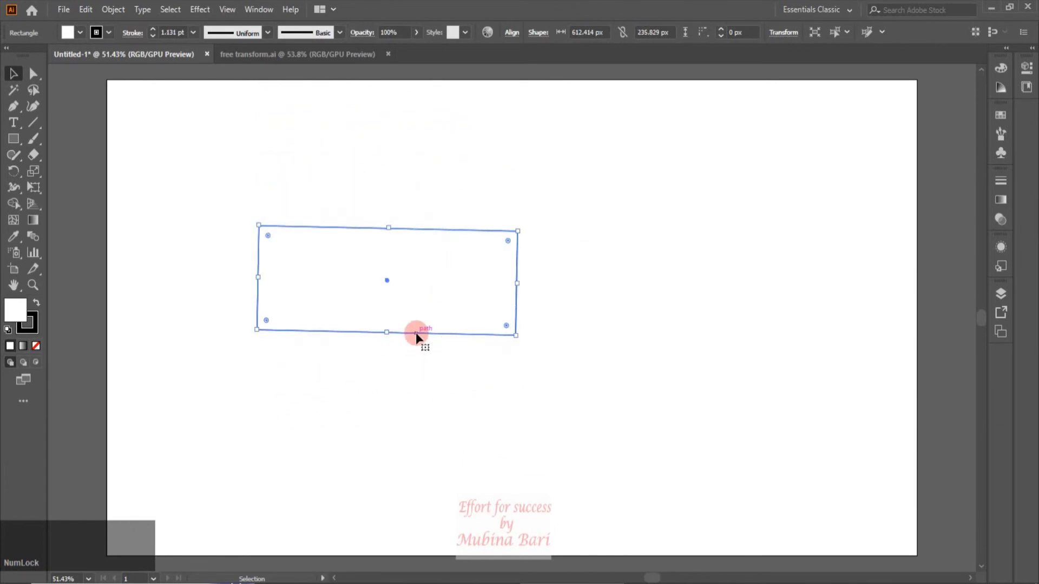
- Distort the rectangle with Free Transform by pulling its upper-right corner outward, giving bounds of about 727 by 505 px
key(e)
mouse_move(517, 284)
mouse_down()
mouse_move(510, 164)
mouse_move(518, 281)
mouse_up()
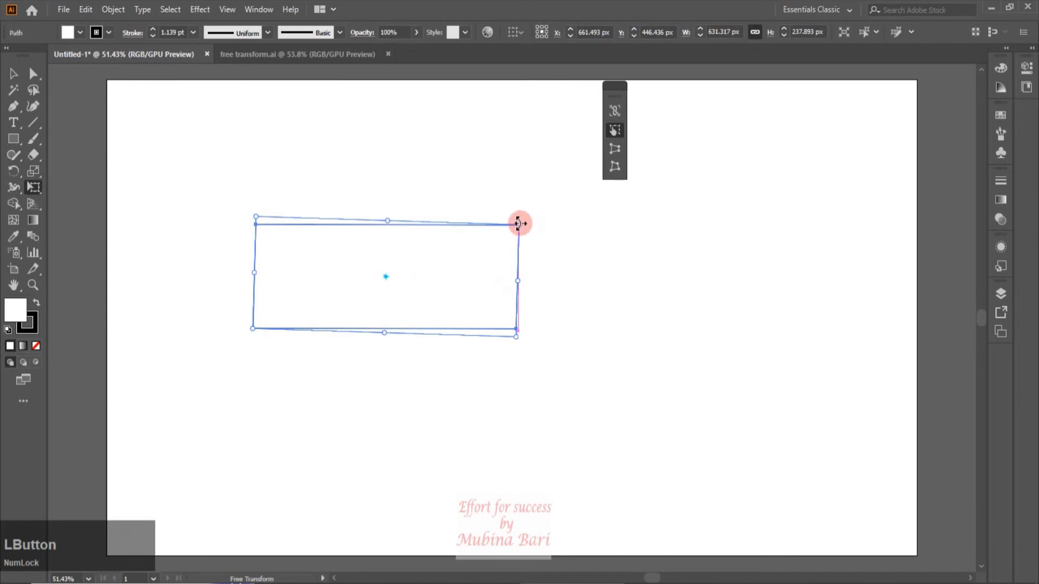
mouse_move(521, 224)
mouse_down()
mouse_move(531, 207)
mouse_move(510, 224)
mouse_up()
drag(515, 220, 559, 106)
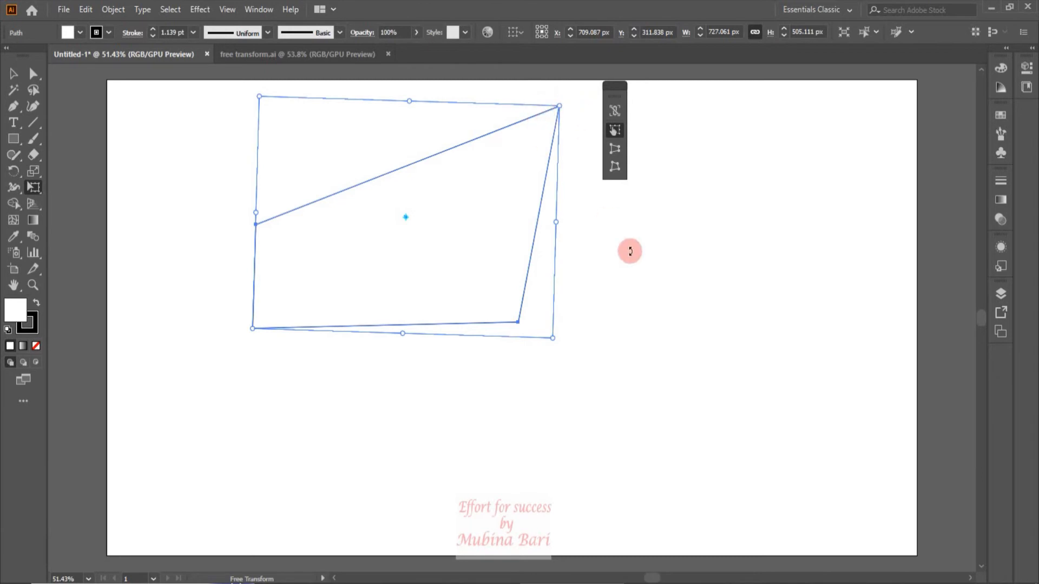
- Delete the distorted shape and draw a square about 227 px wide near the artboard's center-left
key(Delete)
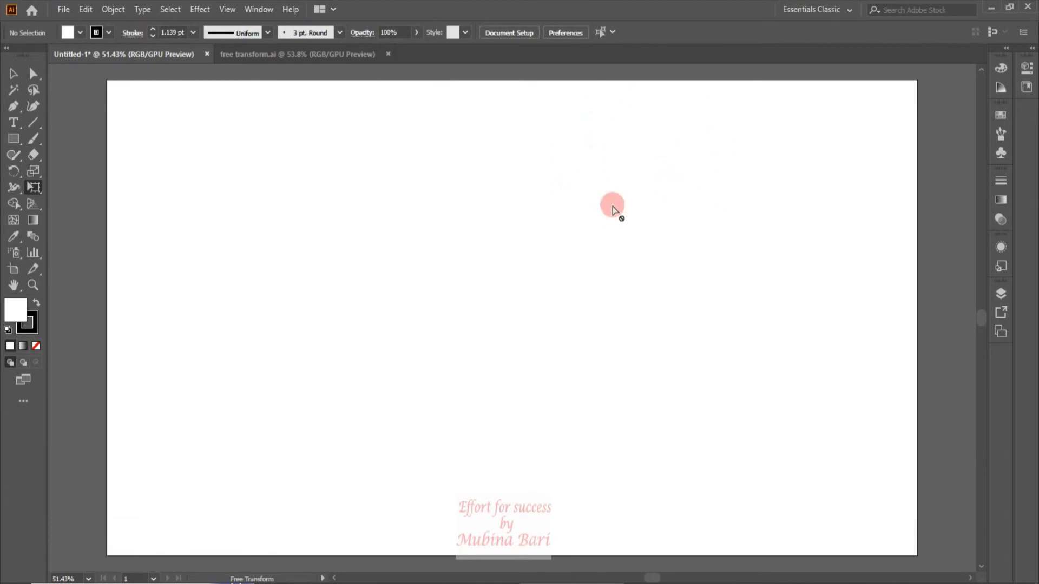
click(13, 139)
drag(338, 255, 434, 356)
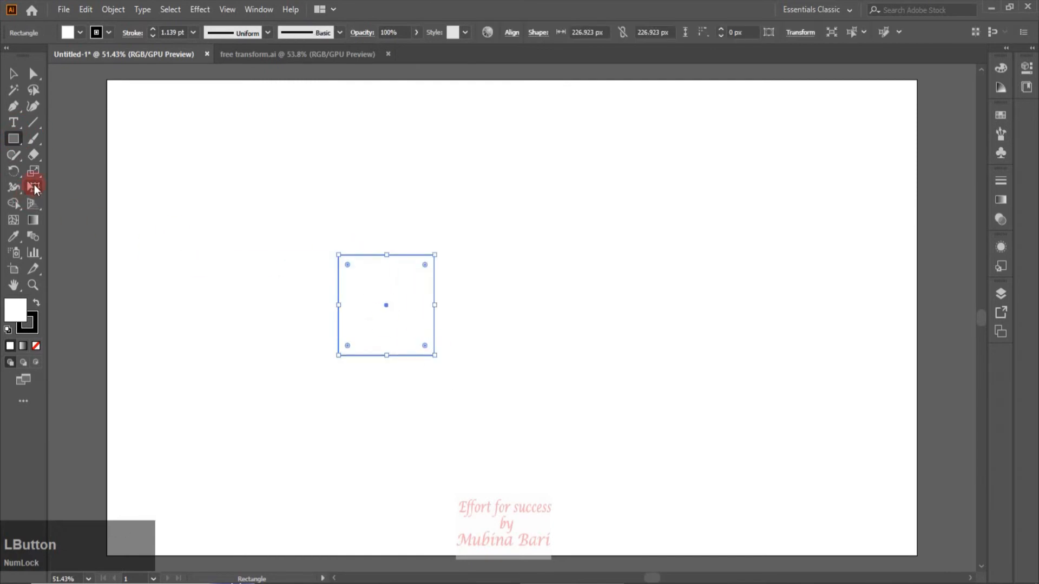
- Try Perspective Distort on the square, stretching its bottom edge to about 828 px, narrowing it almost to a point, and widening it again
click(34, 187)
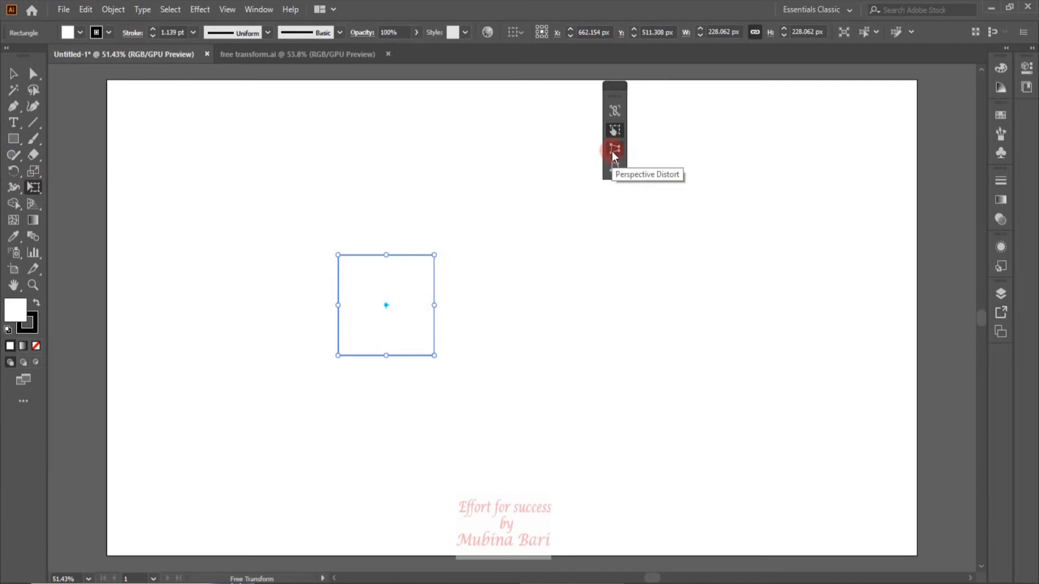
click(613, 152)
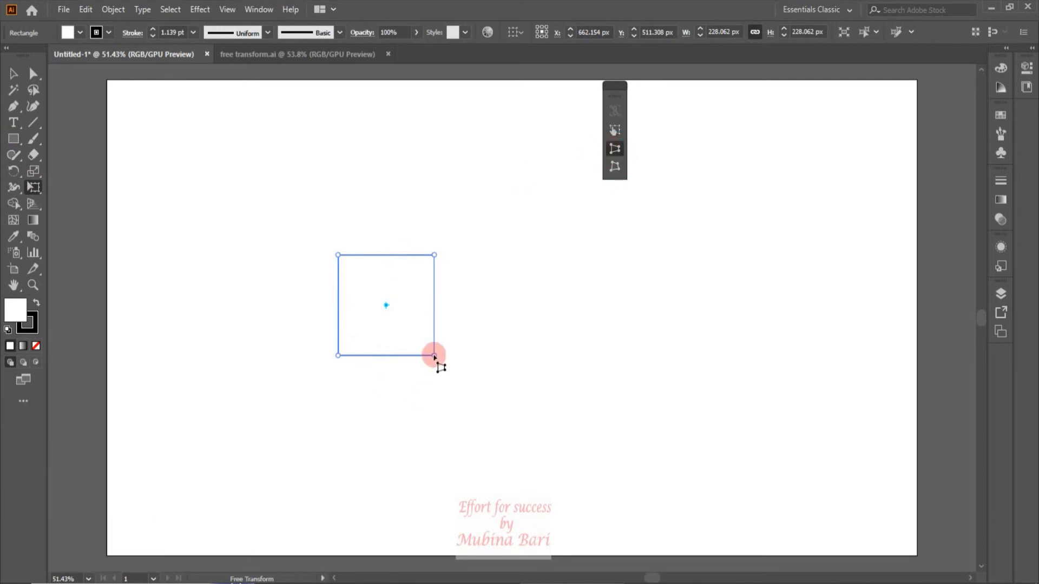
drag(434, 355, 561, 365)
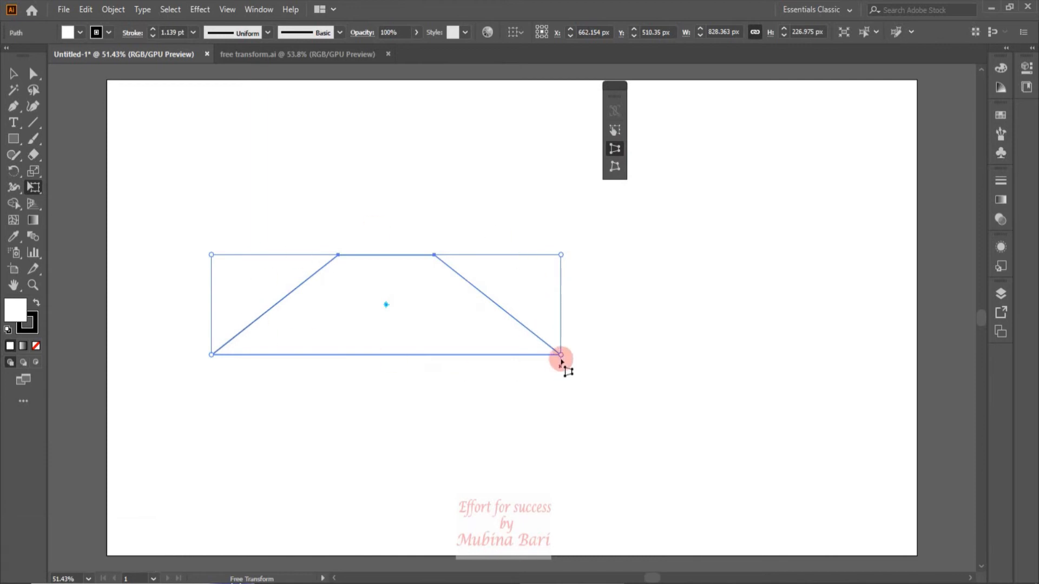
click(561, 355)
drag(560, 355, 394, 355)
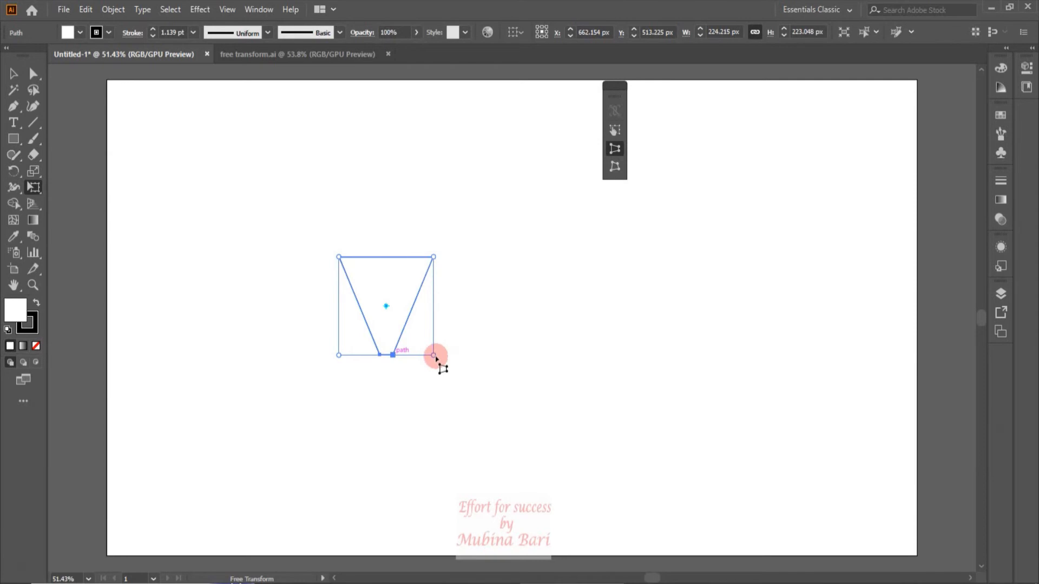
drag(435, 356, 523, 355)
- Undo the perspective distortions of the square
key(ctrl+z)
key(ctrl+z)
key(ctrl+z)
- Try Free Distort on the square by pulling its lower-right and lower-left corners outward separately, and undo both distortions
click(615, 166)
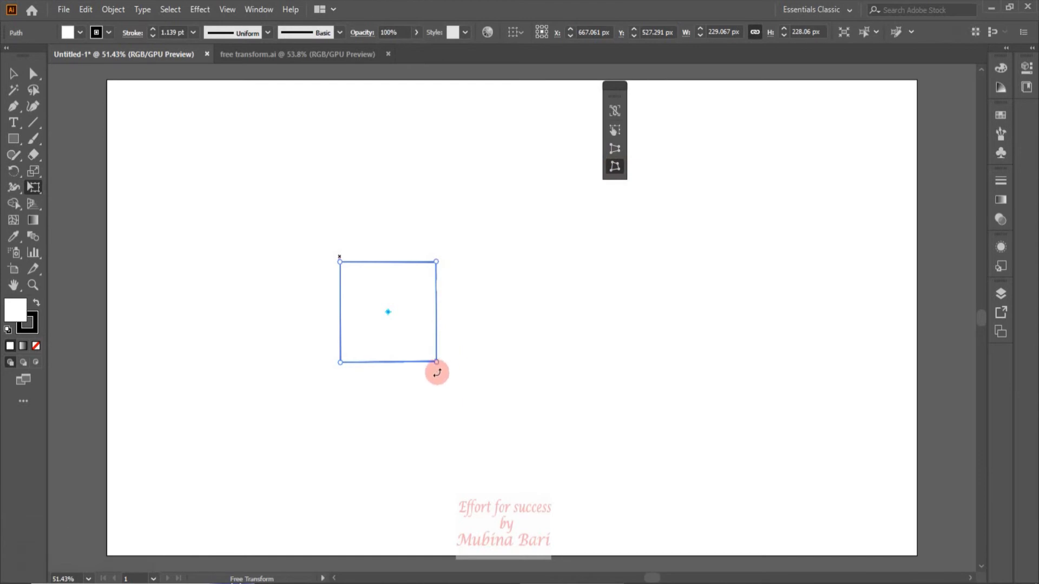
drag(437, 363, 579, 310)
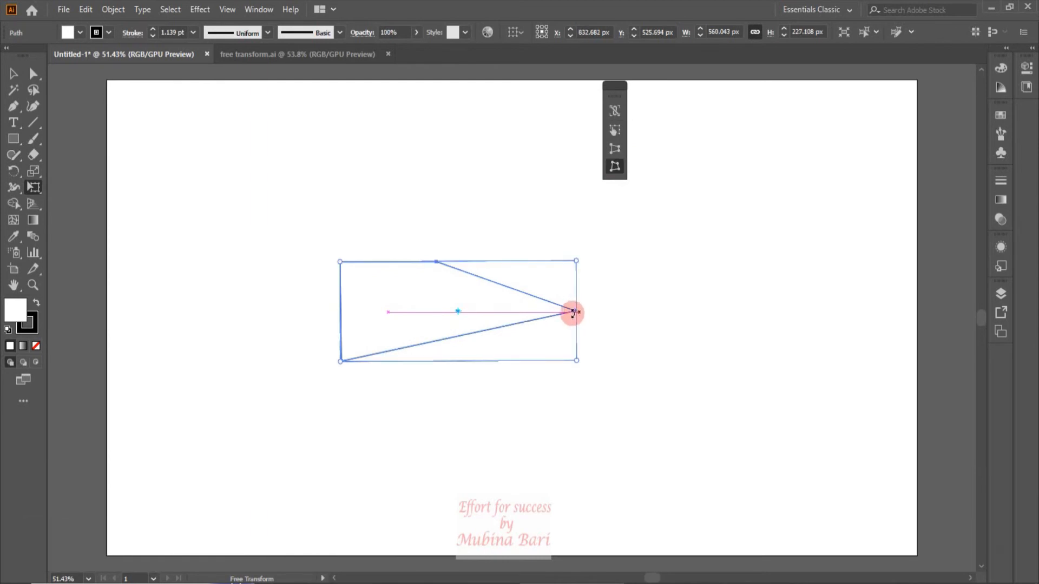
click(340, 362)
drag(340, 362, 393, 458)
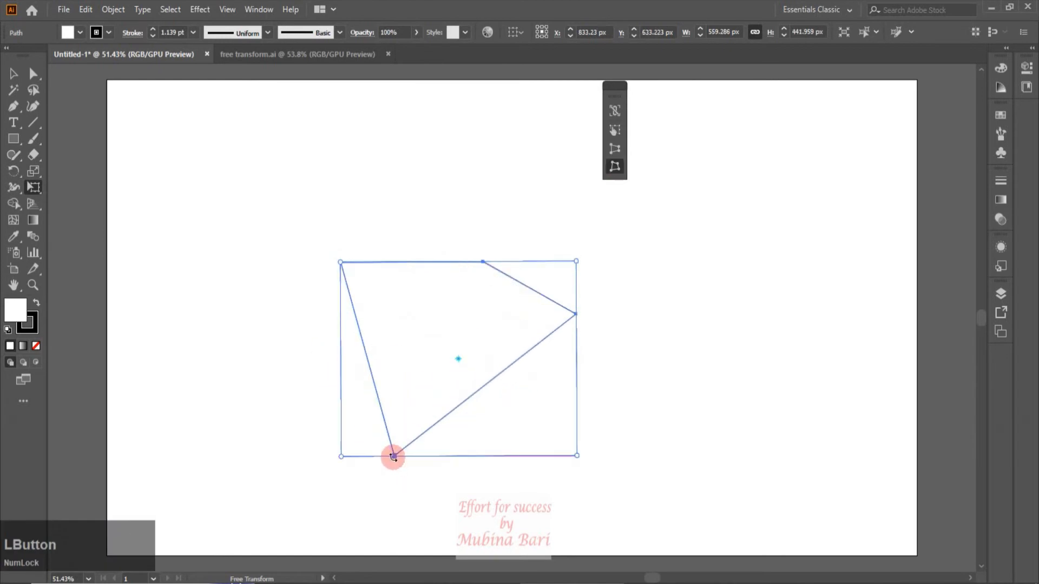
key(ctrl+z)
key(ctrl+z)
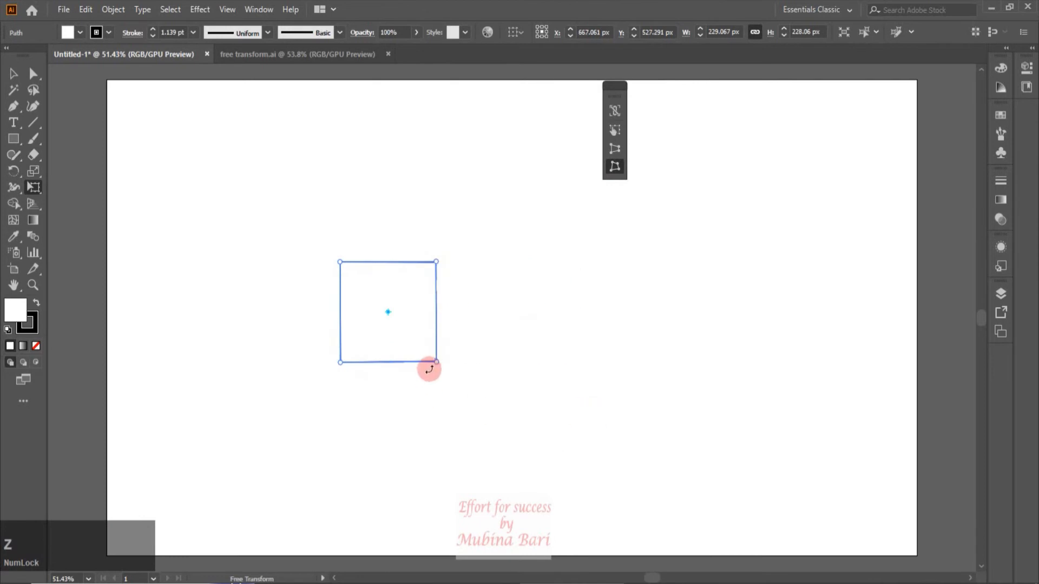
- Free-distort the square's lower-right corner outward to bounds of about 357 by 276 px, and delete the distorted shape
mouse_move(437, 363)
mouse_down()
mouse_move(454, 354)
mouse_move(474, 306)
mouse_move(519, 285)
mouse_move(525, 310)
mouse_move(503, 354)
mouse_move(437, 391)
mouse_move(554, 417)
mouse_move(452, 378)
mouse_move(438, 362)
mouse_up()
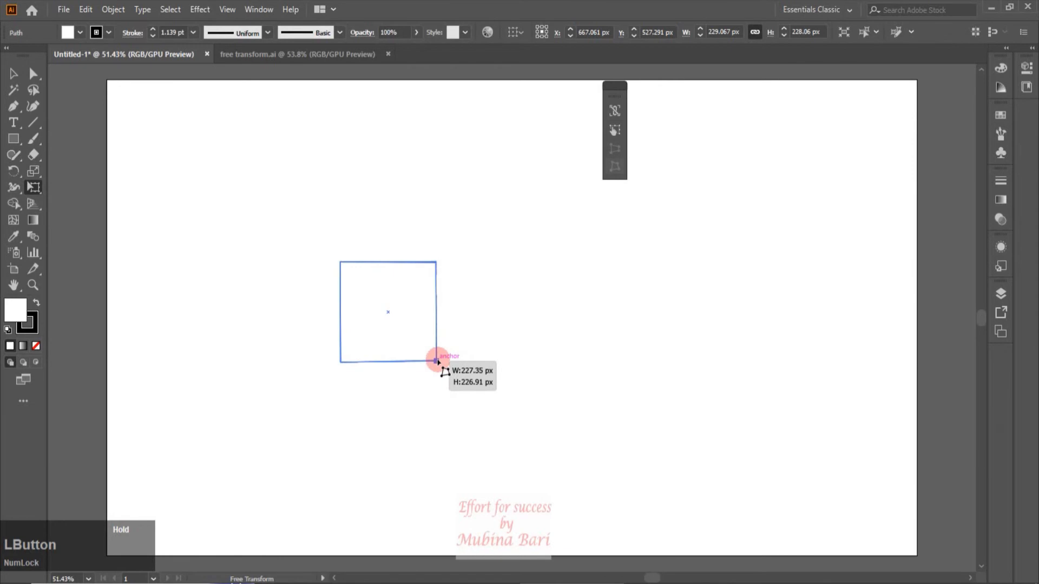
drag(439, 362, 491, 384)
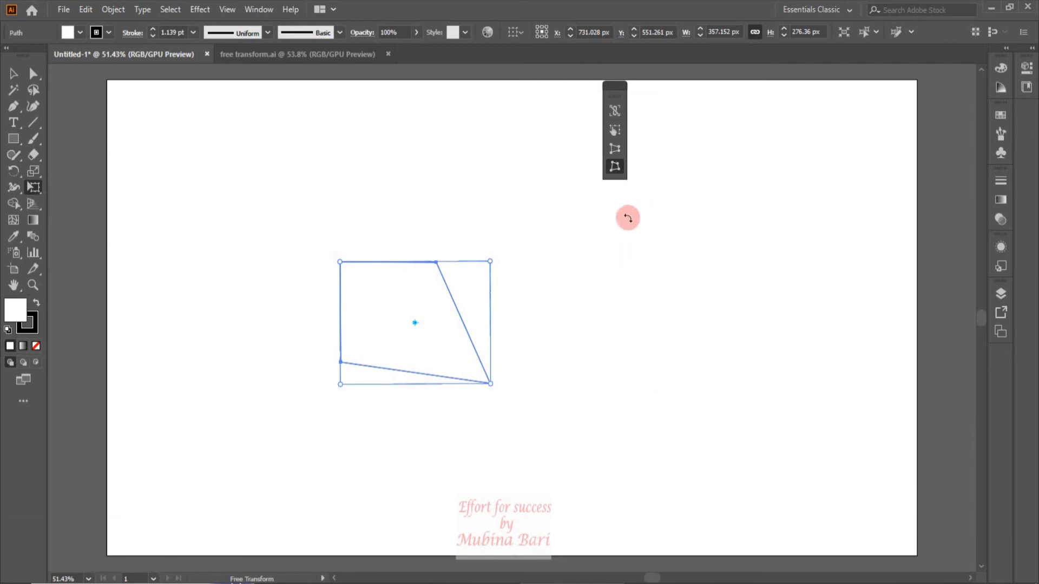
click(626, 290)
click(387, 316)
key(Delete)
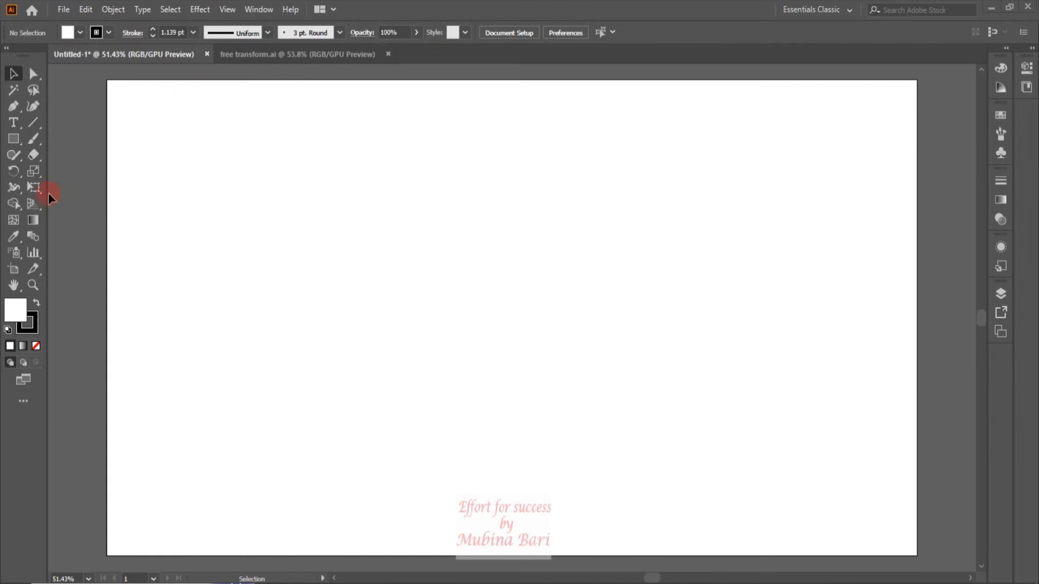
- Add the text "Free Transform Tool" at 72 pt in the artboard's left half
click(14, 122)
click(293, 267)
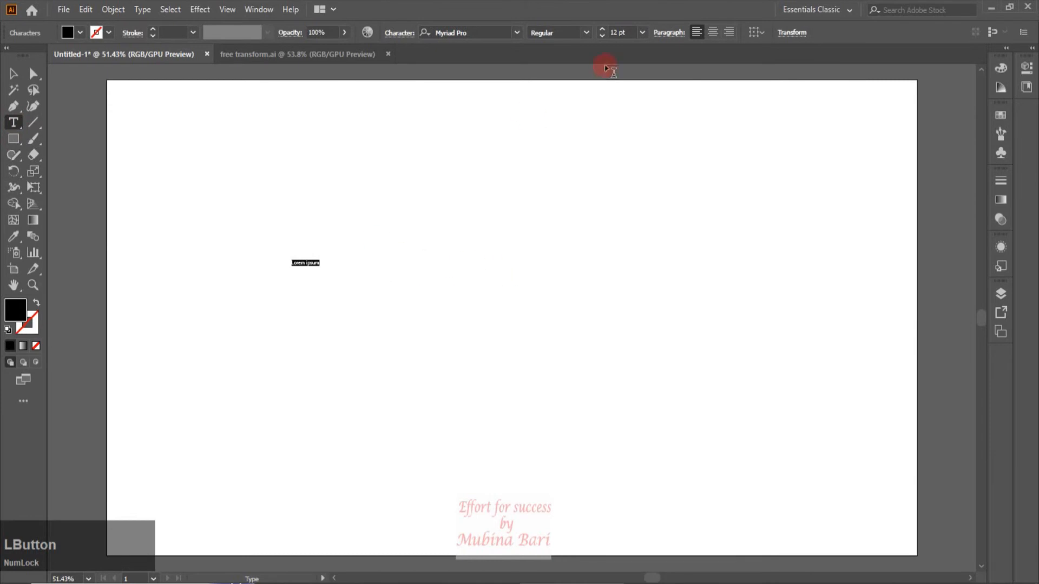
click(642, 33)
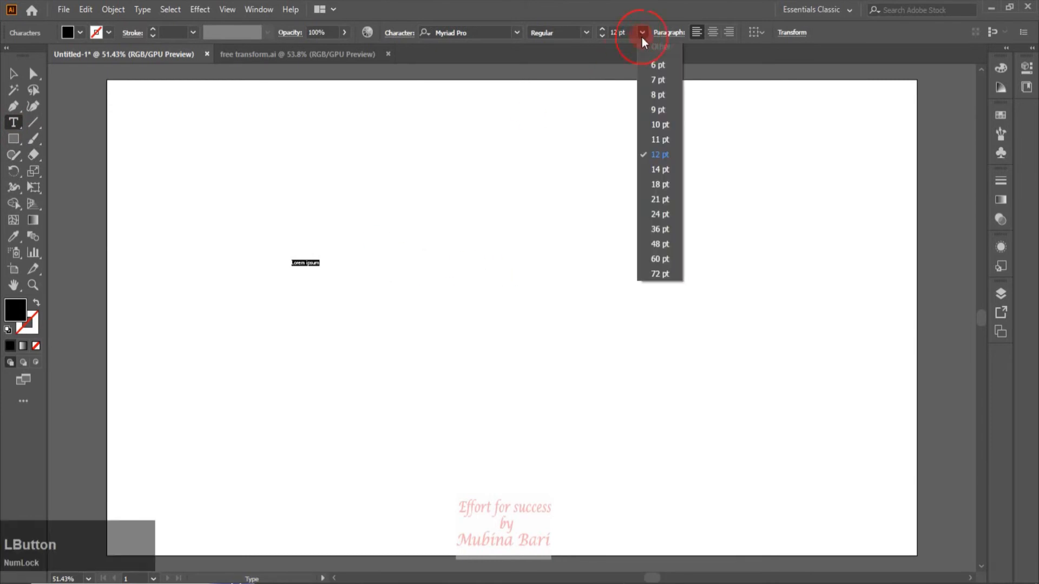
click(672, 274)
key(Caps_Lock)
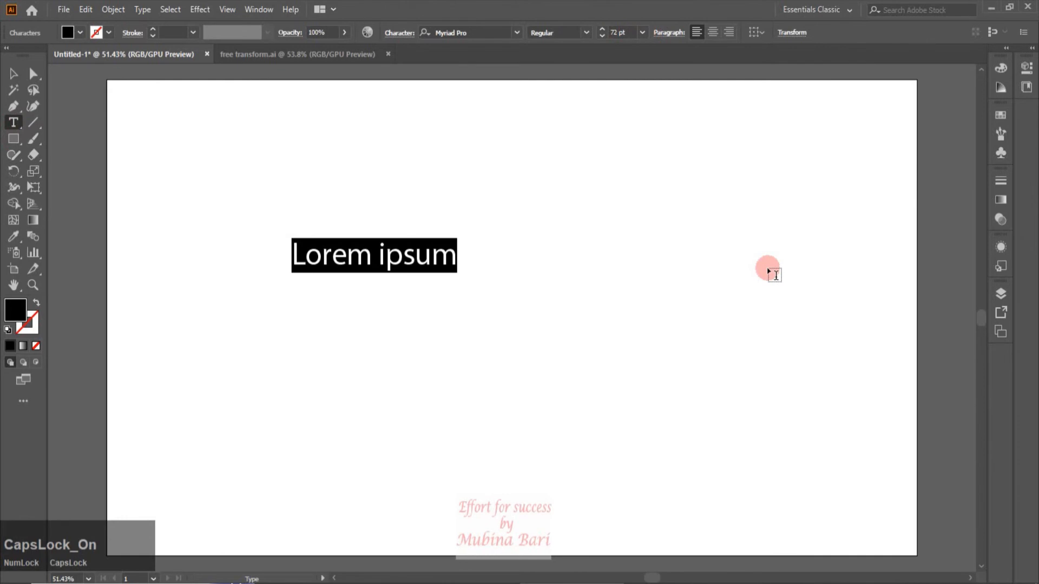
text(F)
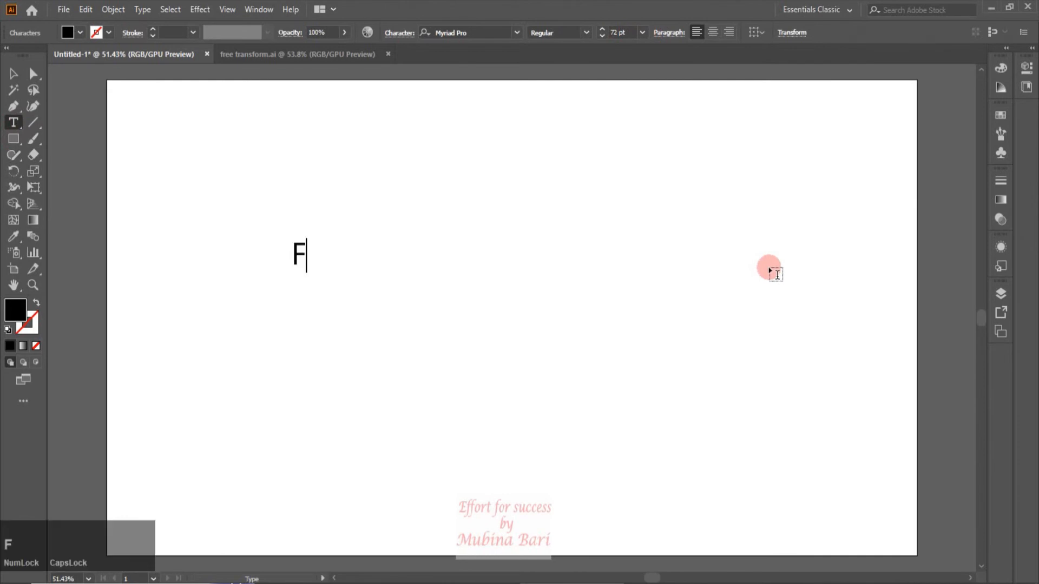
key(Caps_Lock)
text(ree)
key(Caps_Lock)
text(T)
key(Caps_Lock)
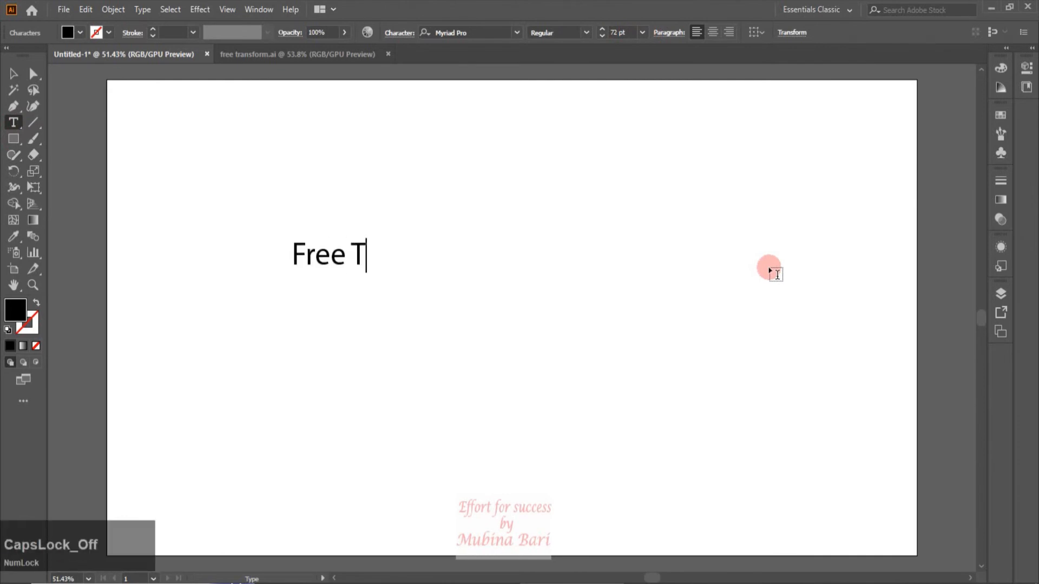
text(ransform)
key(Caps_Lock)
text(T)
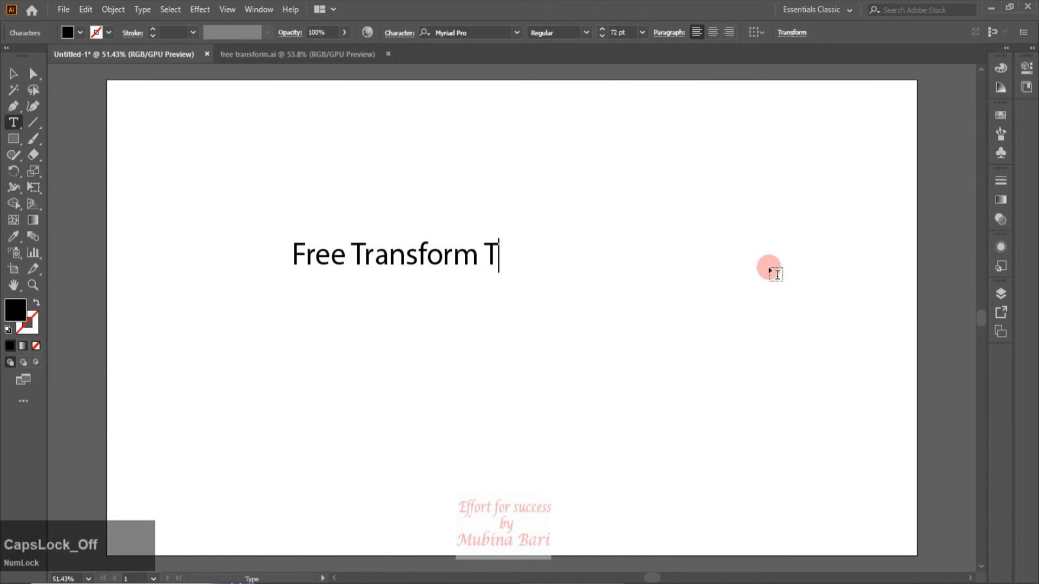
key(Caps_Lock)
text(ool)
- Set the font of the text object to Neutra Display Titling
click(11, 73)
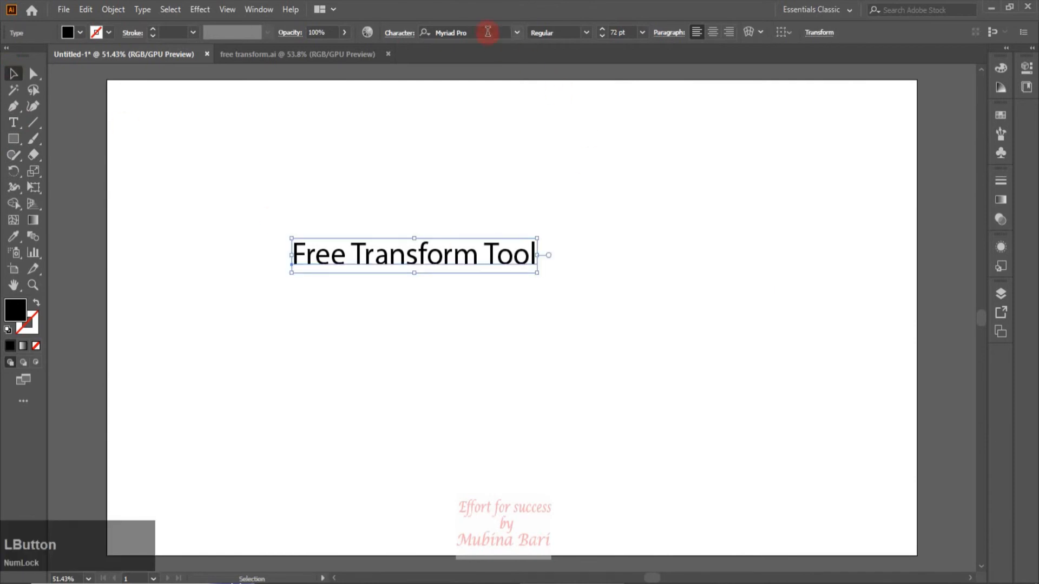
click(516, 34)
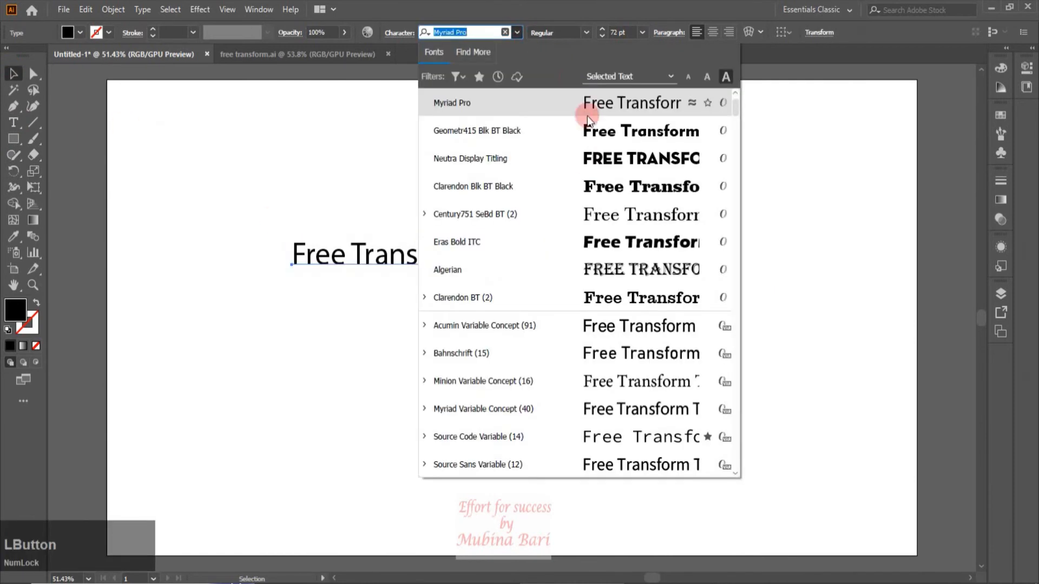
click(606, 188)
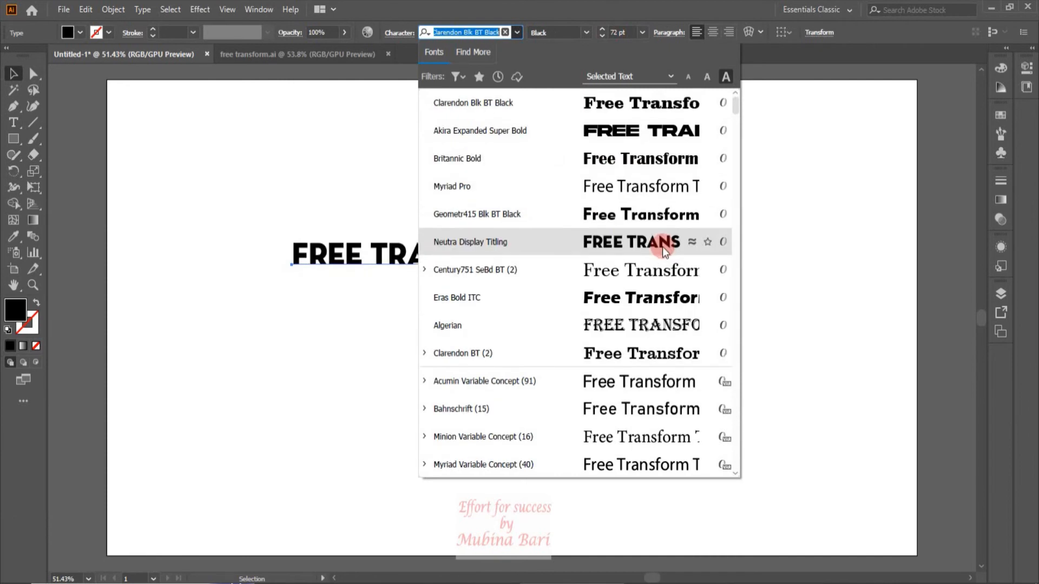
click(662, 246)
- Enlarge the text to about 110 pt, shifted toward the artboard's left edge, and convert it to outlines
drag(641, 275, 681, 292)
drag(541, 262, 464, 255)
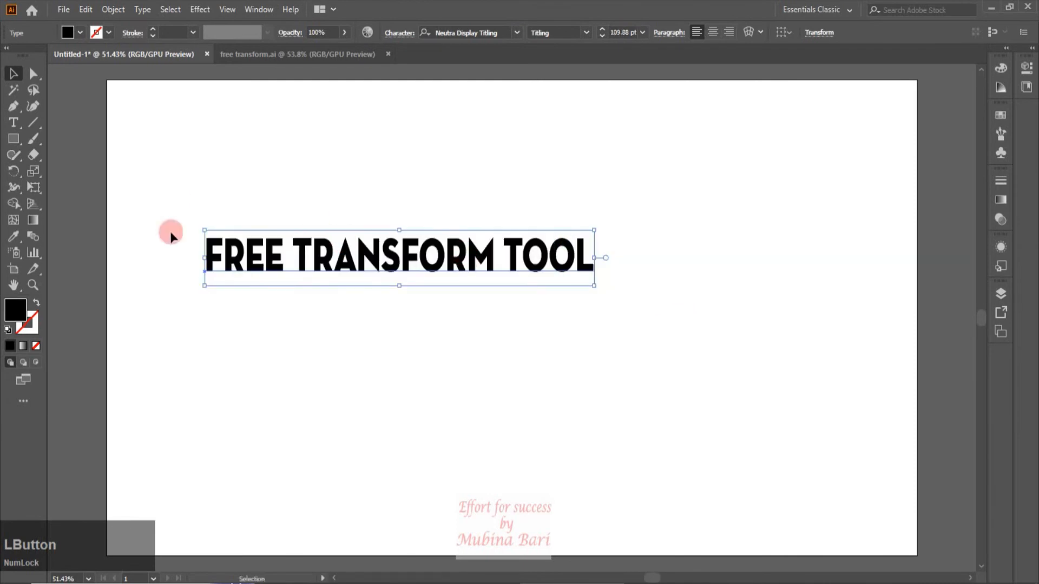
right_click(394, 253)
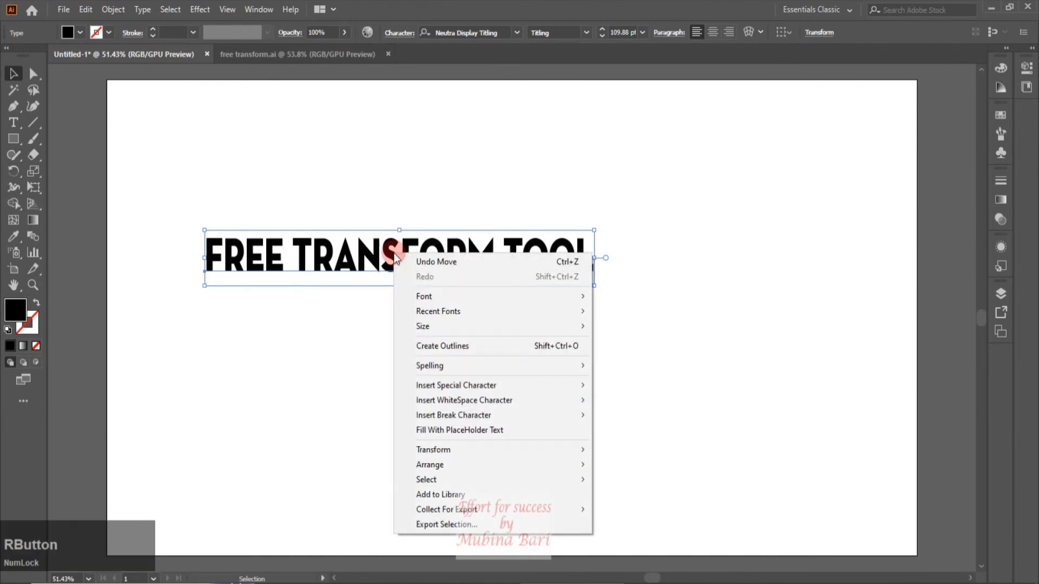
click(449, 350)
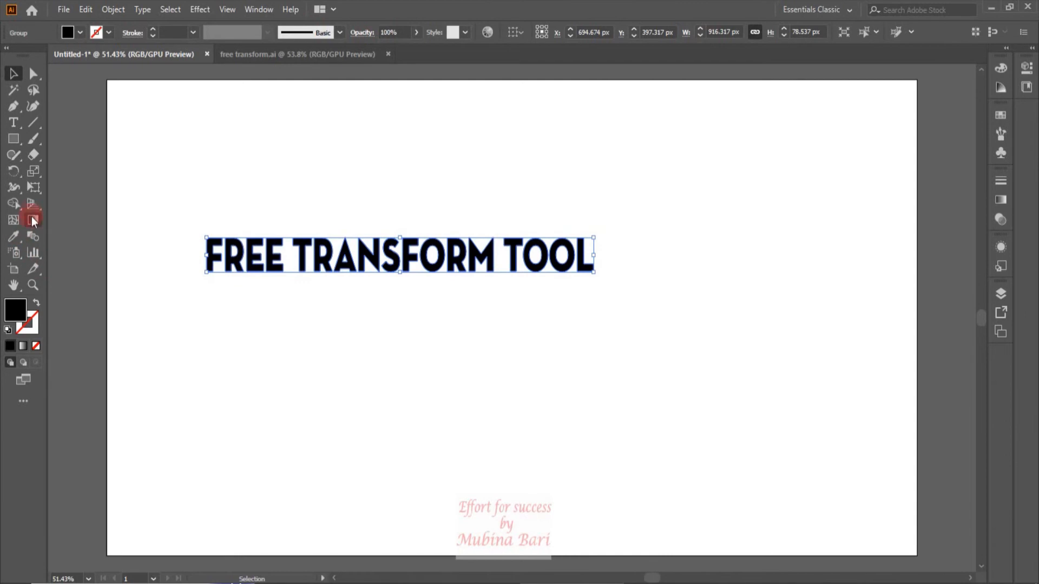
- Try Free Distort on the outlined text, pulling its lower-right corner outward to bounds of about 1099 by 381 px, and undo it
click(34, 188)
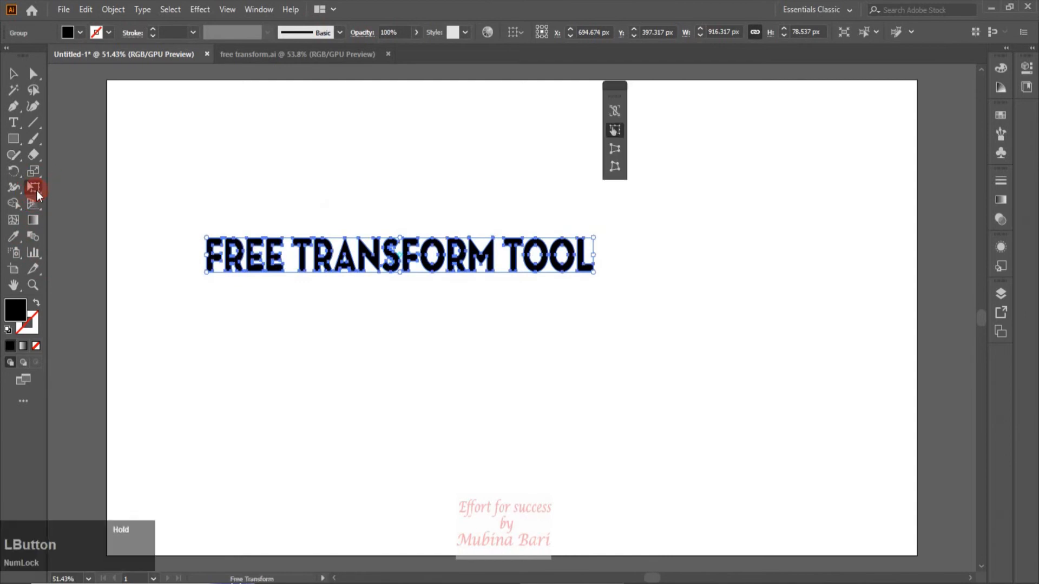
drag(621, 85, 659, 89)
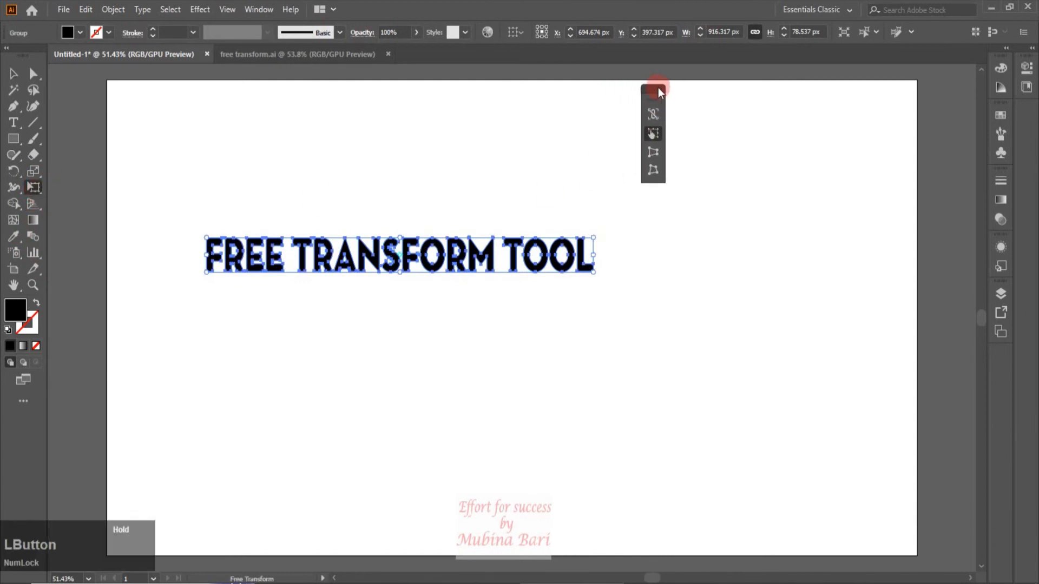
click(654, 169)
drag(594, 277, 670, 406)
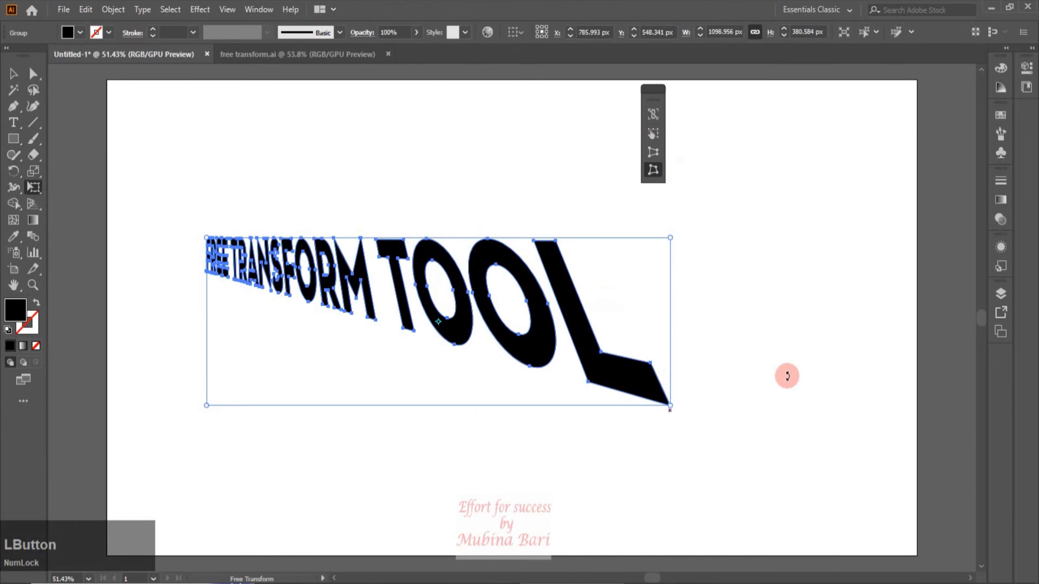
key(ctrl+z)
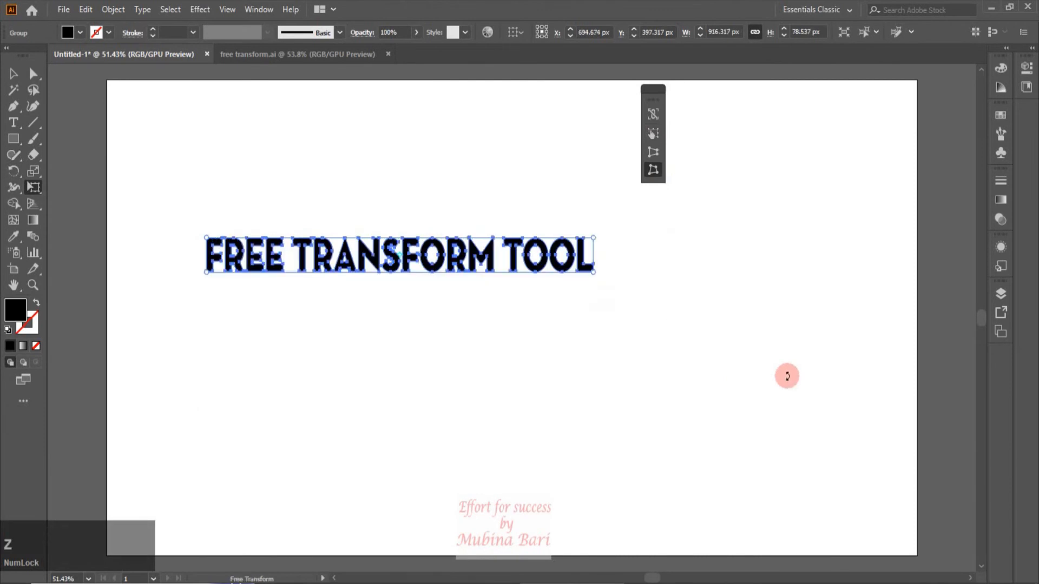
- Perspective-distort the outlined text by stretching its left edge to about 601 px high
click(652, 154)
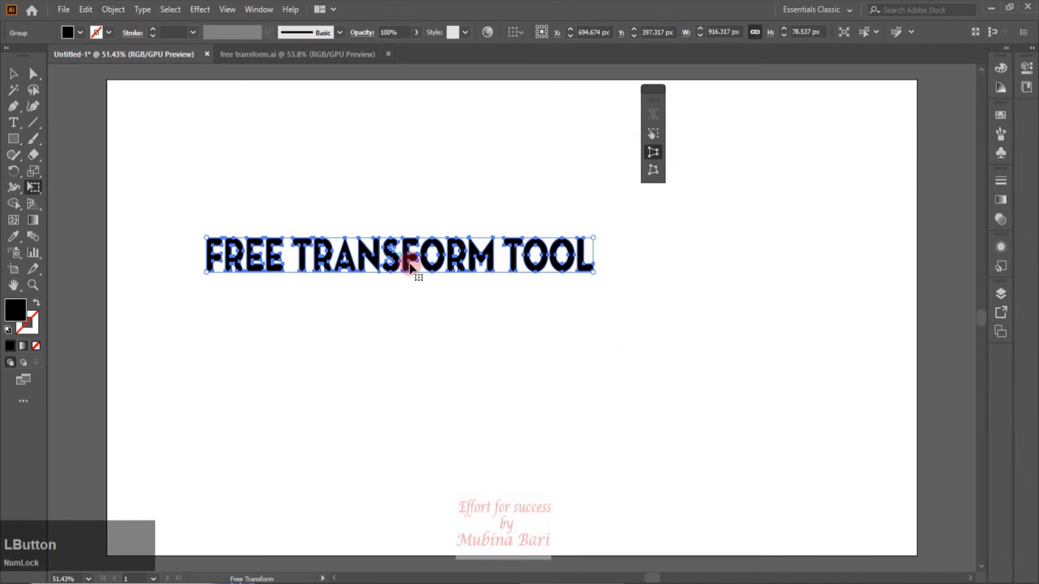
drag(206, 272, 210, 395)
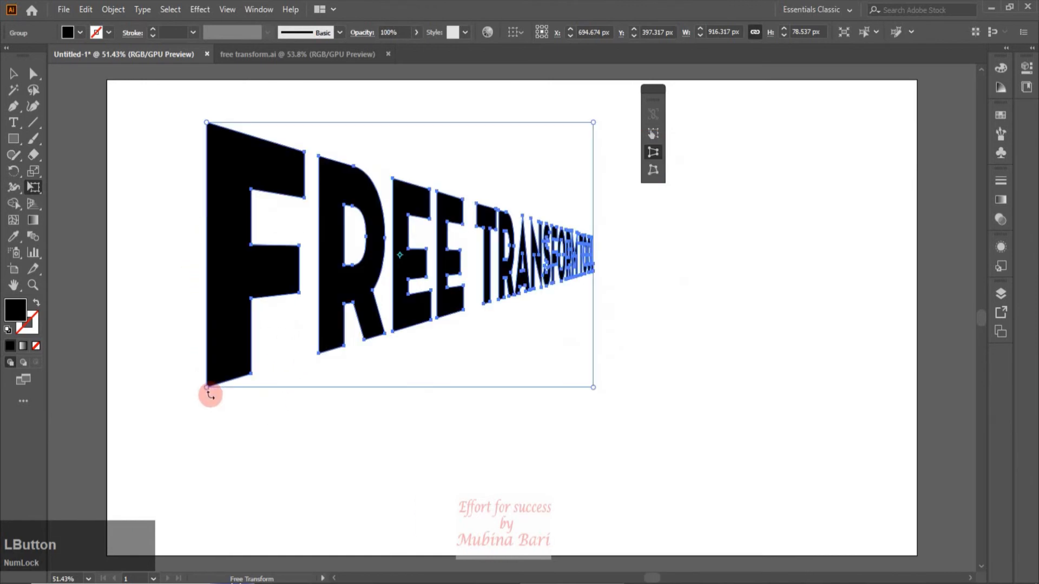
- Delete the distorted text and draw a rectangle about 1303 by 685 px across the middle of the artboard
click(14, 73)
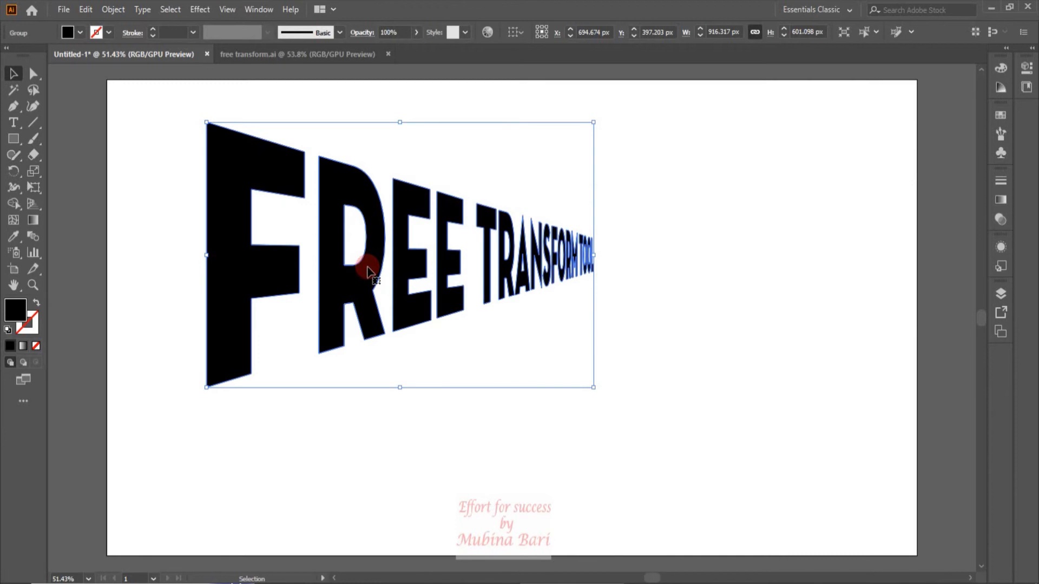
key(Delete)
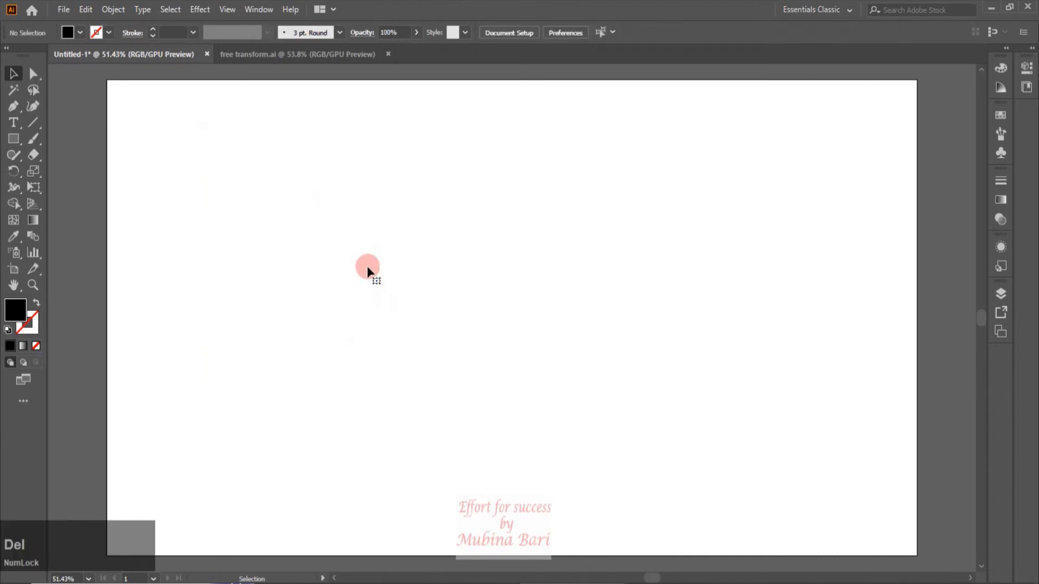
click(13, 139)
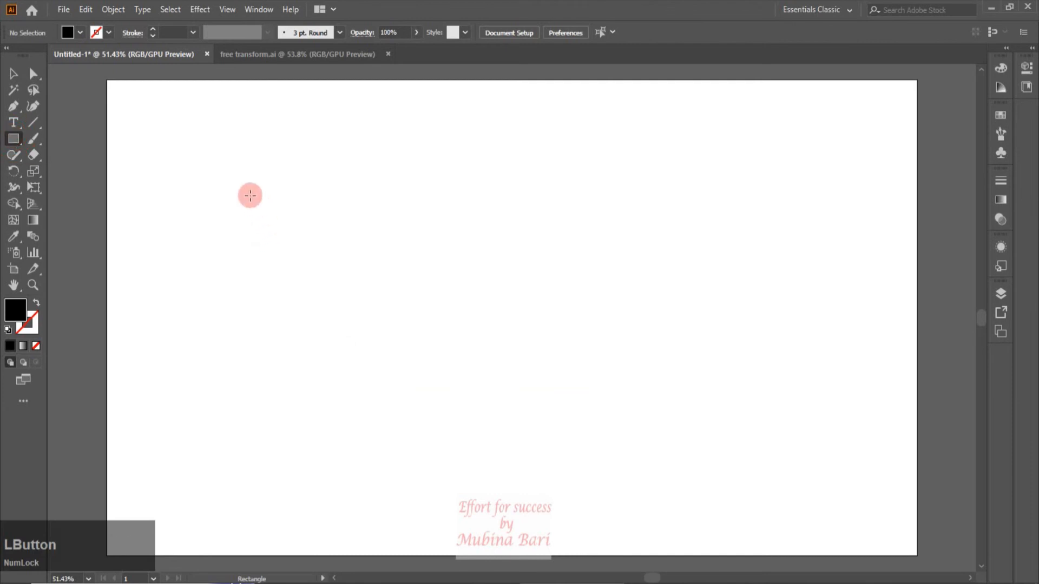
drag(246, 181, 796, 482)
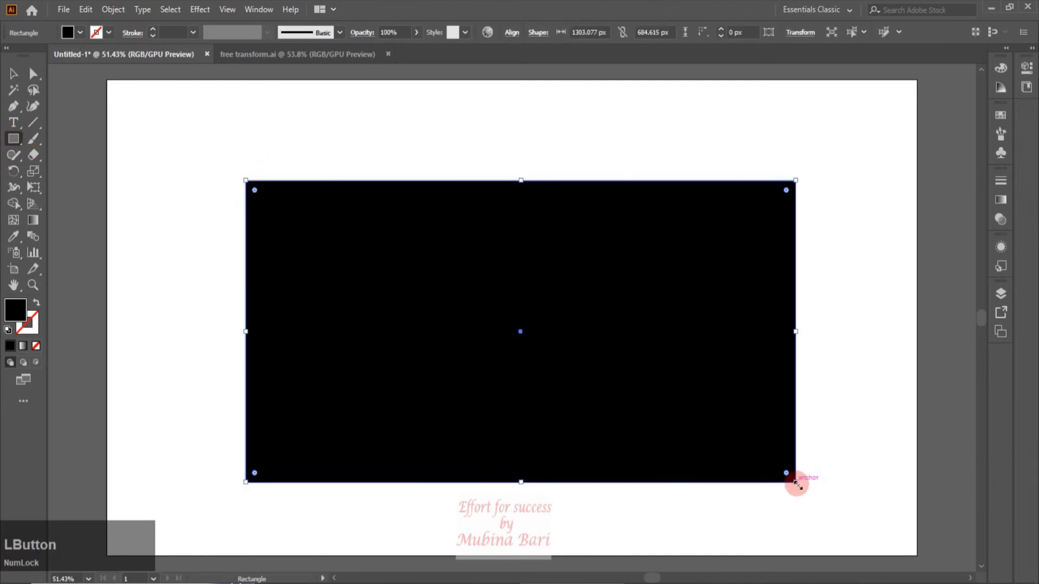
- Fill the large rectangle with light gray
click(77, 32)
click(51, 70)
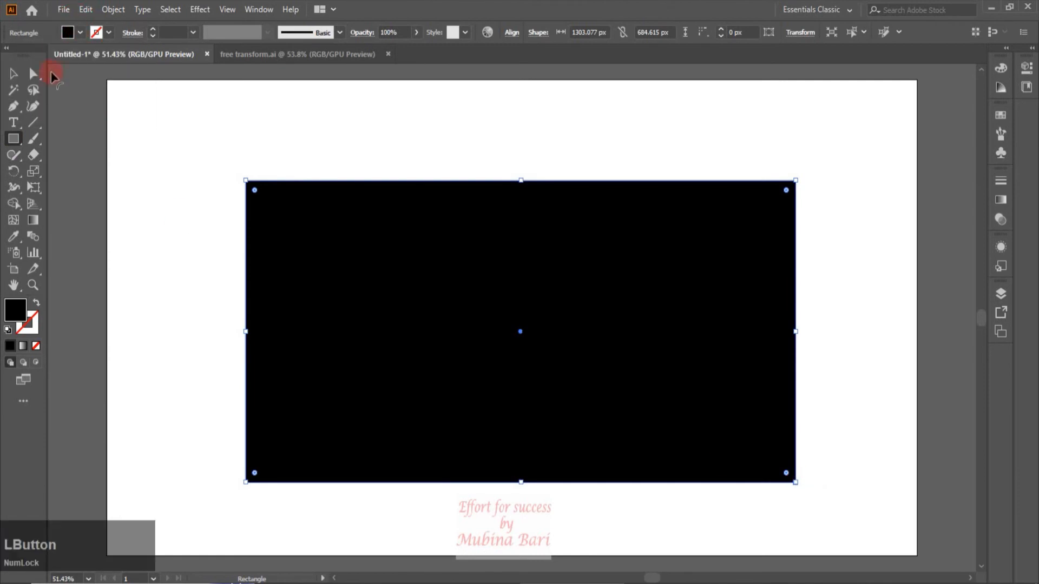
click(77, 32)
click(83, 112)
click(460, 147)
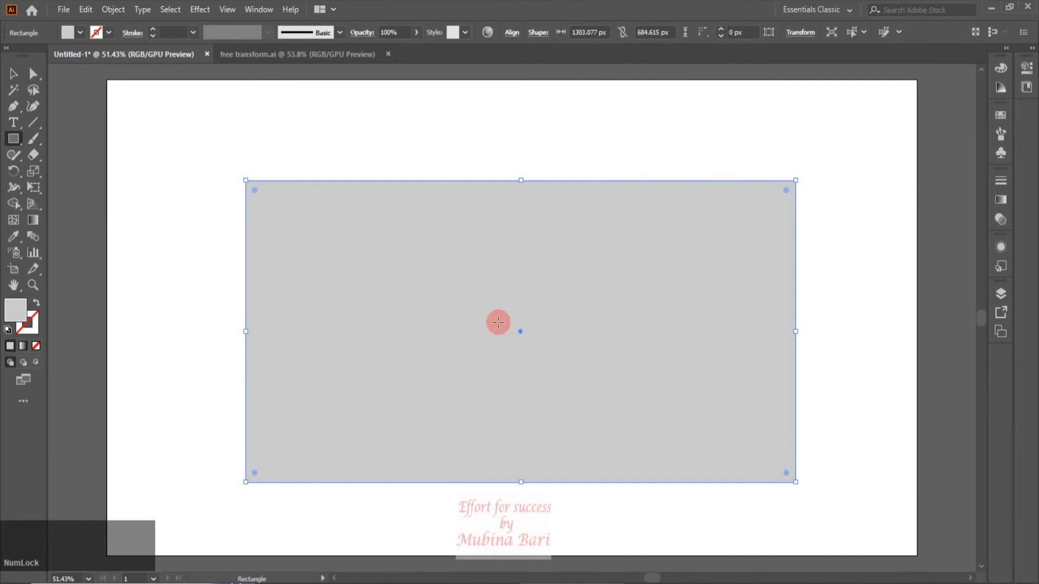
- Duplicate the gray rectangle in place and scale the copy proportionally about its center to about 743 by 390 px
key(ctrl)
key(ctrl)
key(shift+alt)
drag(795, 483, 676, 422)
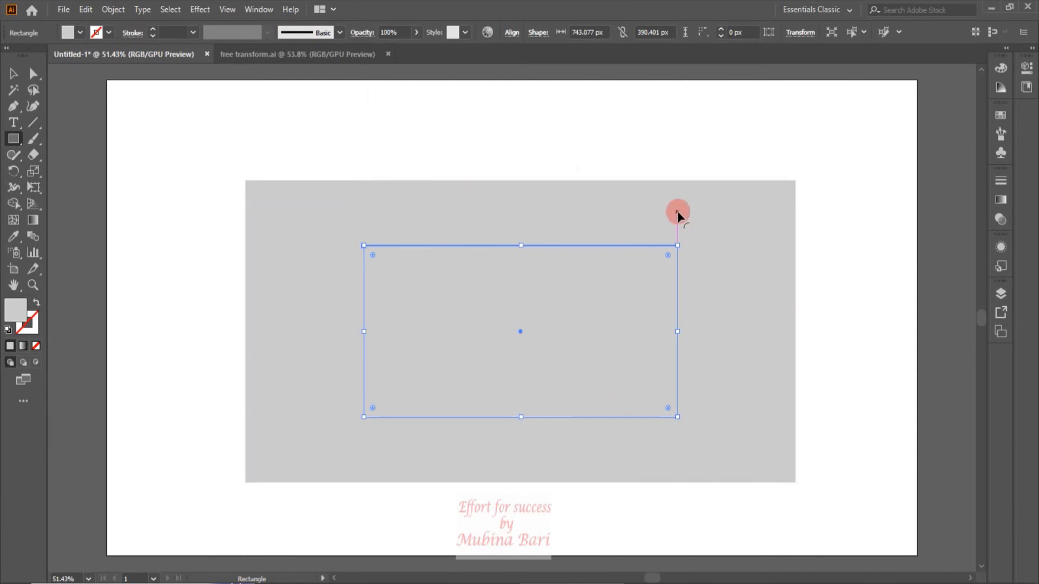
- Fill the smaller centered rectangle with teal
click(13, 74)
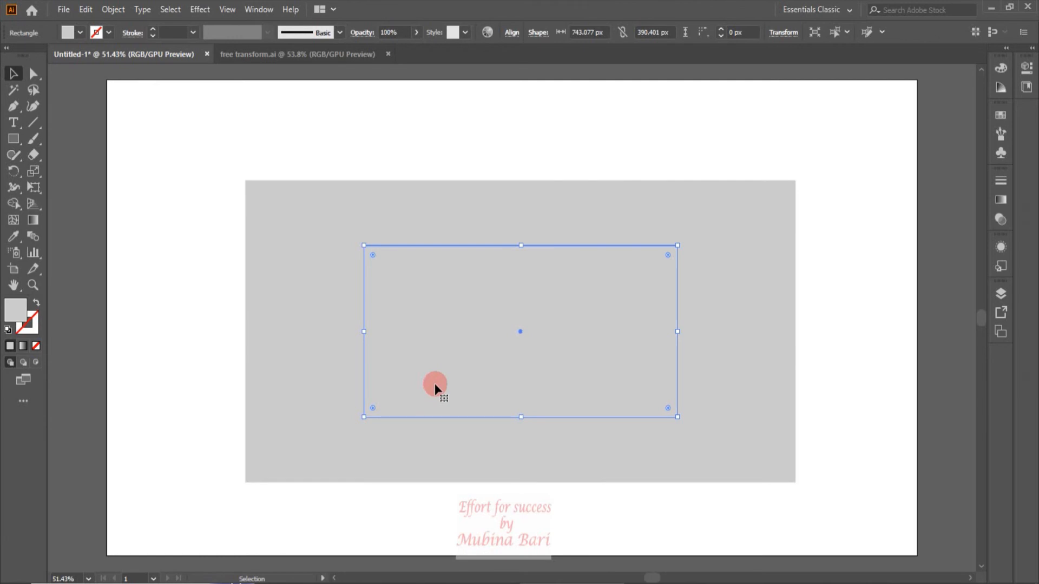
click(80, 34)
click(79, 65)
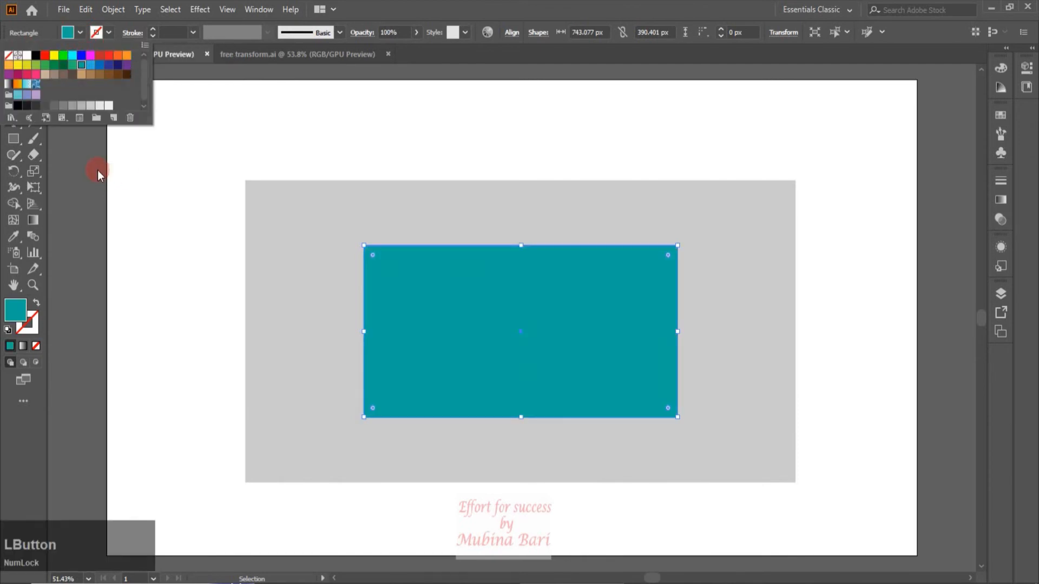
click(98, 170)
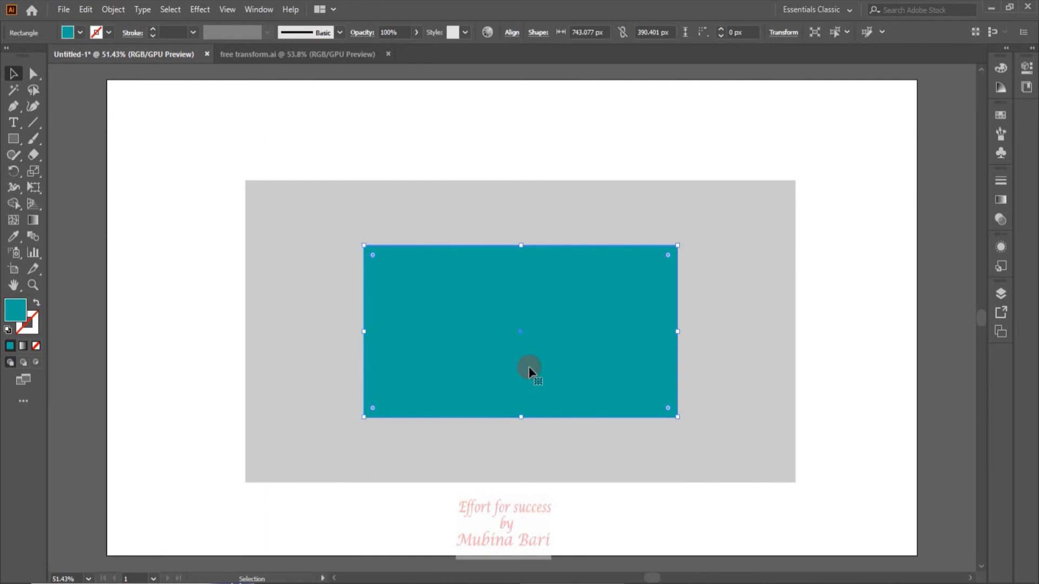
- Copy the teal rectangle horizontally to the gray rectangle's left edge and fill the copy with tan
click(574, 361)
drag(573, 361, 455, 358)
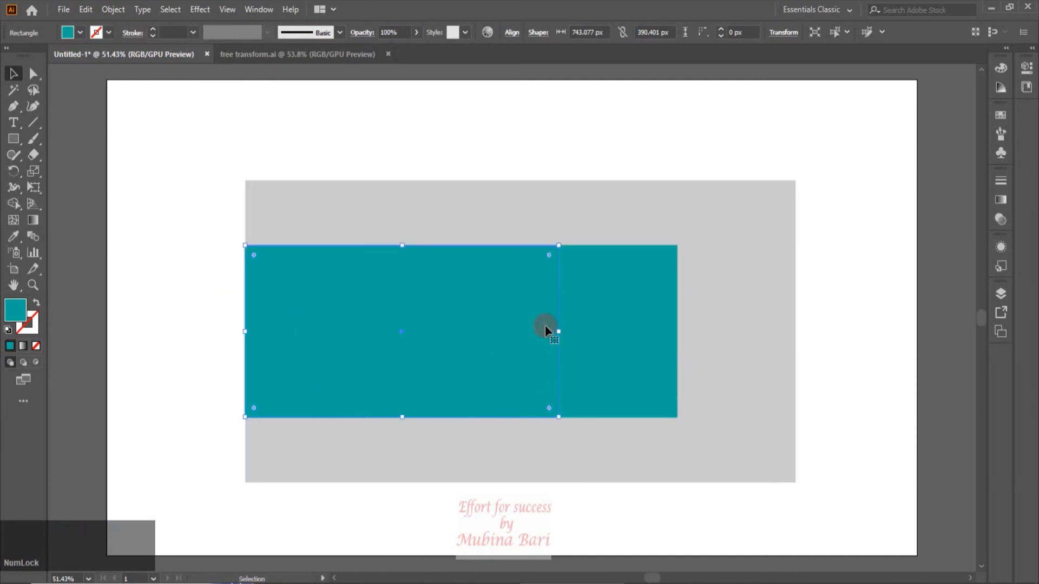
click(81, 33)
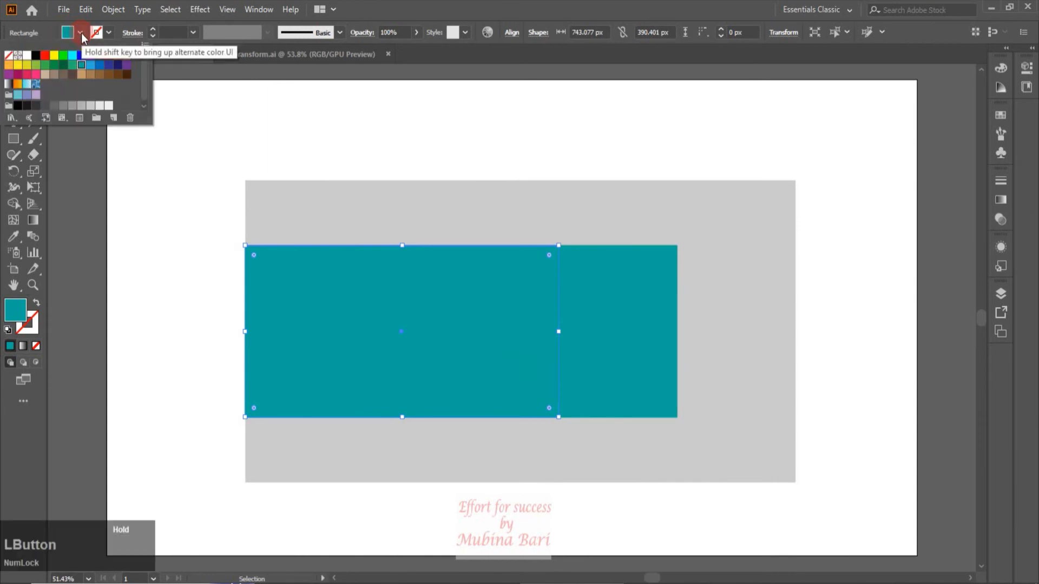
click(81, 74)
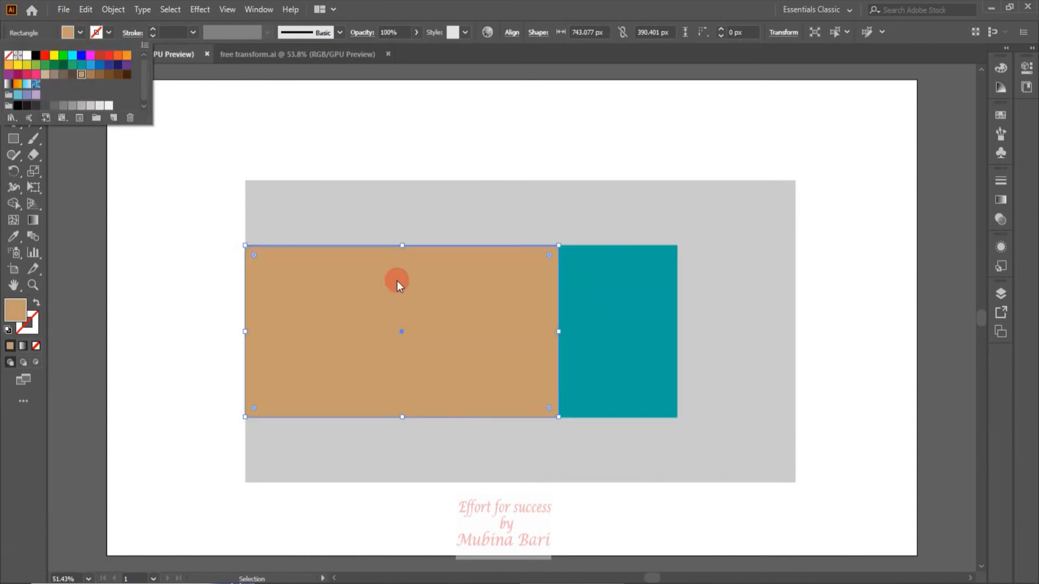
- Narrow the tan rectangle to about 282 px, up to the teal rectangle's left edge, and copy it to the opposite side
click(558, 331)
drag(560, 333, 363, 331)
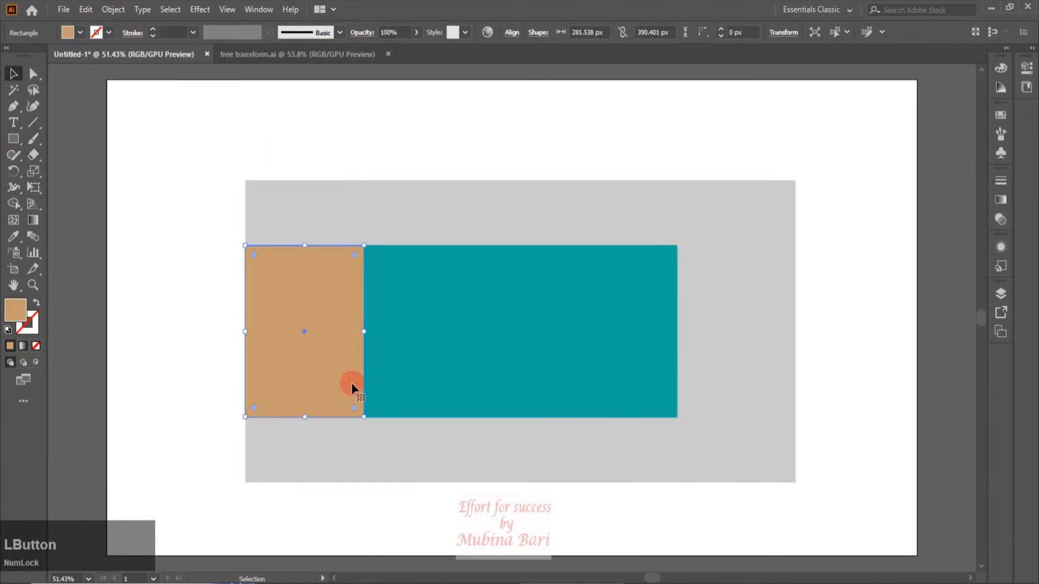
click(82, 130)
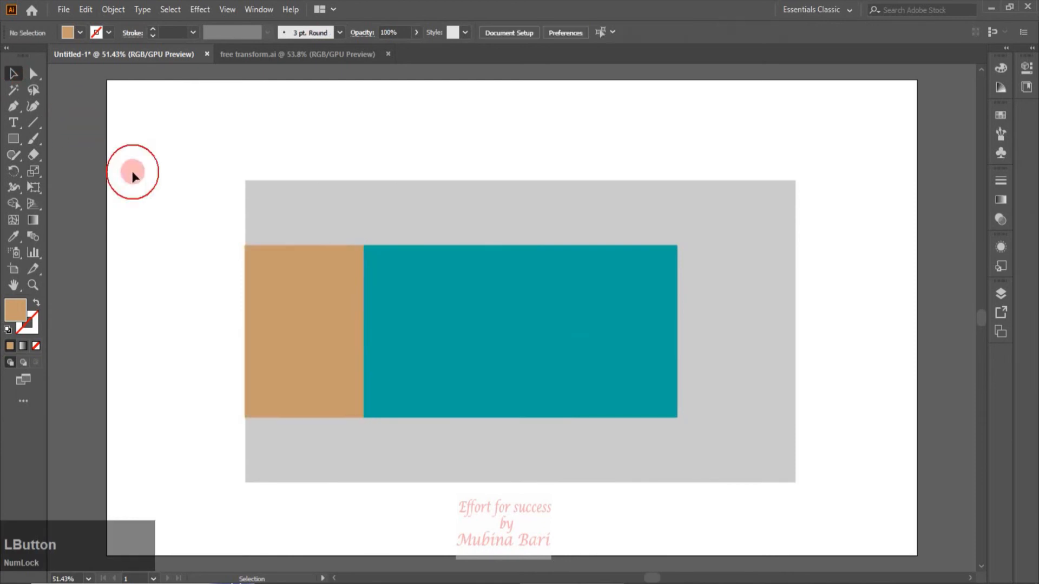
drag(297, 347, 732, 347)
key(alt)
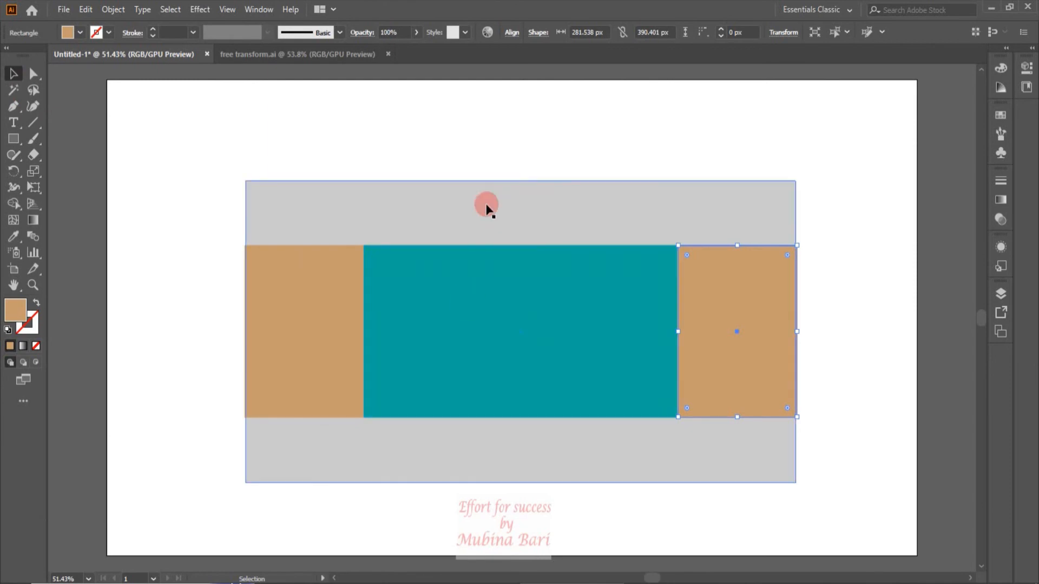
- Copy the teal rectangle straight upward and fill the copy with red
drag(494, 390, 495, 286)
click(67, 33)
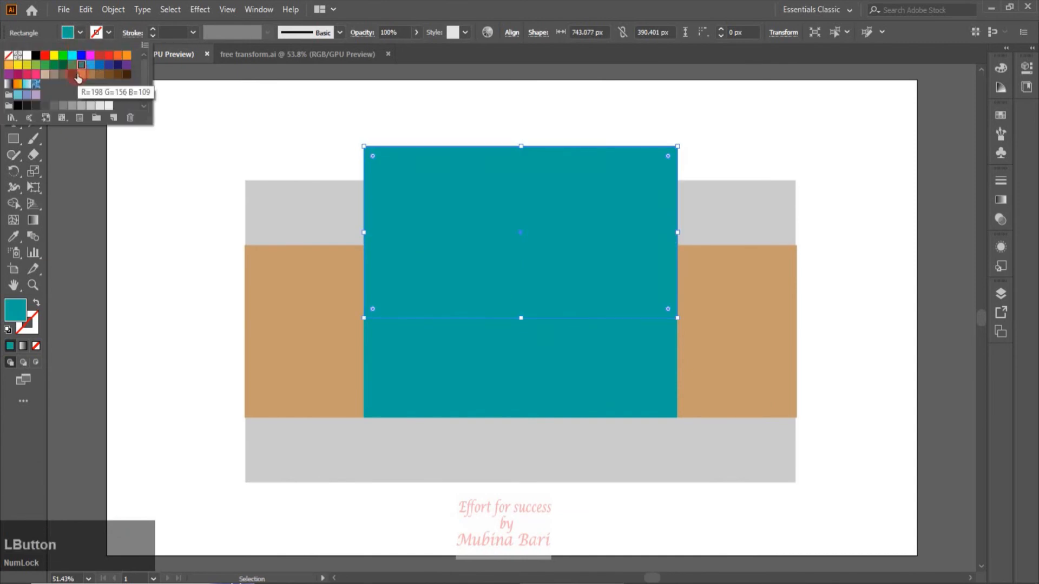
click(99, 54)
click(317, 220)
- Trim the red rectangle to fit between the gray and teal top edges, and copy it below the teal rectangle
drag(521, 318, 521, 245)
drag(521, 145, 521, 181)
drag(522, 227, 522, 458)
click(366, 117)
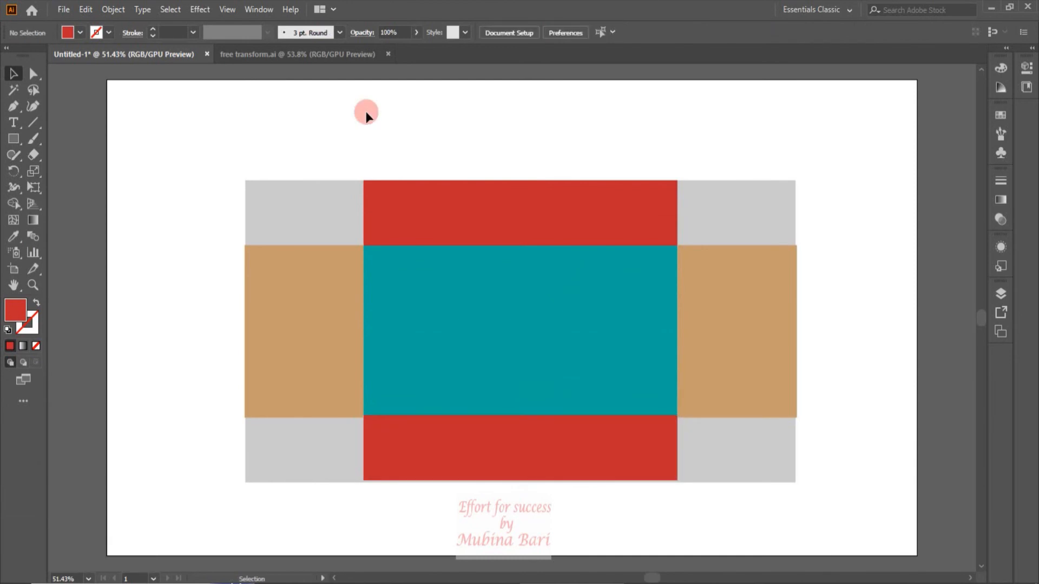
- Switch to the free transform.ai document and examine the Basic Graphics_Textures and Decorative Legacy pattern swatch libraries
click(335, 58)
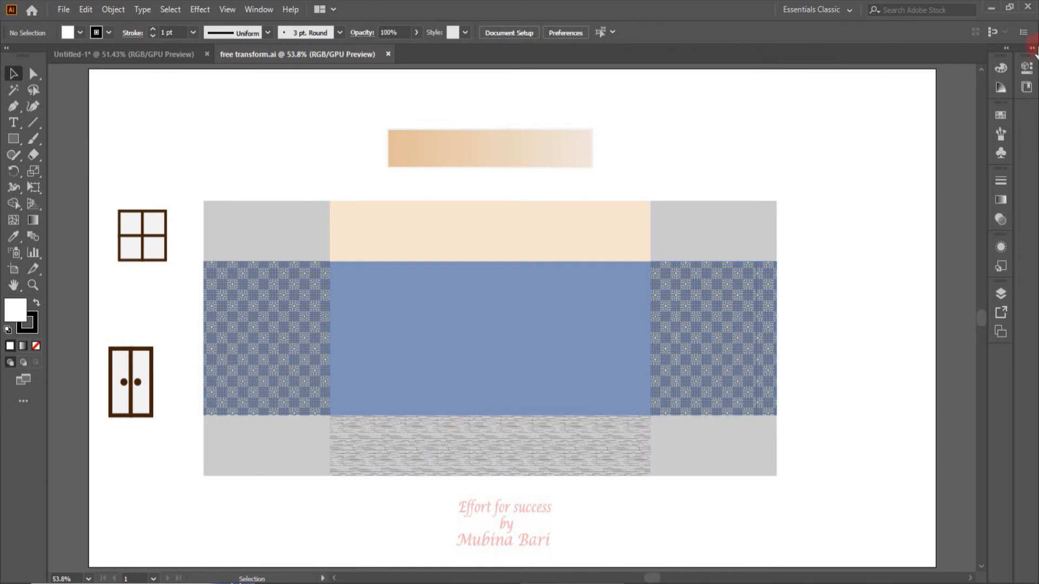
click(1001, 116)
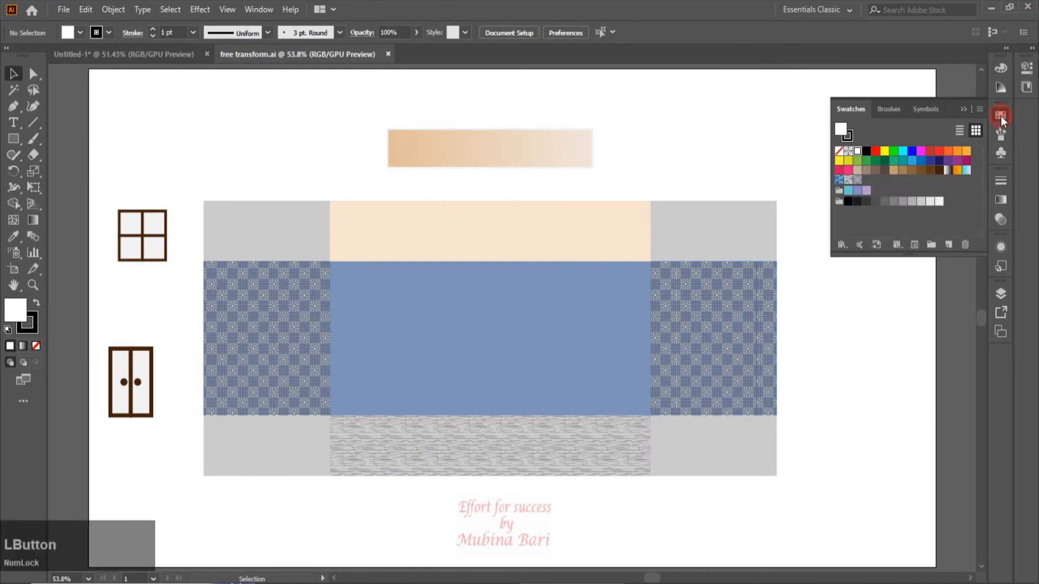
drag(846, 248, 902, 418)
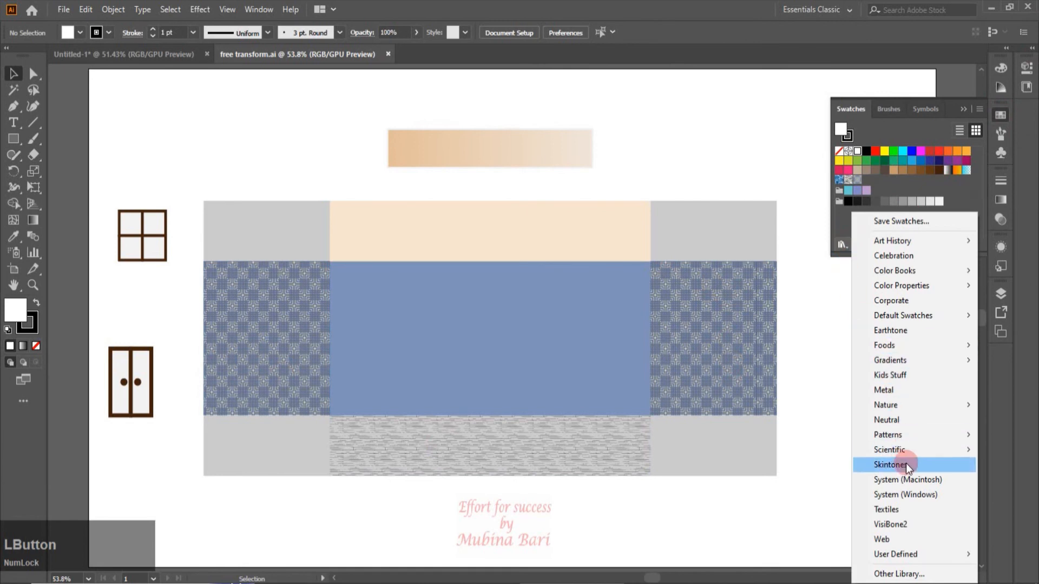
mouse_move(891, 438)
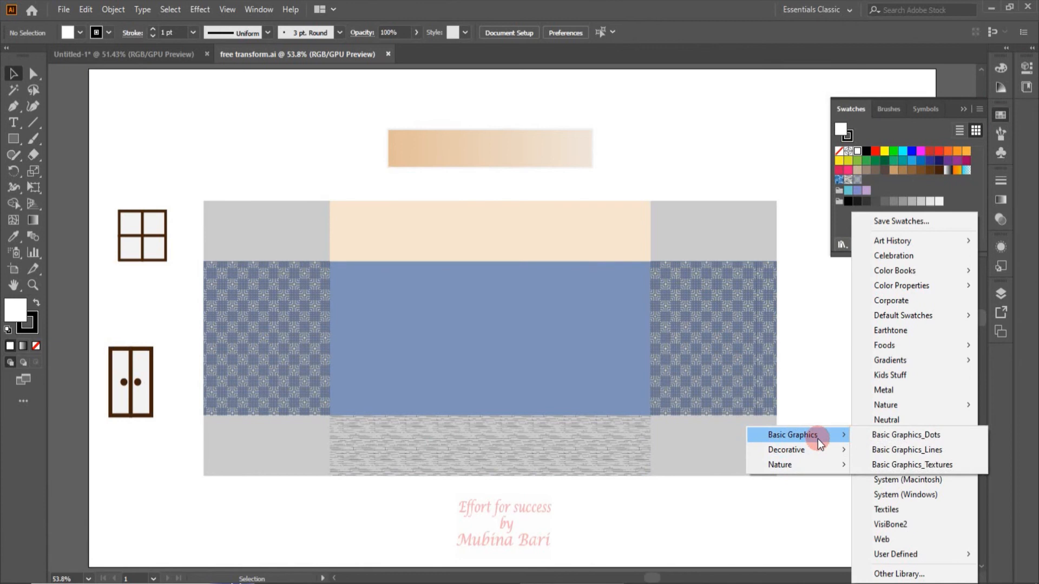
click(930, 469)
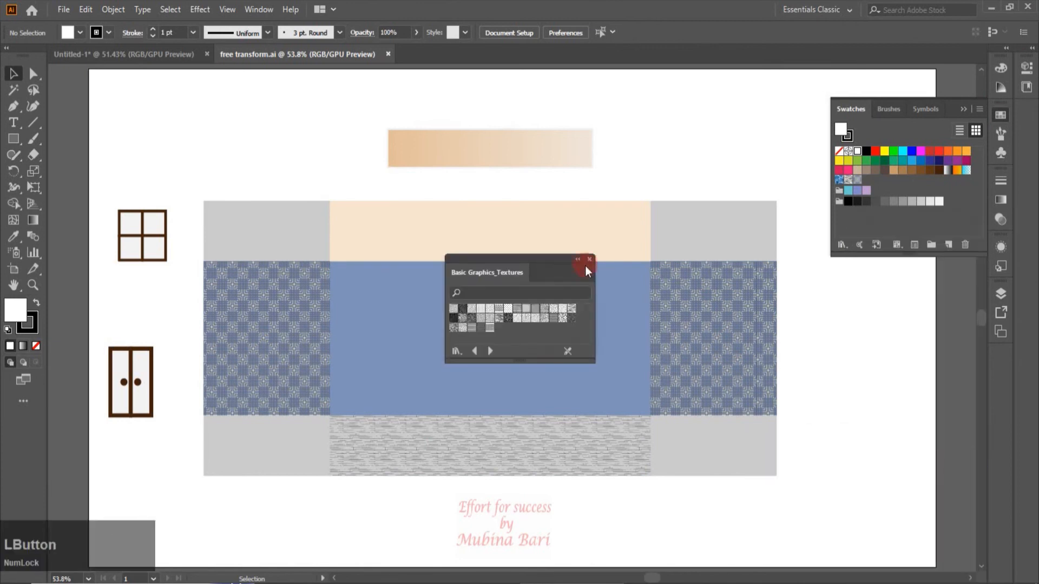
drag(538, 255, 855, 292)
click(609, 457)
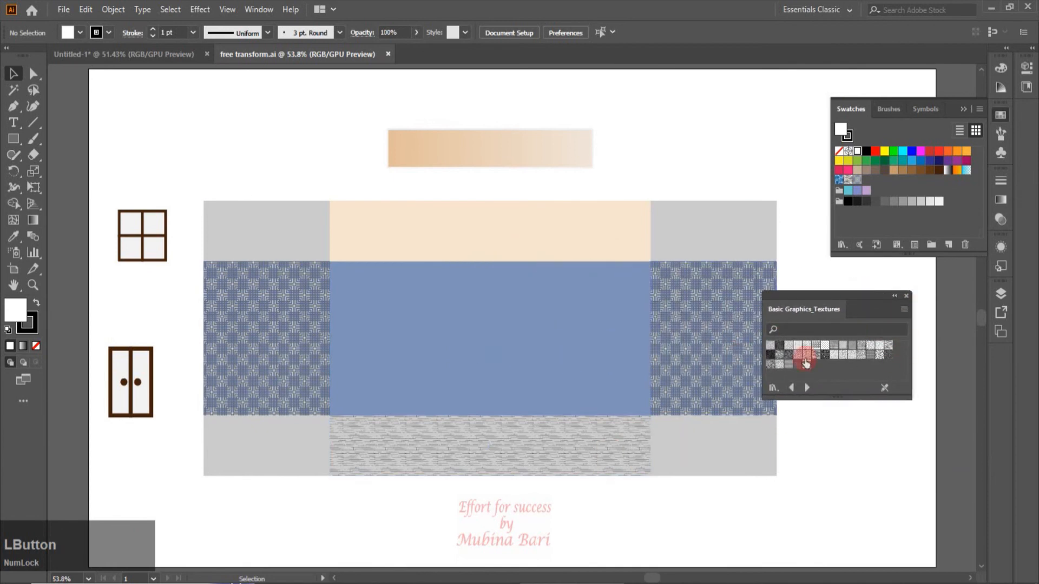
click(807, 386)
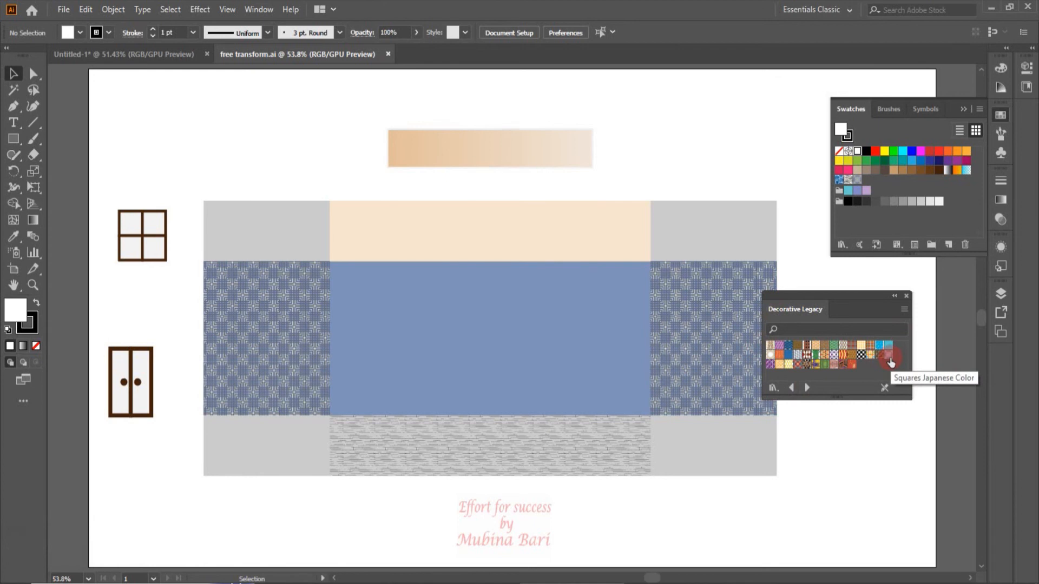
click(907, 293)
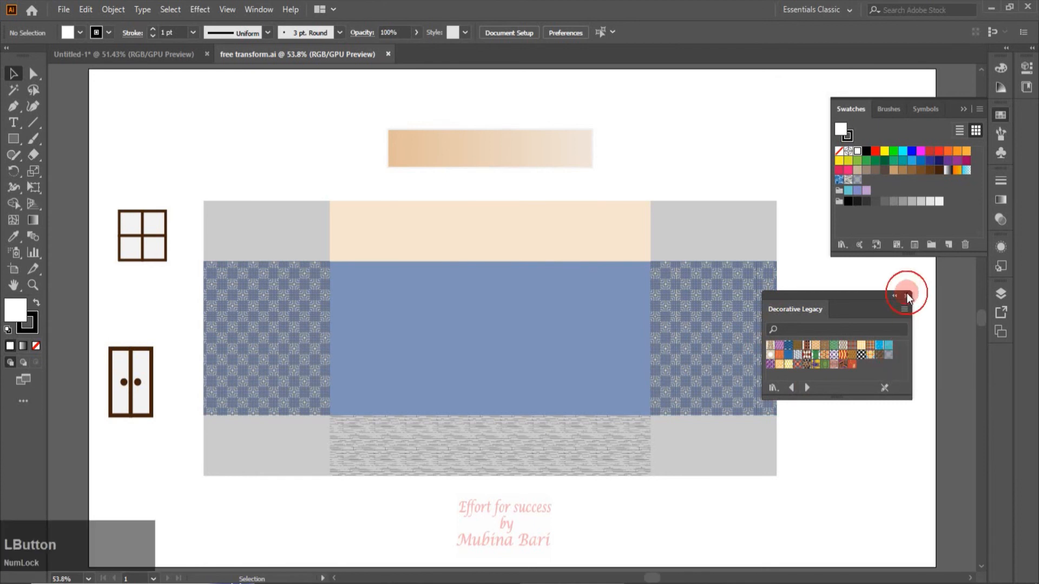
click(998, 118)
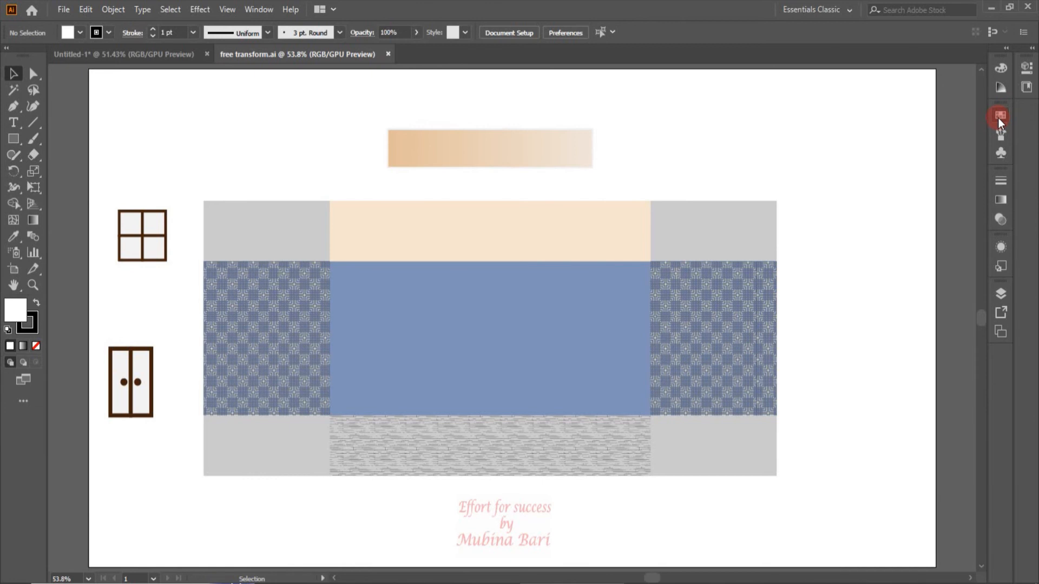
- Move the gradient rectangle onto the cream ceiling panel and align both by their horizontal centers and top edges
click(537, 145)
drag(535, 145, 528, 212)
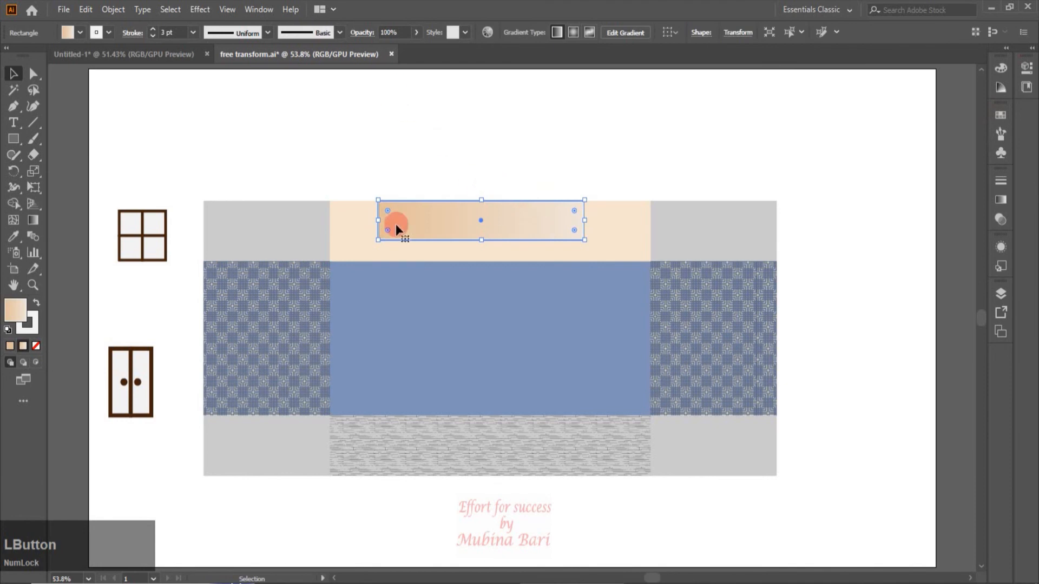
shift+click(359, 238)
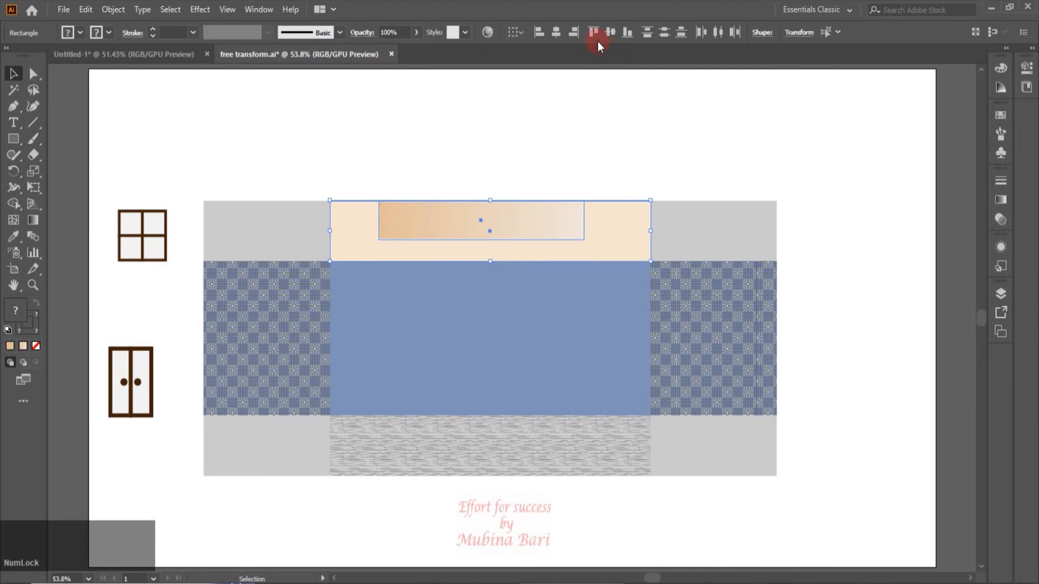
click(557, 32)
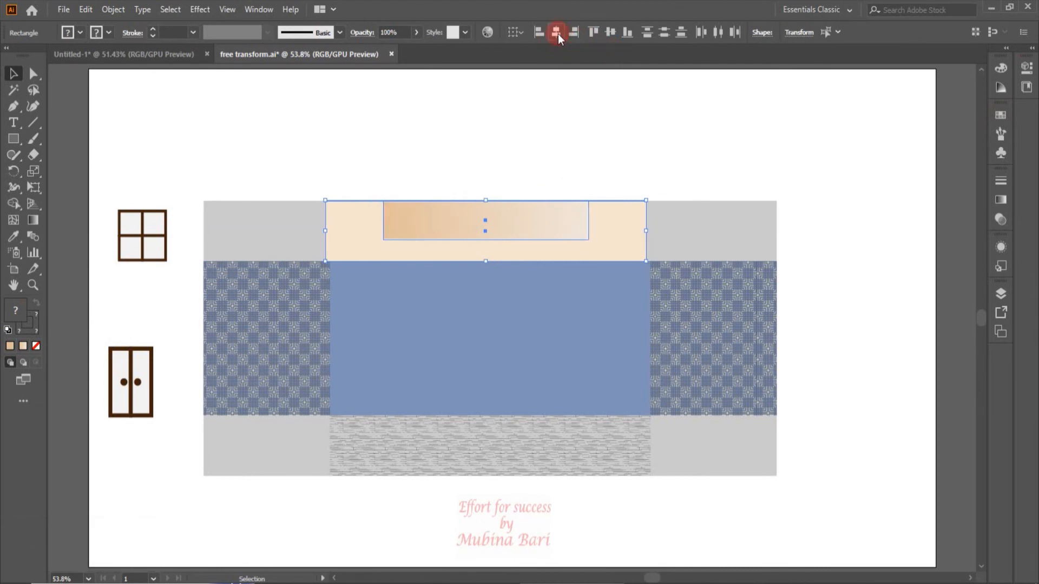
click(593, 33)
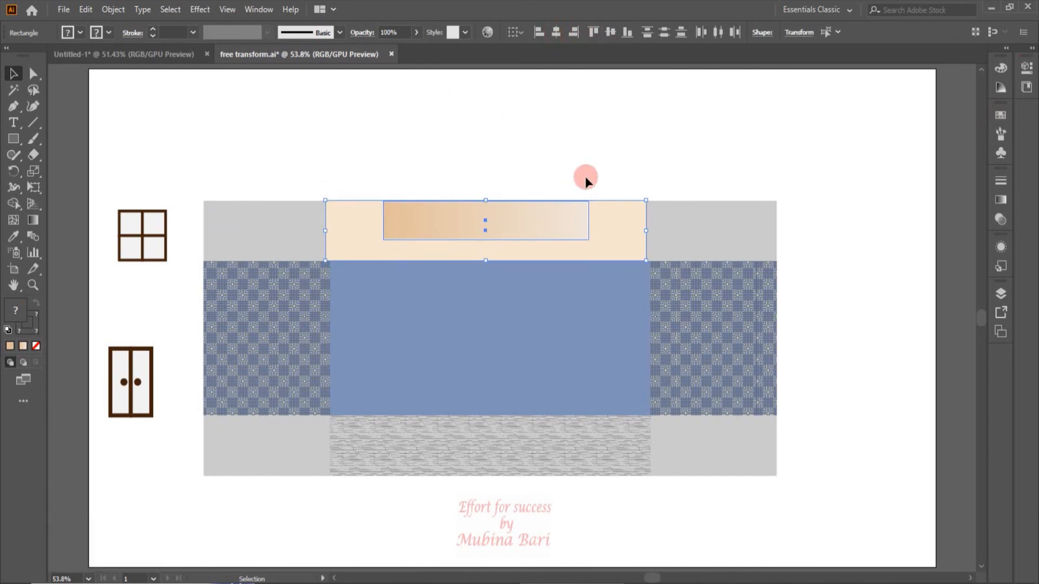
- Group the two ceiling rectangles and use Perspective Distort to widen the group's top edge to about 1297 px, reaching the gray rectangle's upper corners
right_click(552, 226)
click(584, 309)
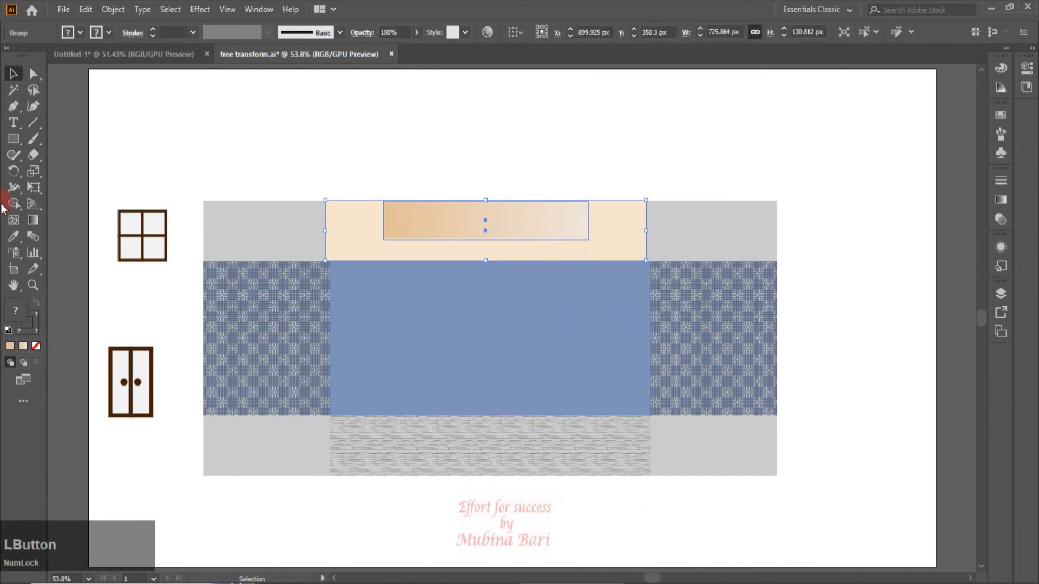
click(31, 188)
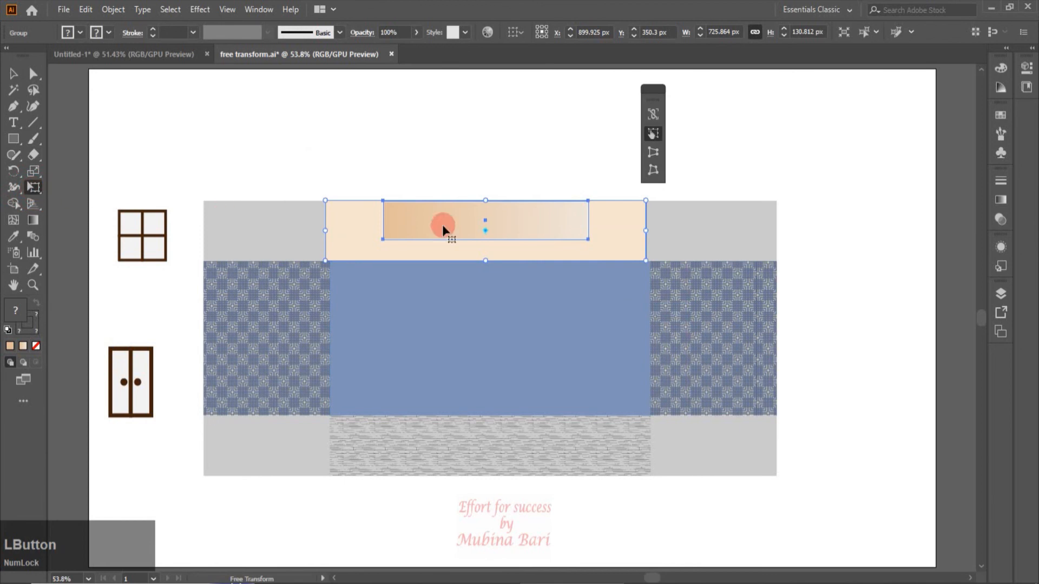
click(655, 153)
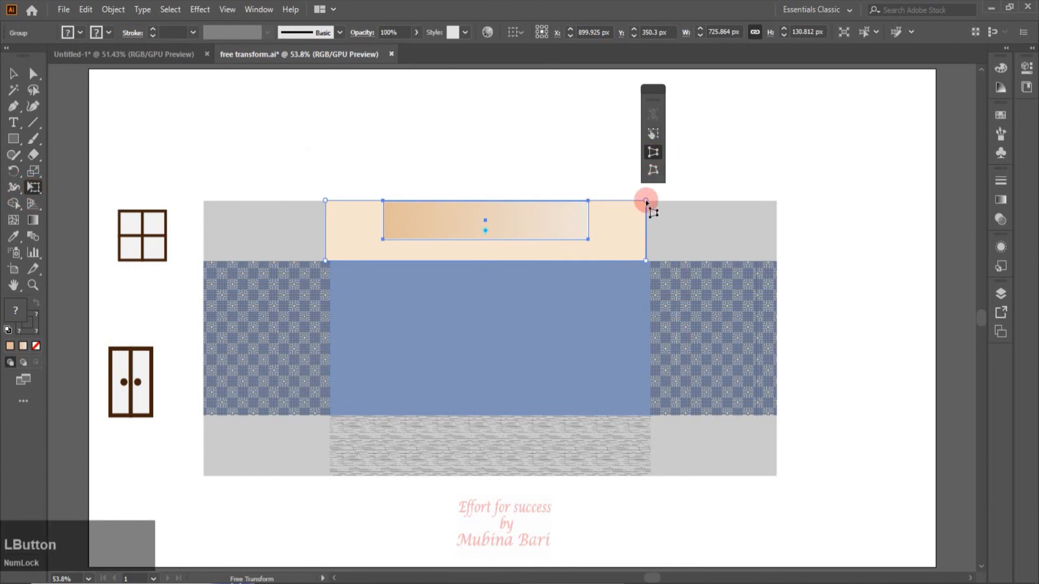
drag(646, 201, 777, 217)
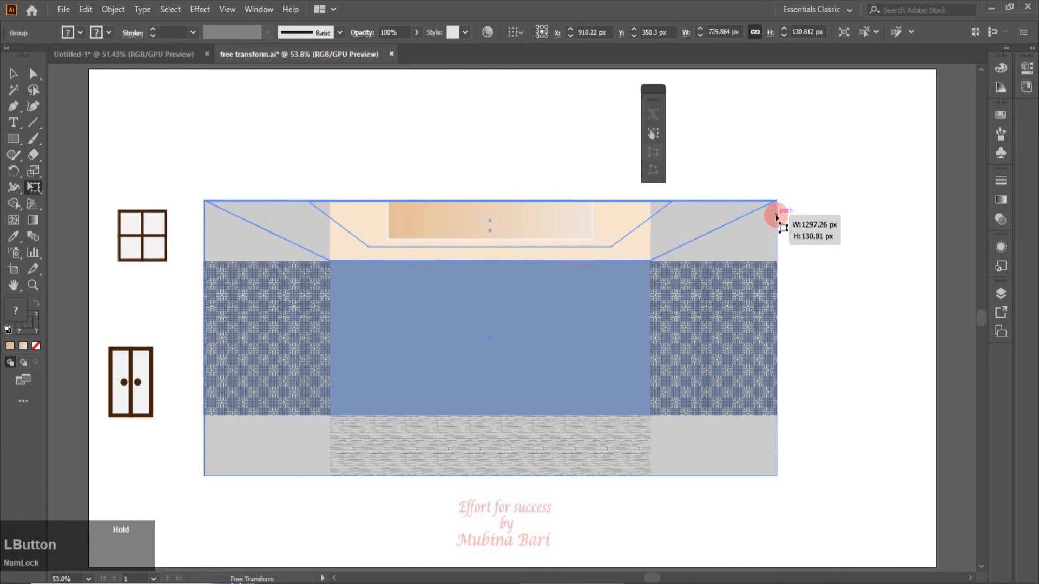
drag(777, 217, 747, 224)
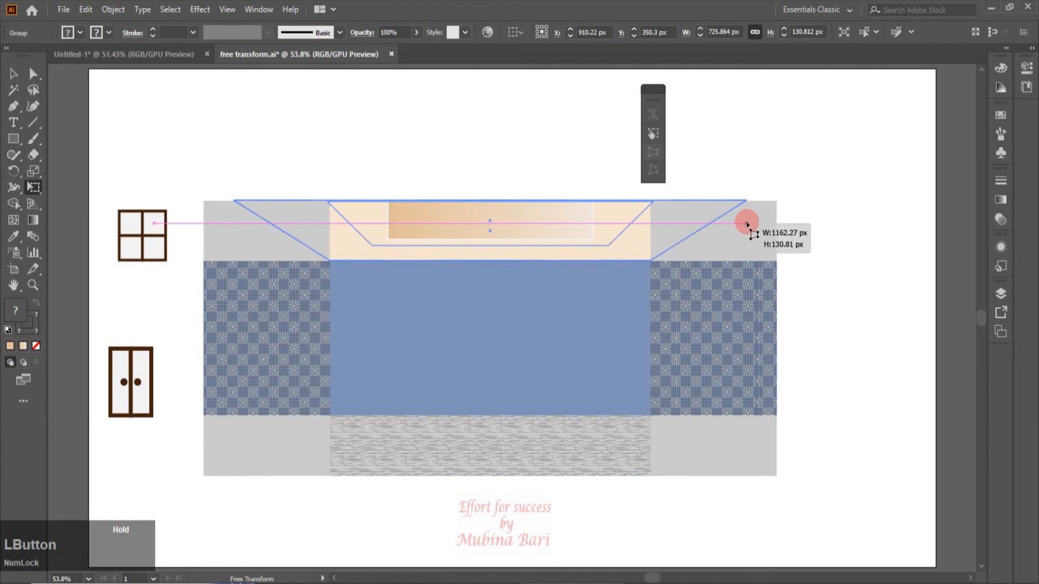
drag(747, 224, 777, 222)
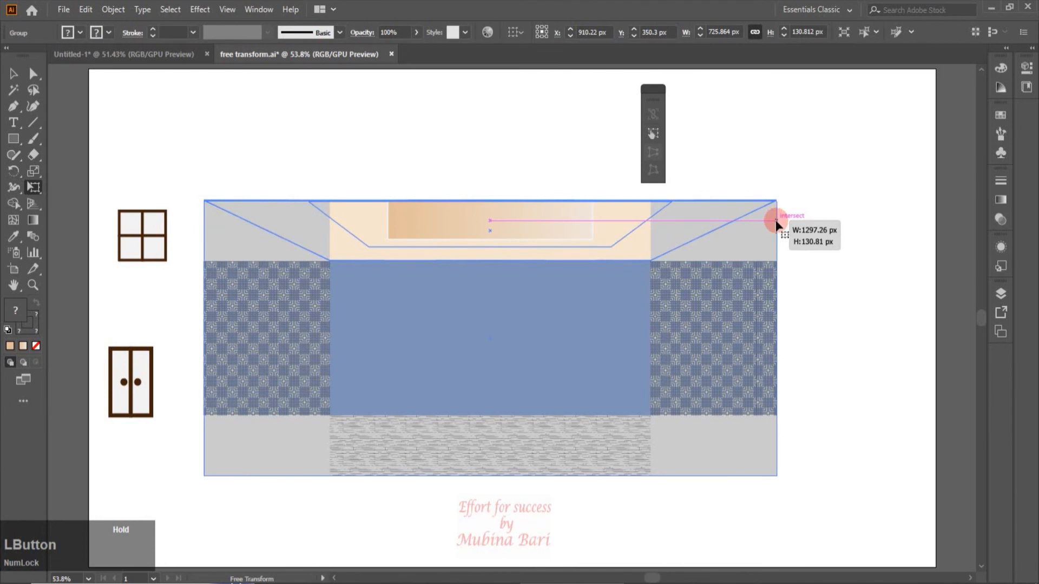
drag(777, 222, 778, 220)
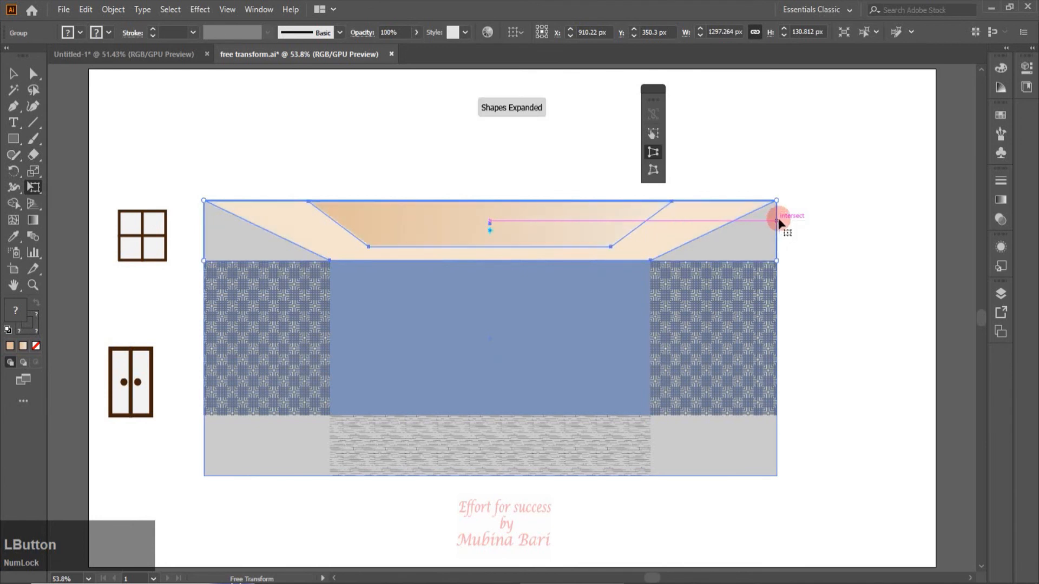
click(24, 76)
click(133, 118)
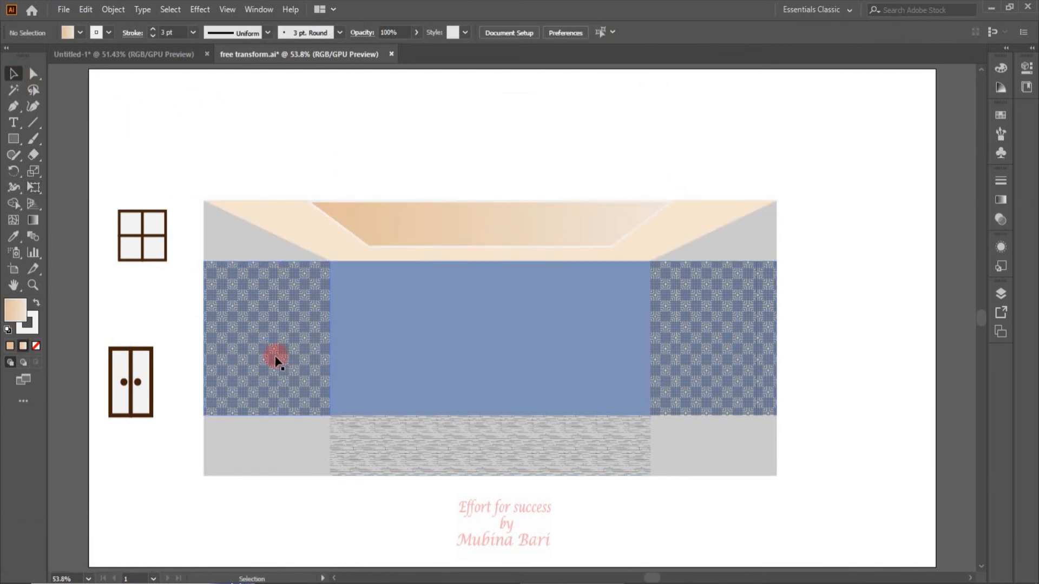
click(145, 415)
click(152, 435)
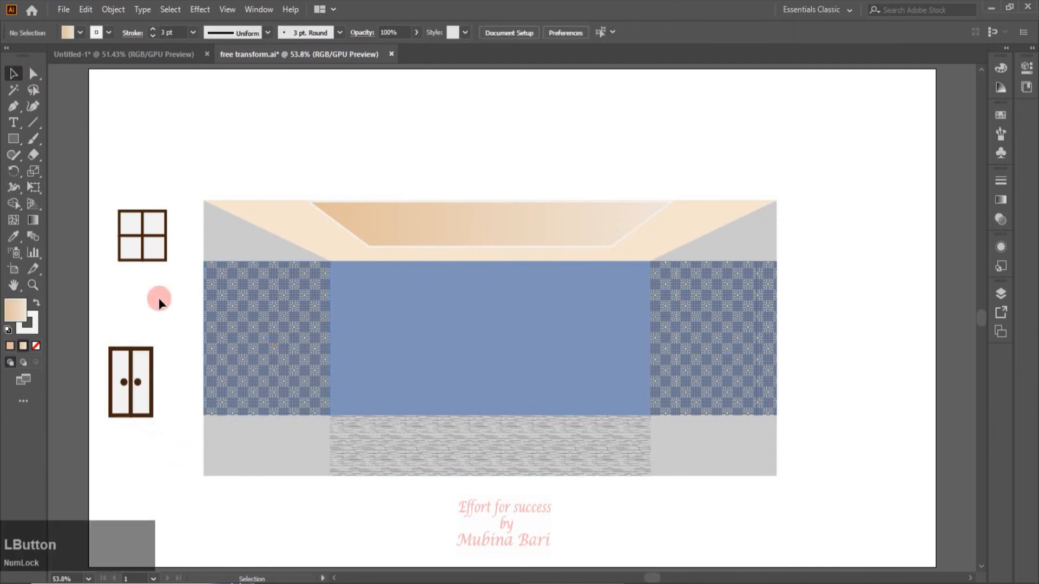
drag(119, 369, 134, 419)
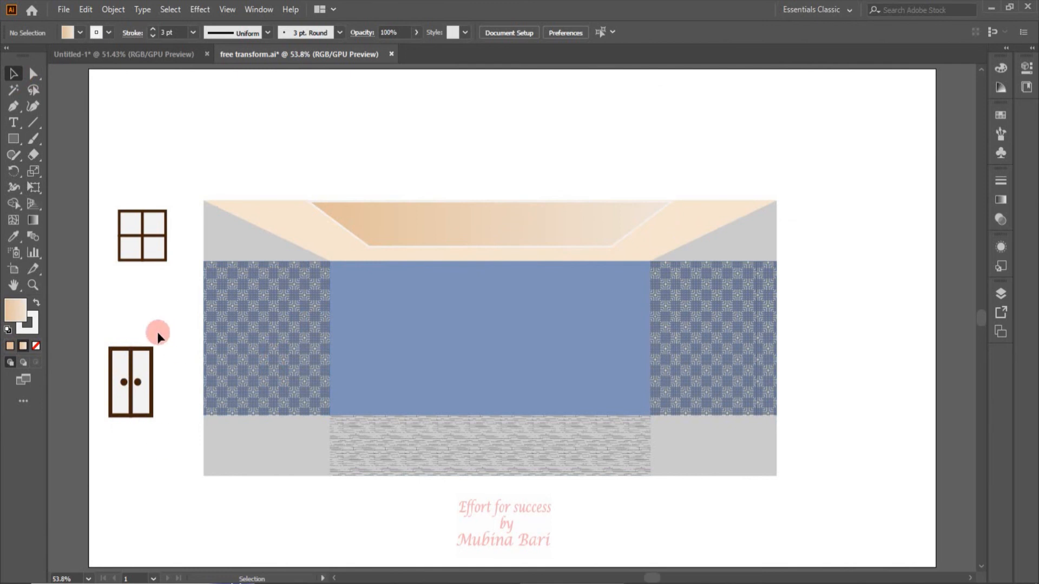
- Move the door onto the left patterned wall panel and align the two by their bottom edges
click(130, 377)
drag(130, 378, 267, 373)
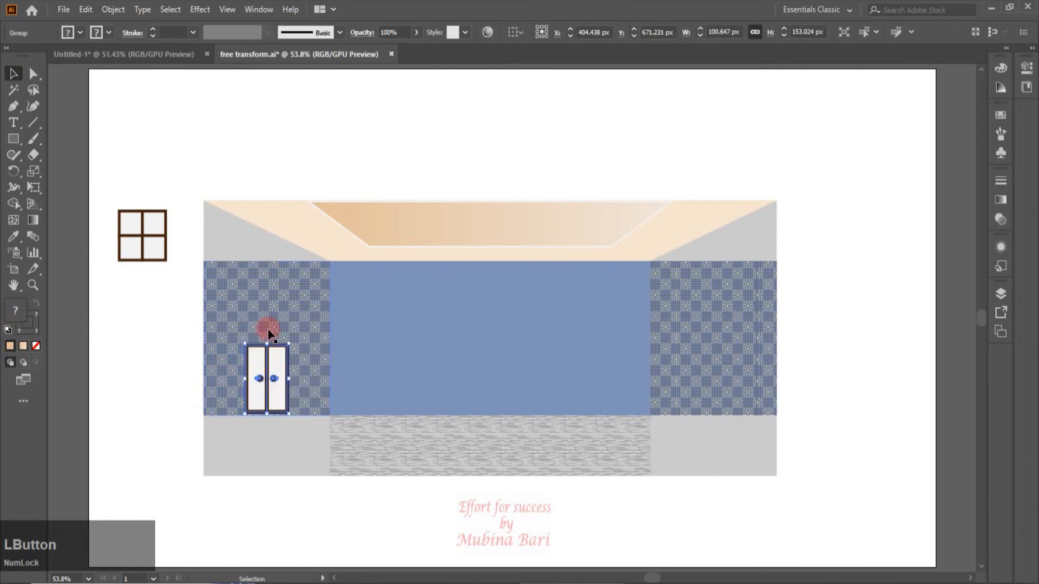
click(298, 327)
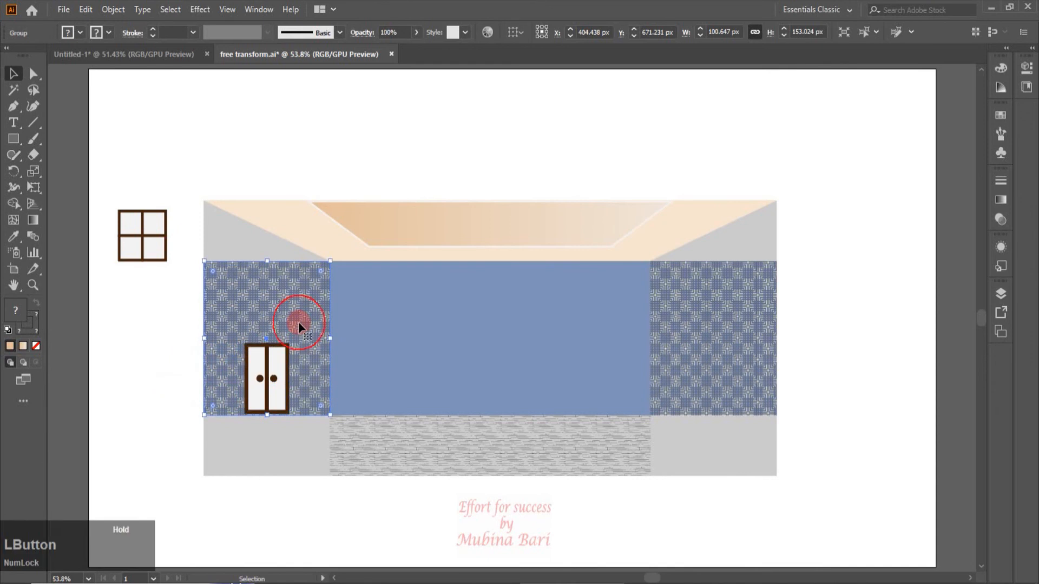
shift+click(275, 365)
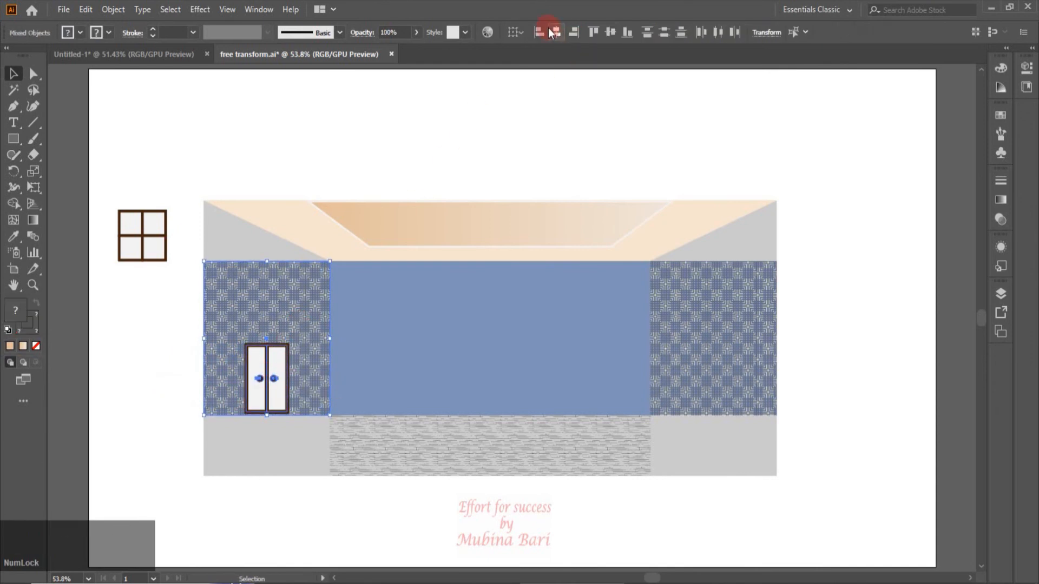
click(627, 33)
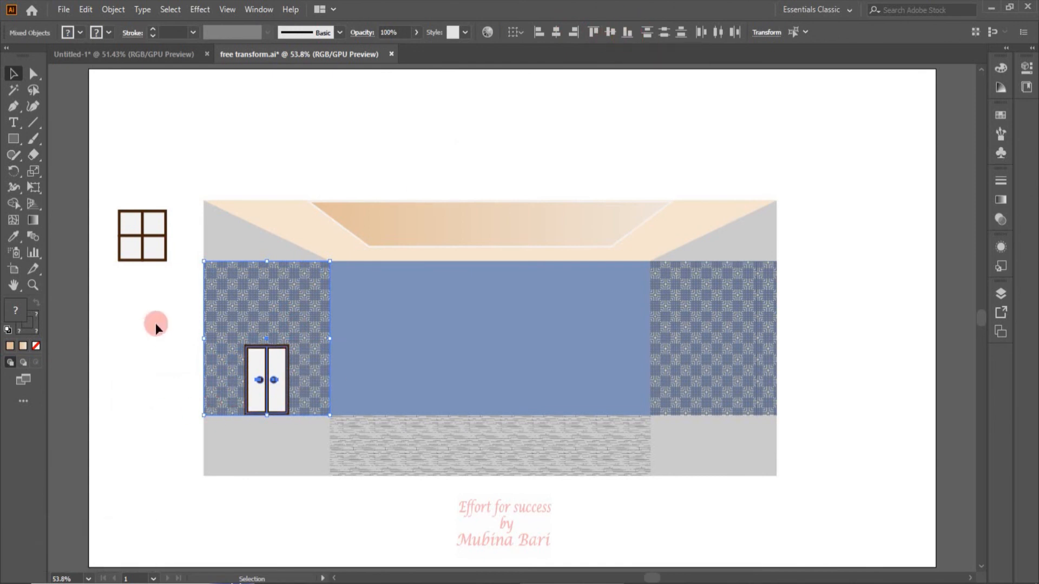
- Group the door with the left wall and use Perspective Distort to lengthen the group's outer edge to the gray rectangle's left corners
right_click(213, 363)
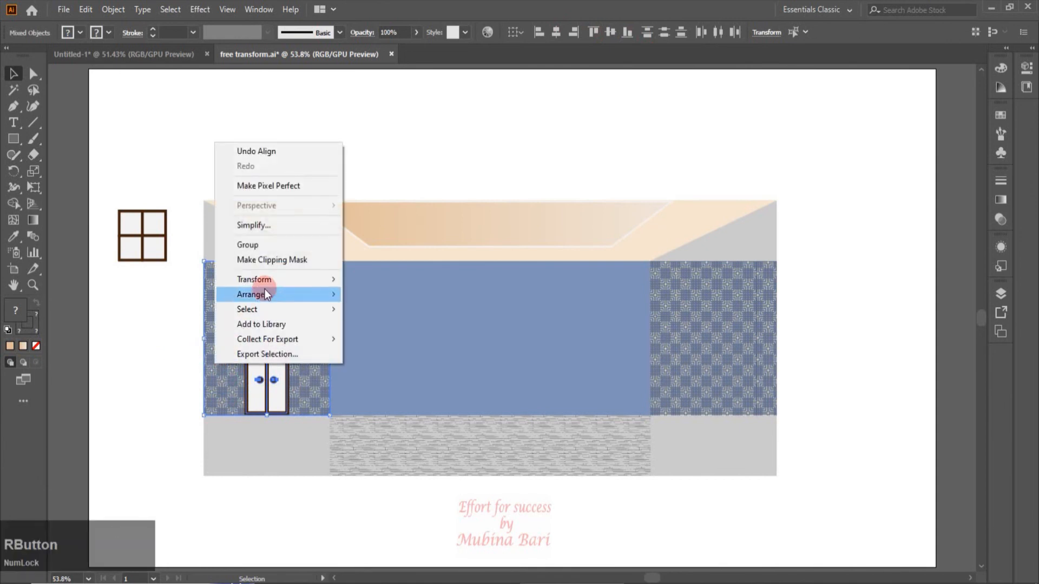
click(258, 249)
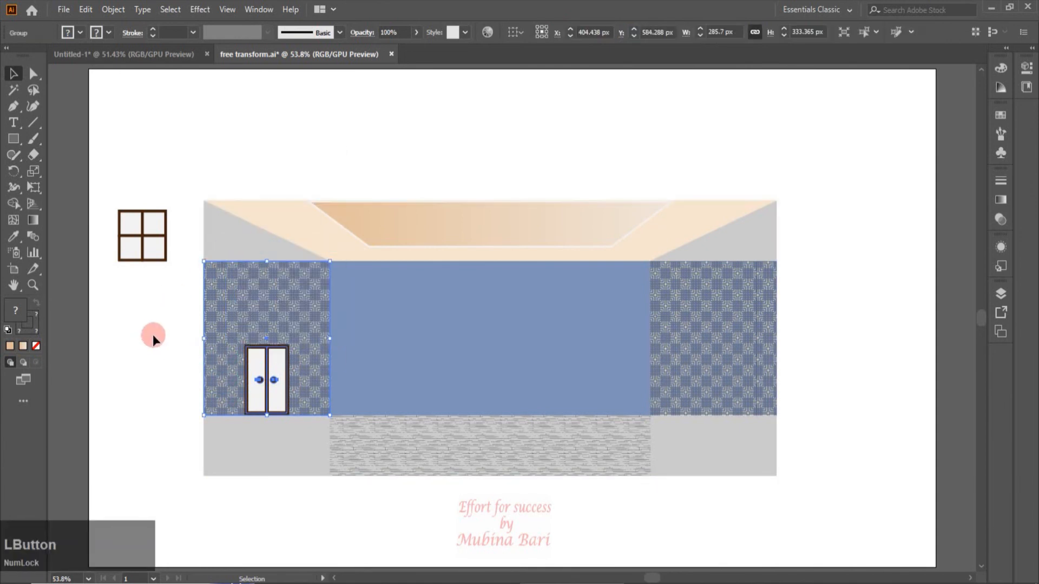
click(30, 197)
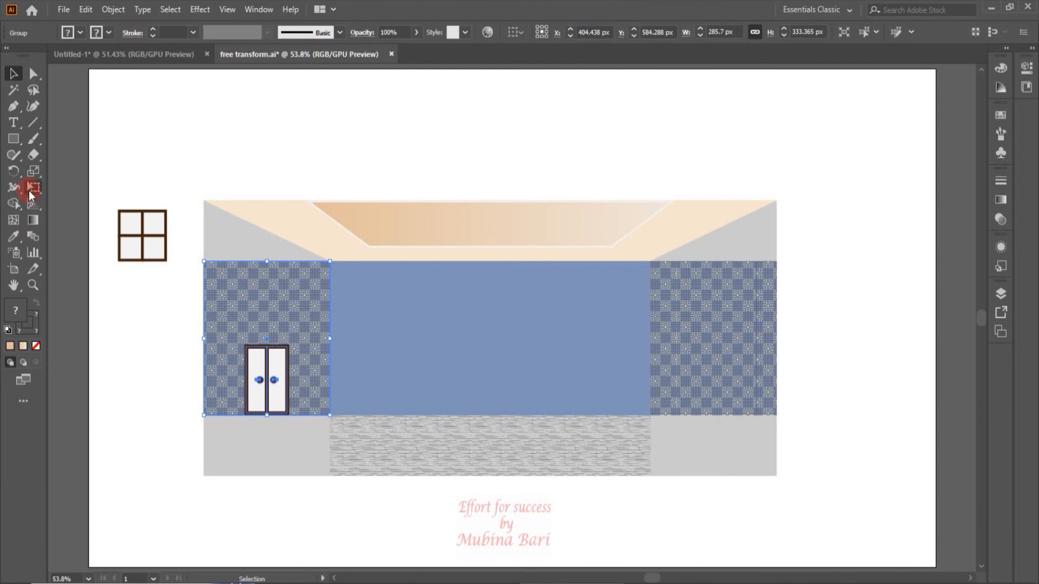
click(31, 194)
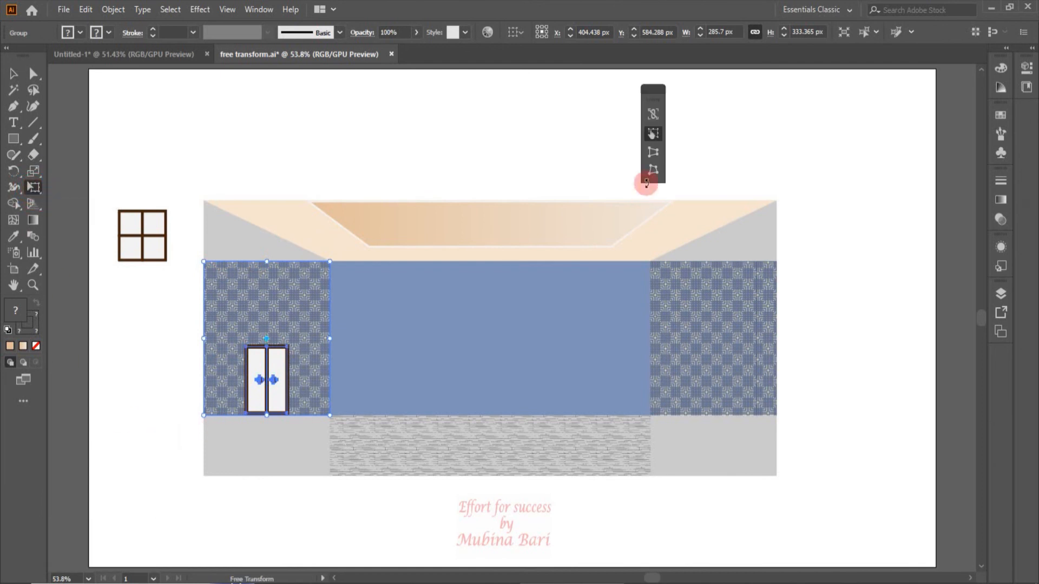
click(653, 153)
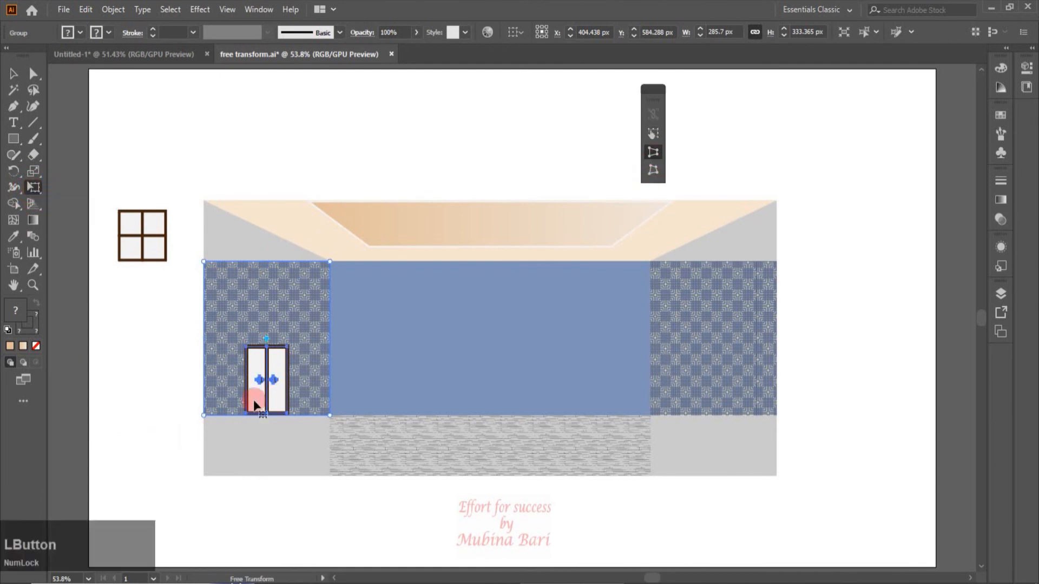
drag(204, 416, 215, 477)
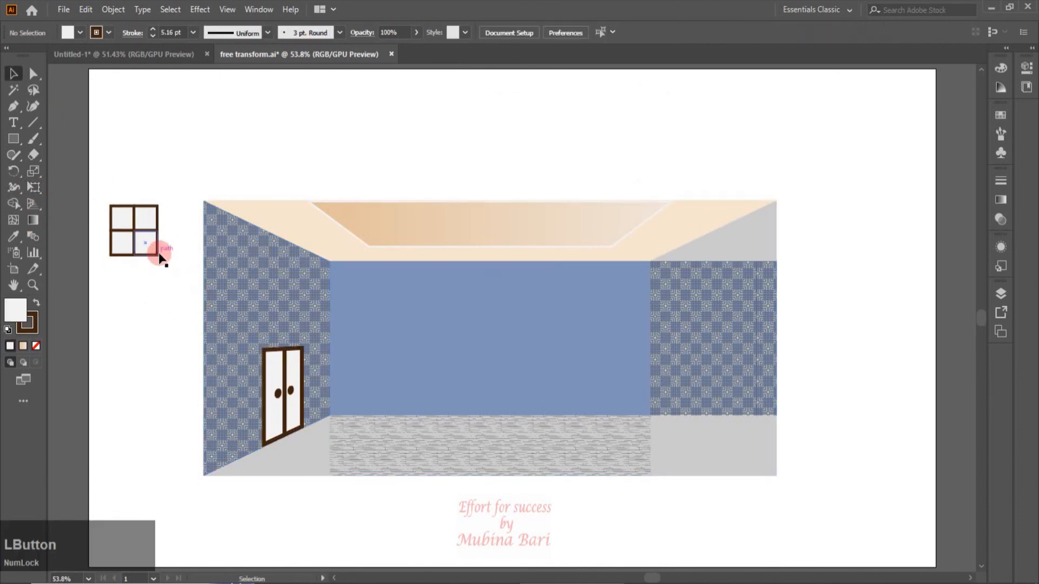
- Move the window onto the upper middle of the right patterned wall panel and group the two
mouse_move(160, 257)
mouse_down()
mouse_move(426, 342)
mouse_move(732, 342)
mouse_up()
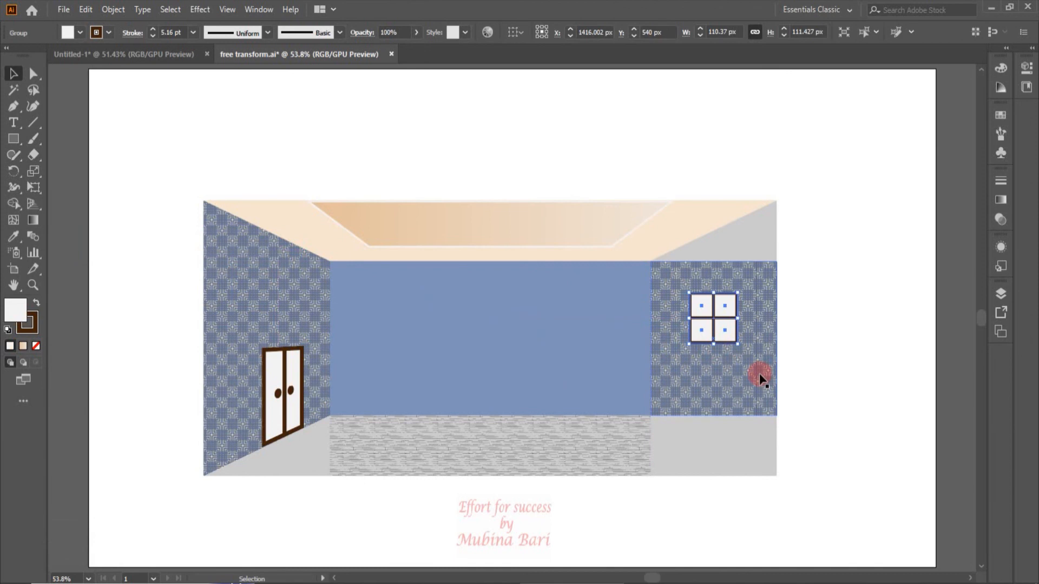
shift+click(723, 394)
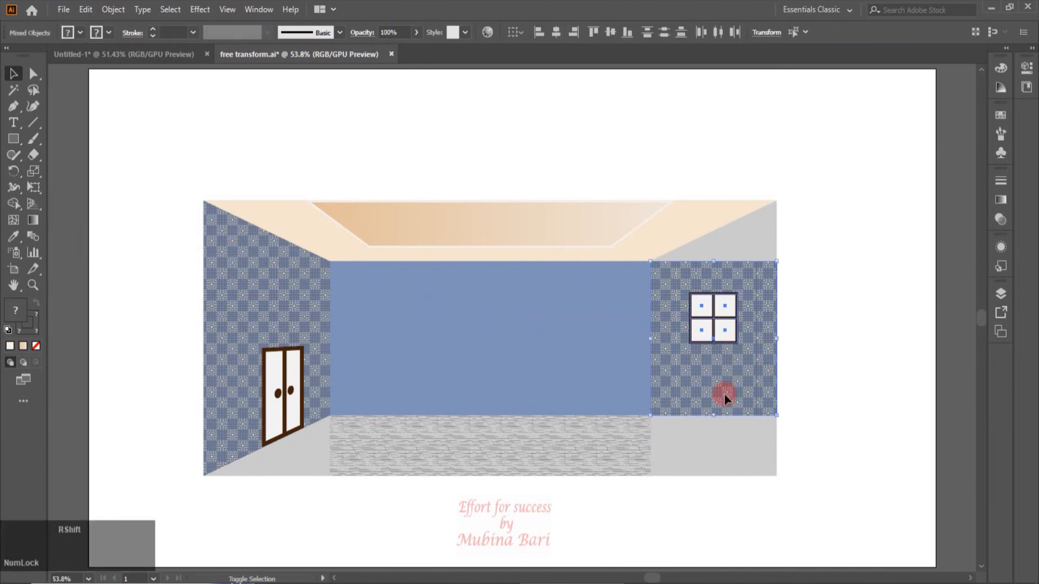
right_click(723, 394)
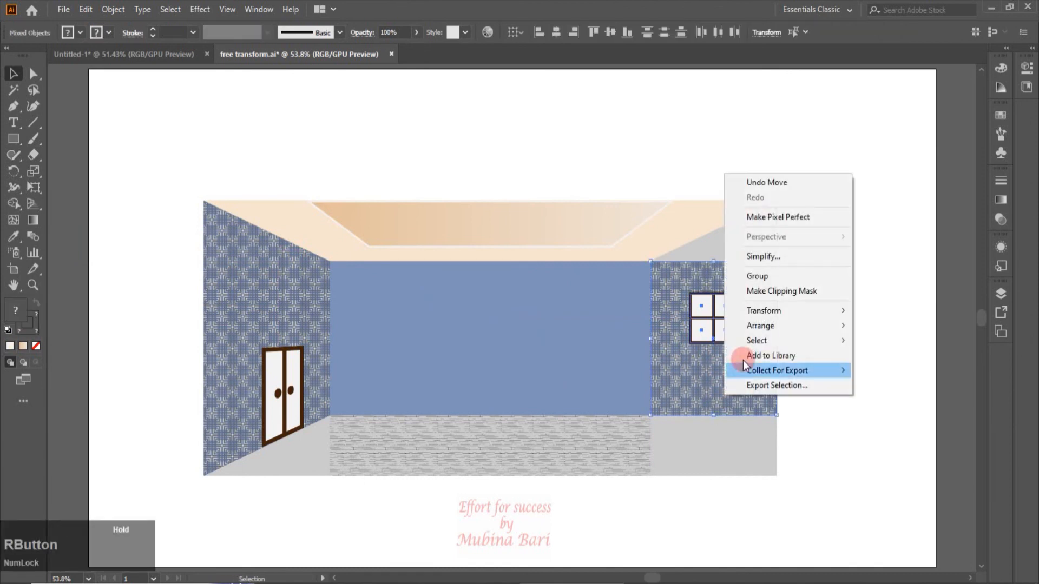
click(758, 275)
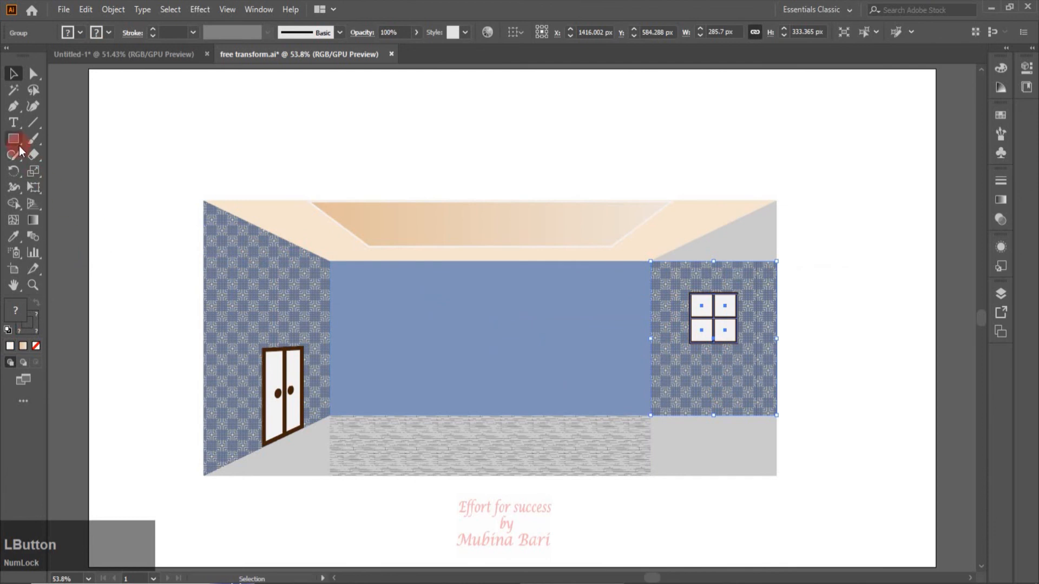
- Use Perspective Distort to lengthen the right wall group's outer edge to about 596 px, reaching the gray rectangle's right corners
click(34, 186)
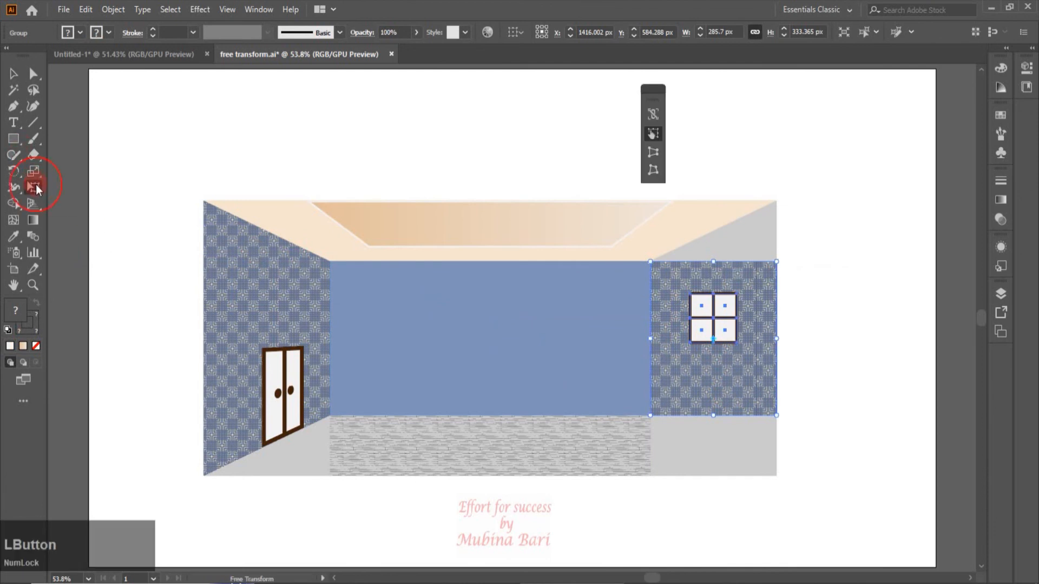
click(653, 154)
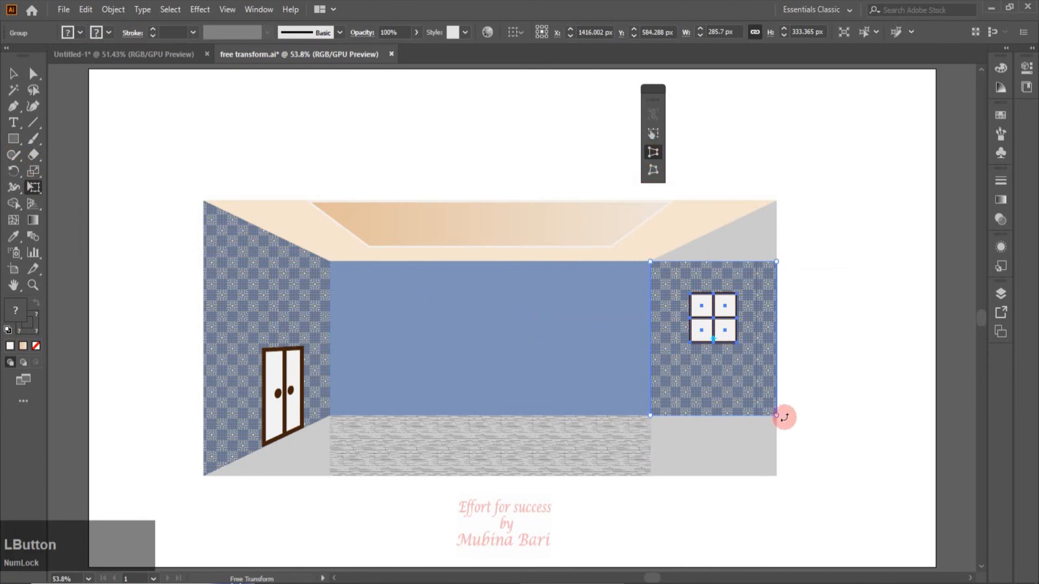
drag(777, 417, 759, 476)
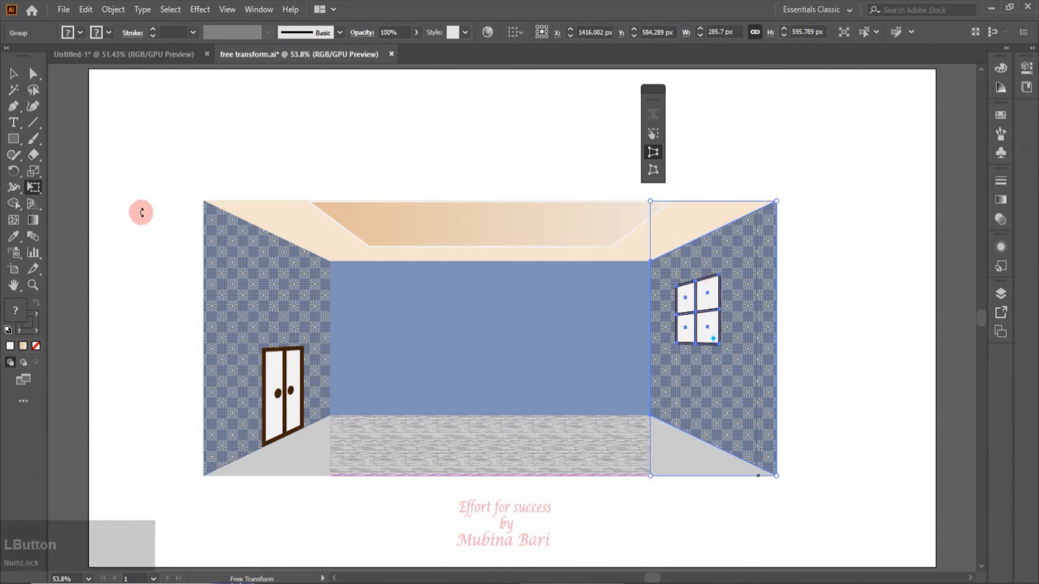
click(14, 73)
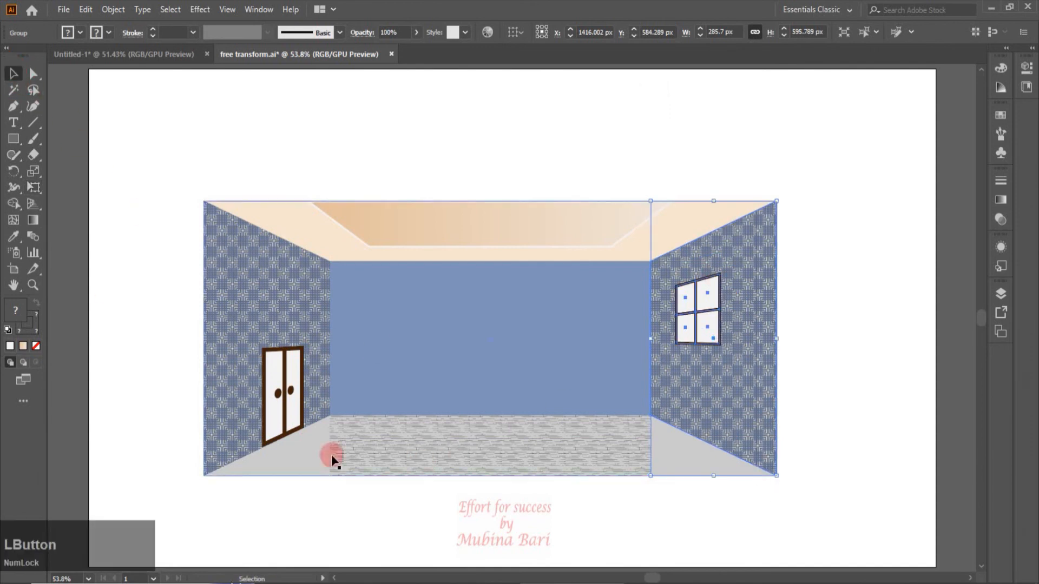
- Use Perspective Distort on the textured floor rectangle to widen its bottom edge to the outer lower corners of both side walls
click(465, 473)
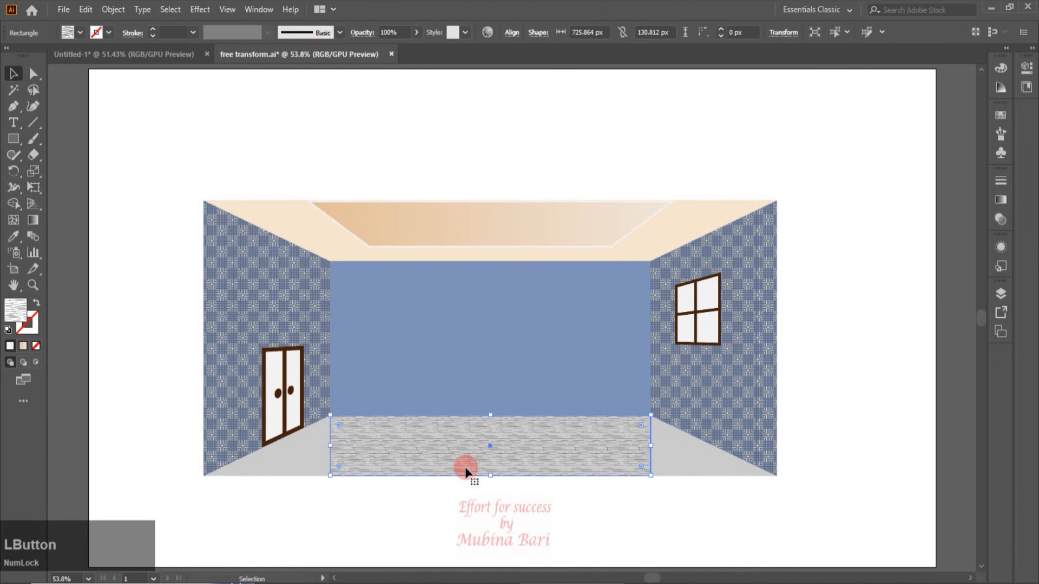
click(33, 187)
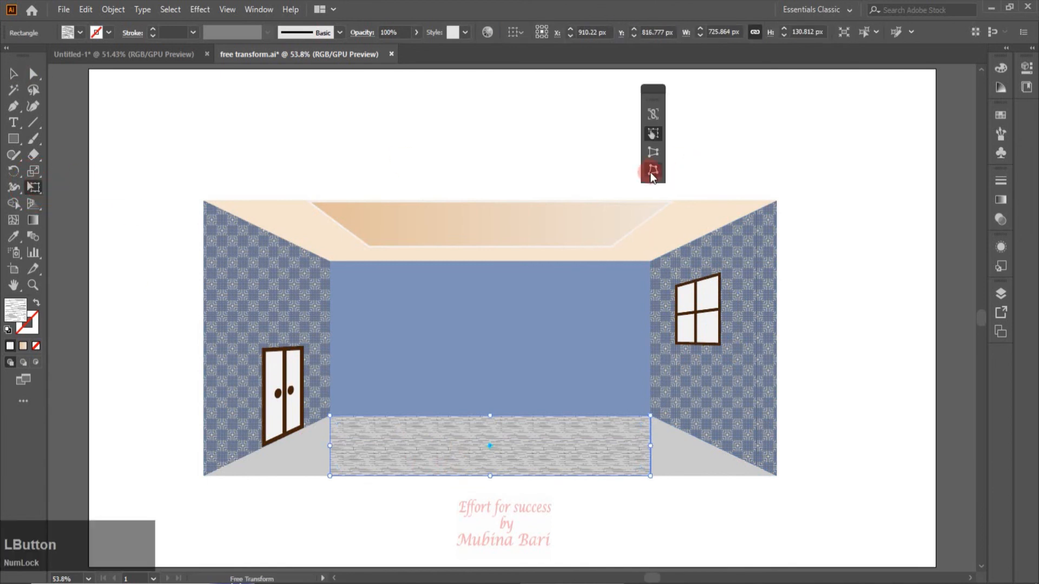
click(653, 152)
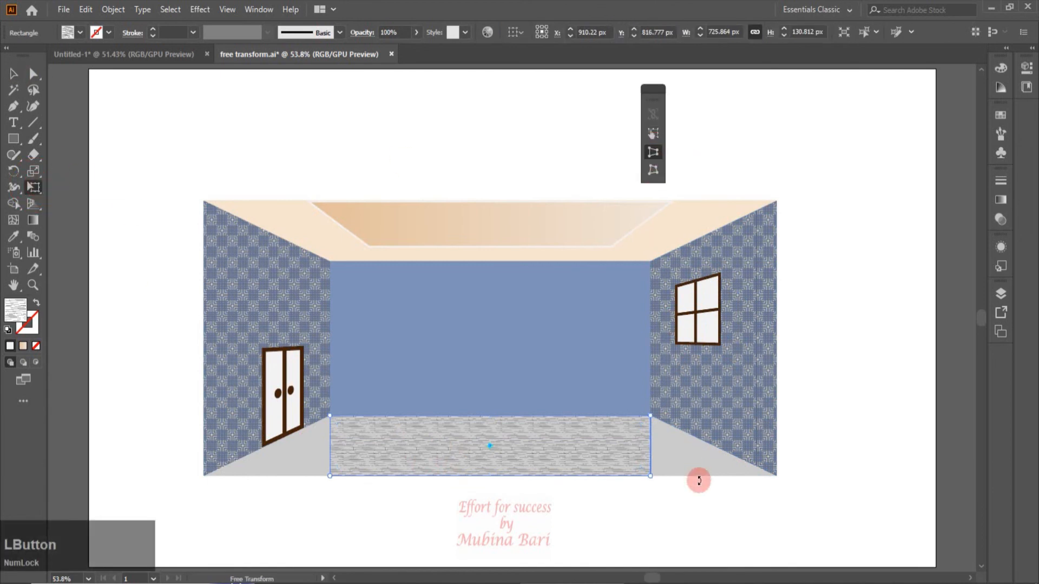
drag(650, 476, 777, 476)
click(14, 73)
click(99, 144)
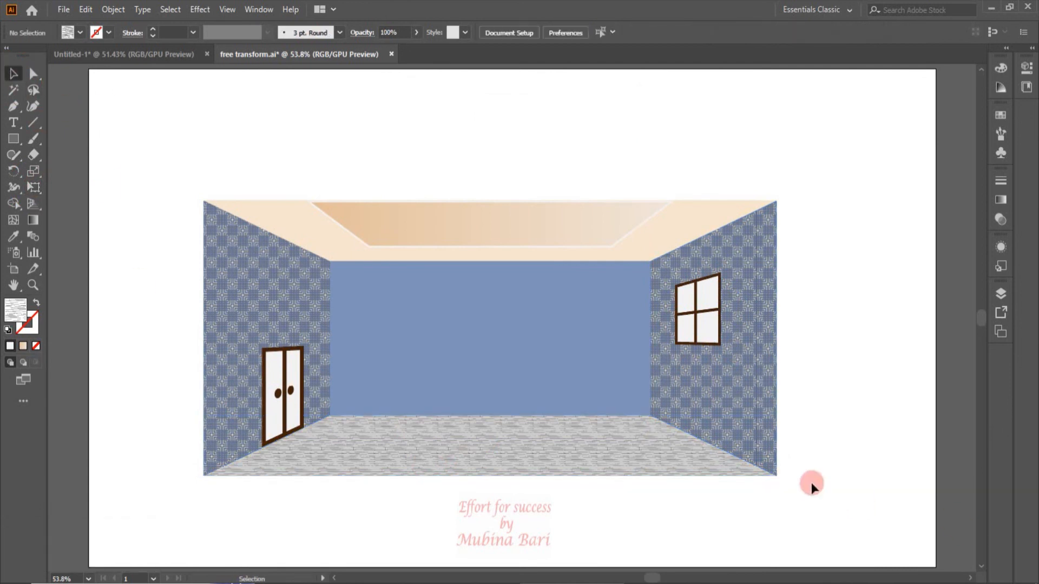
- Draw a rectangle about 511 by 44 px along the blue back wall's top edge, starting at its upper-left corner
click(17, 142)
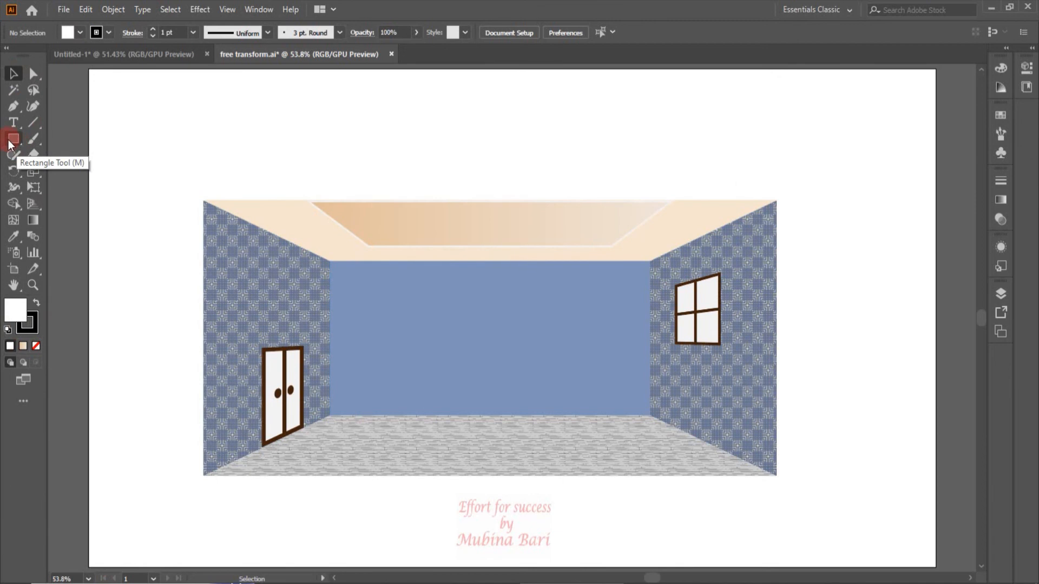
click(8, 140)
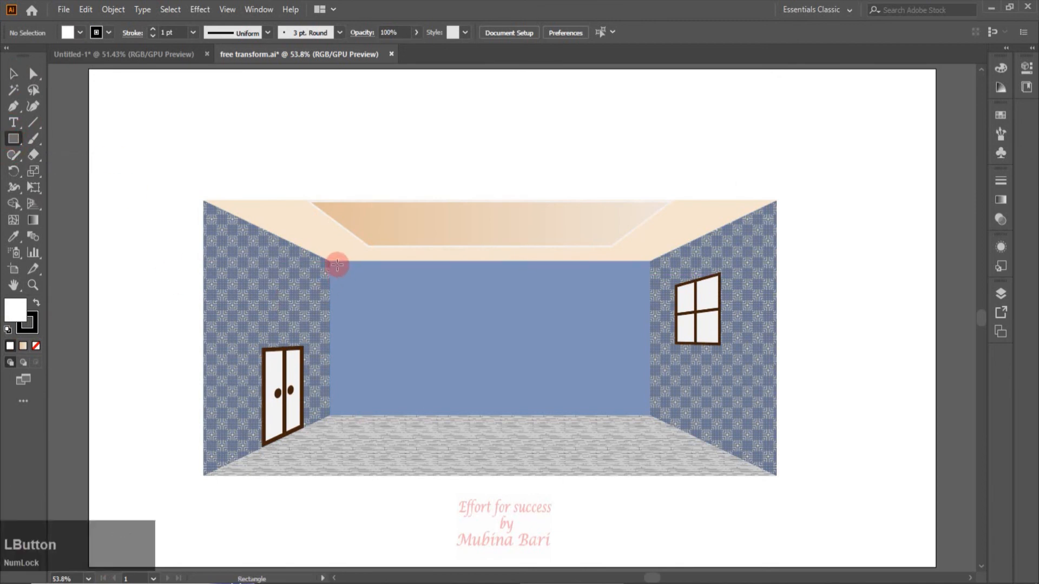
drag(330, 264, 552, 281)
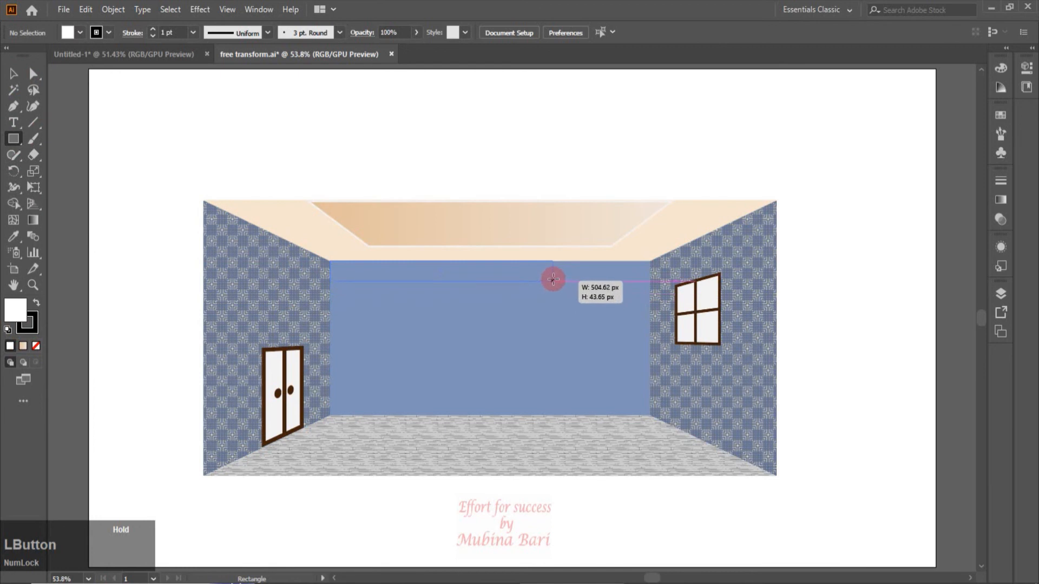
drag(553, 278, 555, 280)
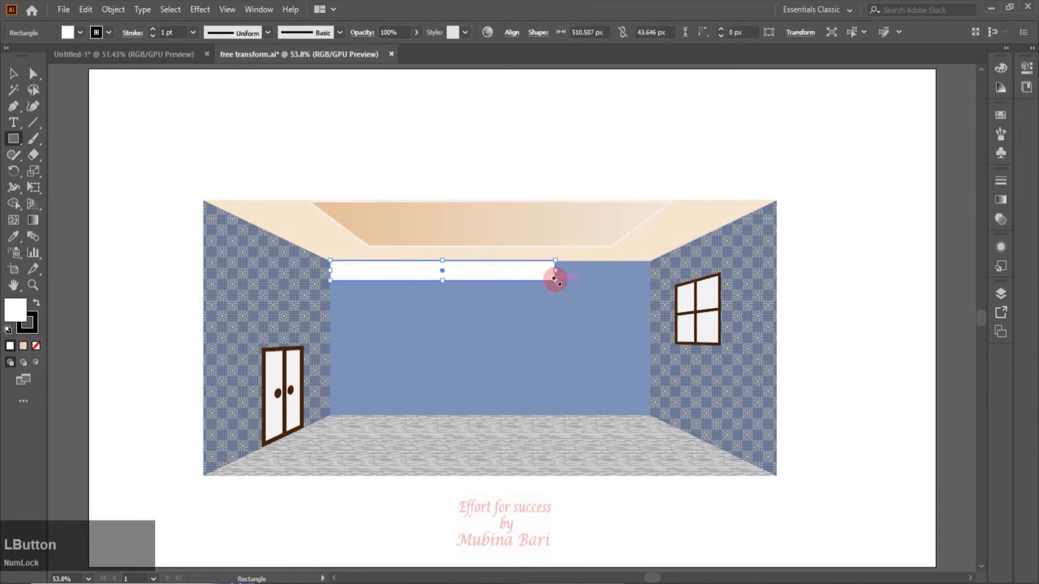
- Give the new back-wall rectangle a dark brown fill and no stroke
click(80, 32)
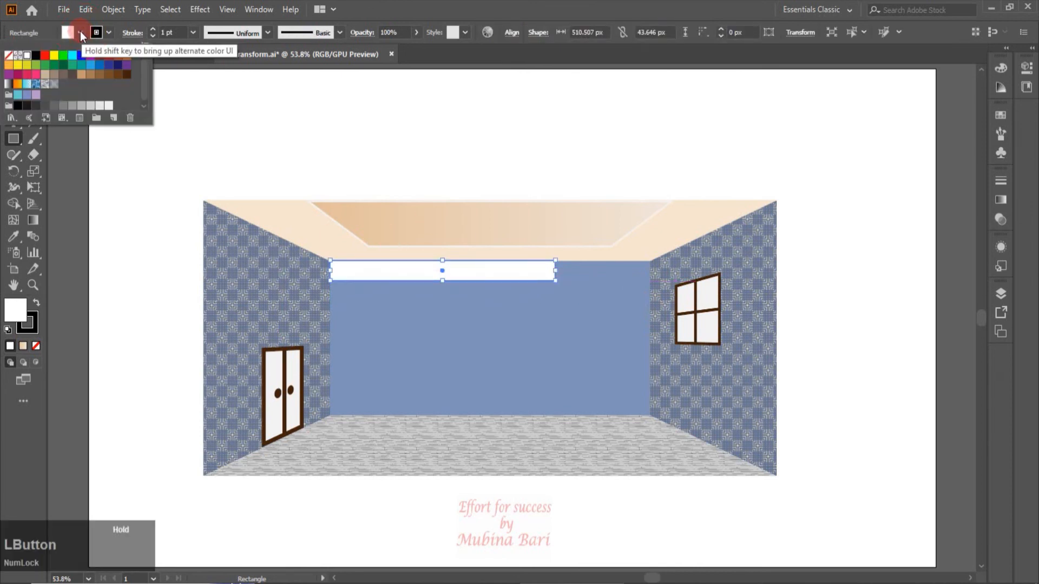
click(128, 76)
click(109, 34)
click(108, 34)
click(9, 56)
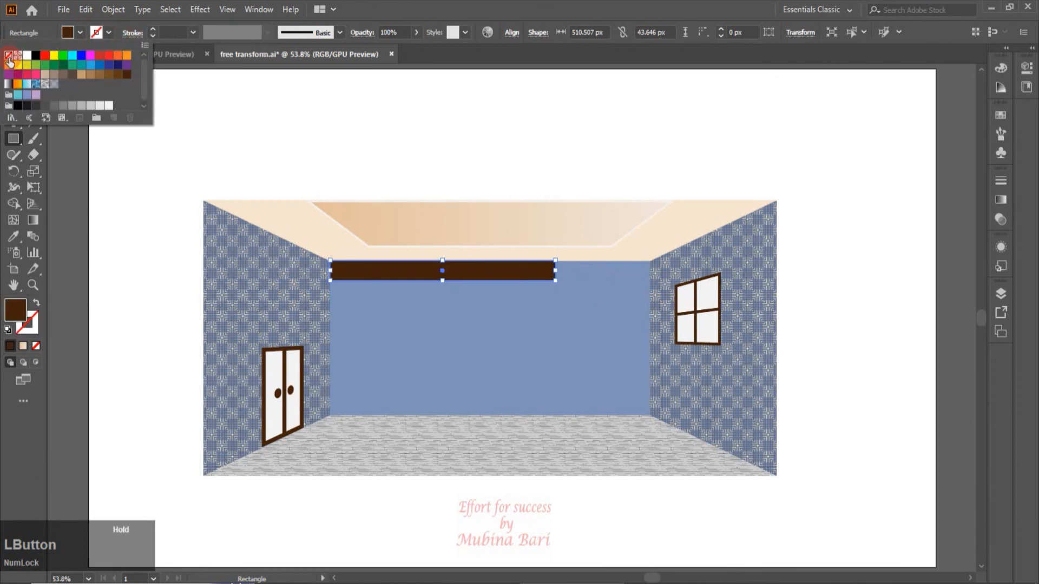
click(76, 170)
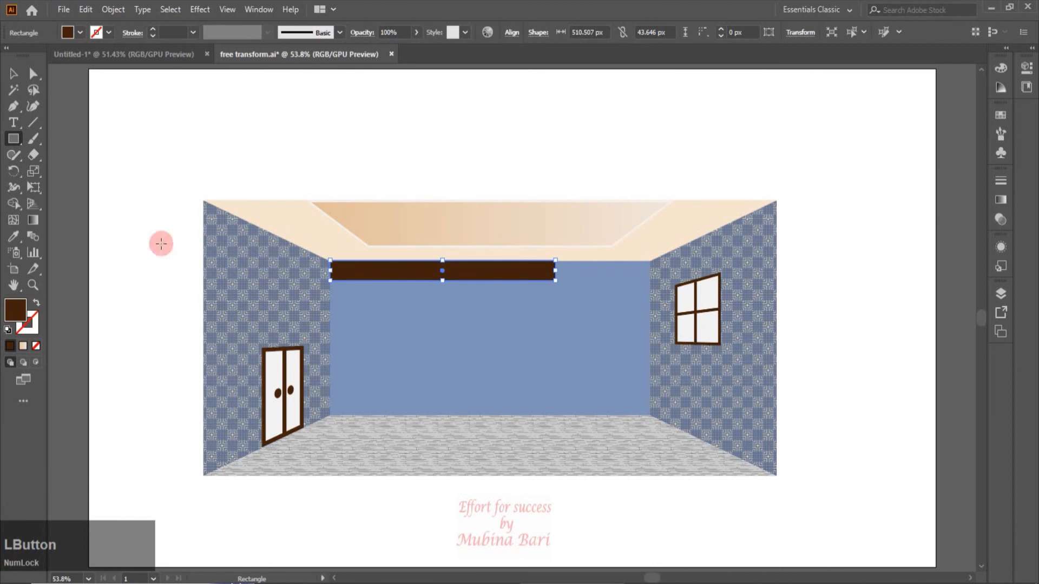
- Recolor the back-wall strip with the cream color sampled from the ceiling panel using the Eyedropper
click(31, 285)
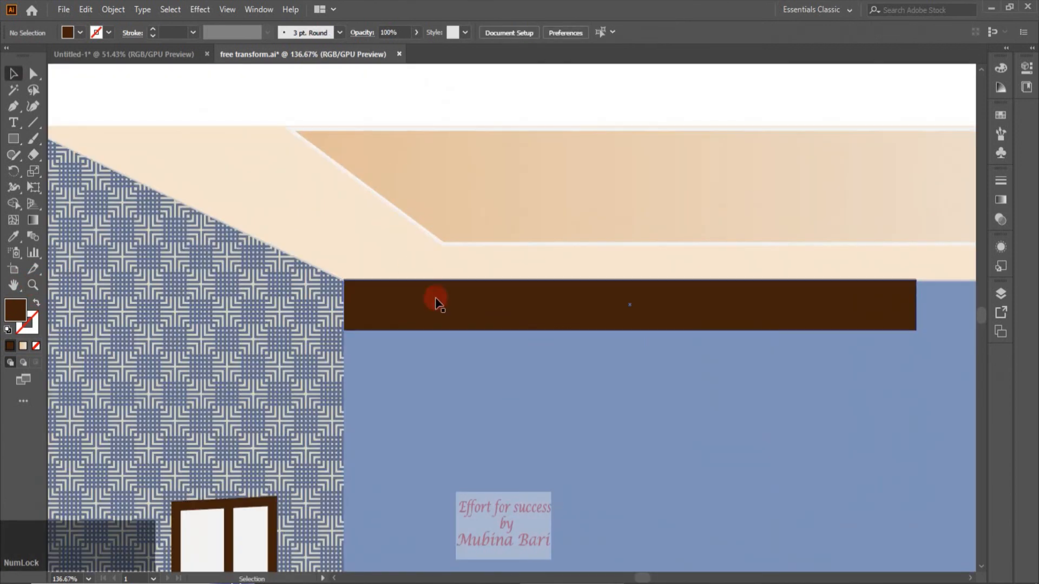
click(440, 314)
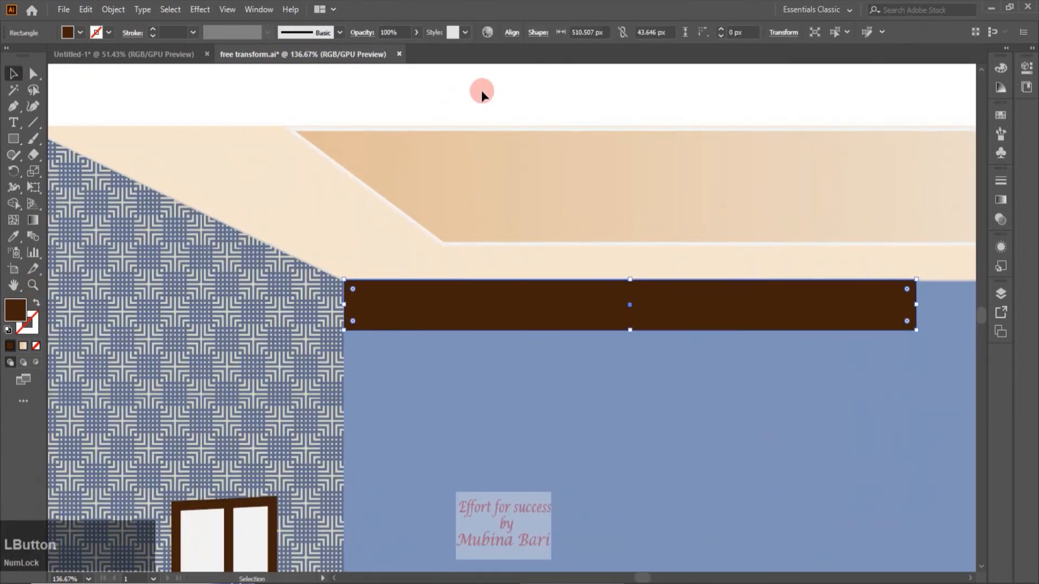
key(ctrl)
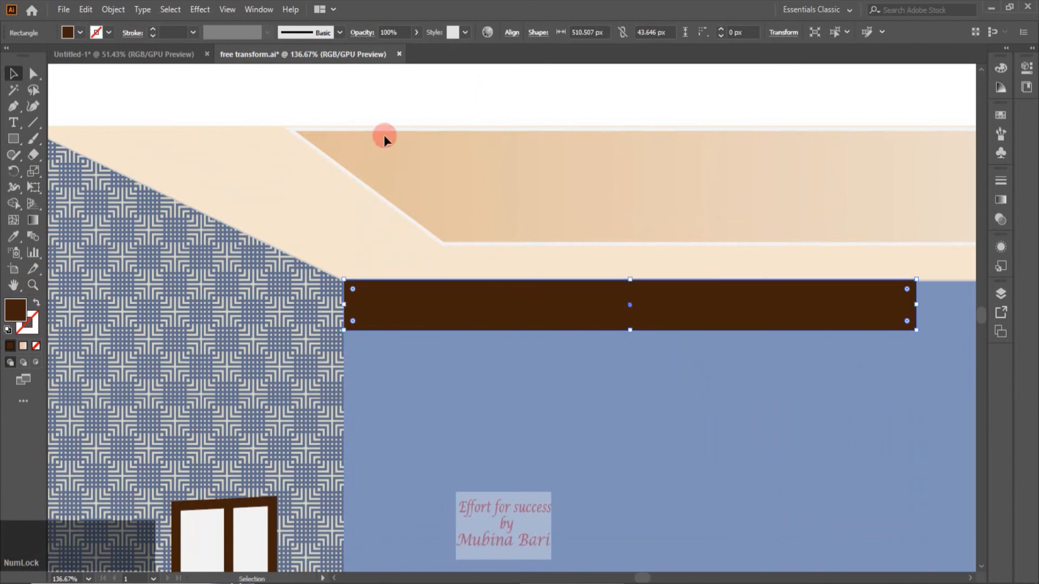
key(z)
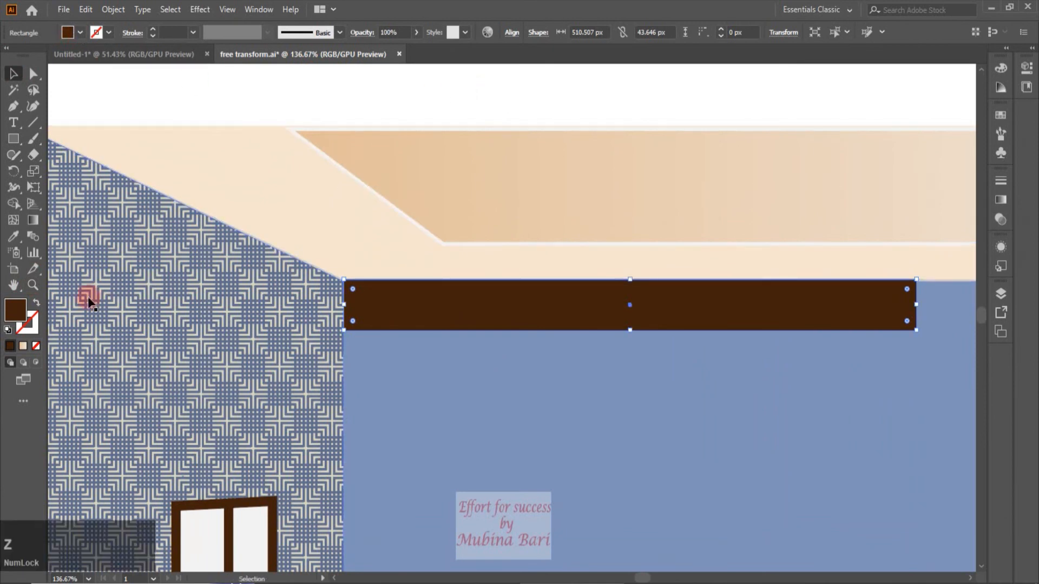
click(13, 239)
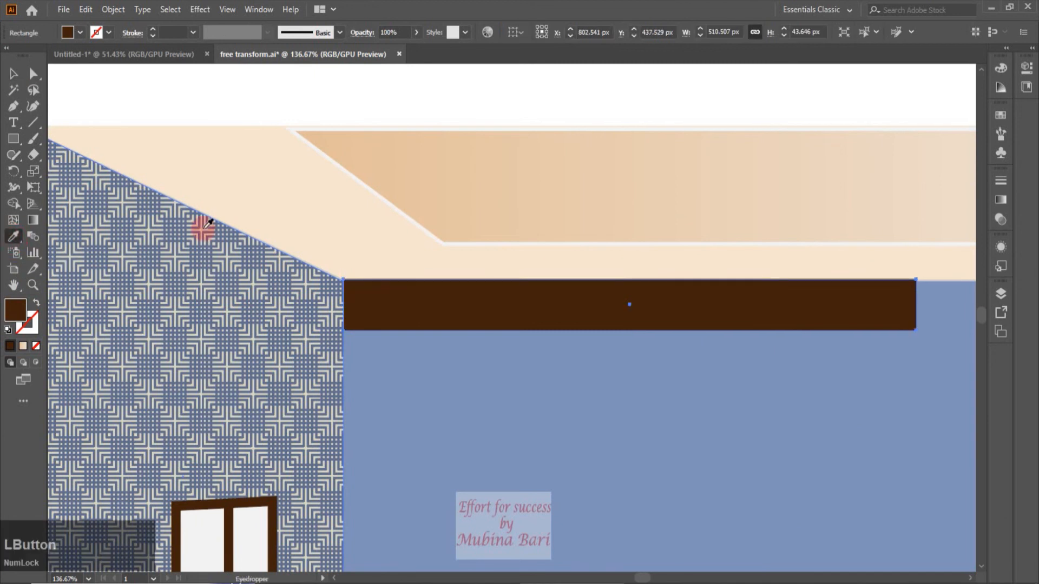
click(303, 204)
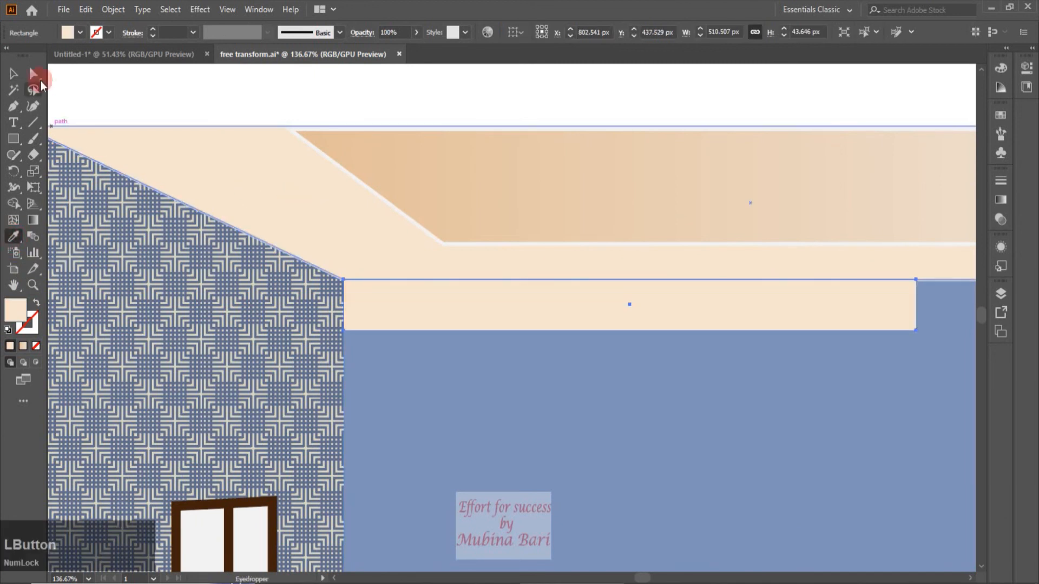
- Shrink the cream strip symmetrically about its centre to about 11 px high, leaving it over the dark brown strip
click(13, 74)
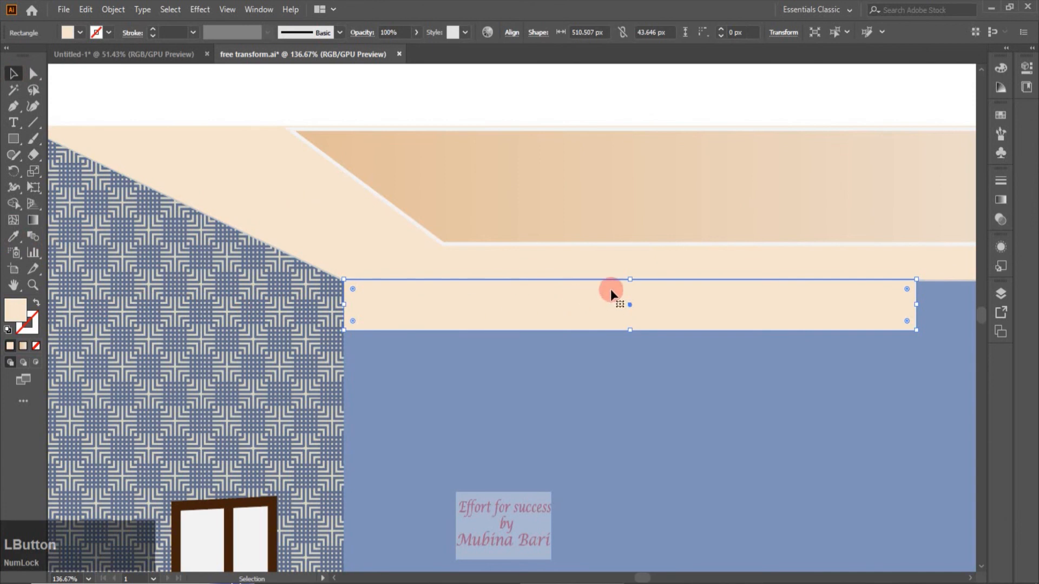
drag(630, 278, 629, 311)
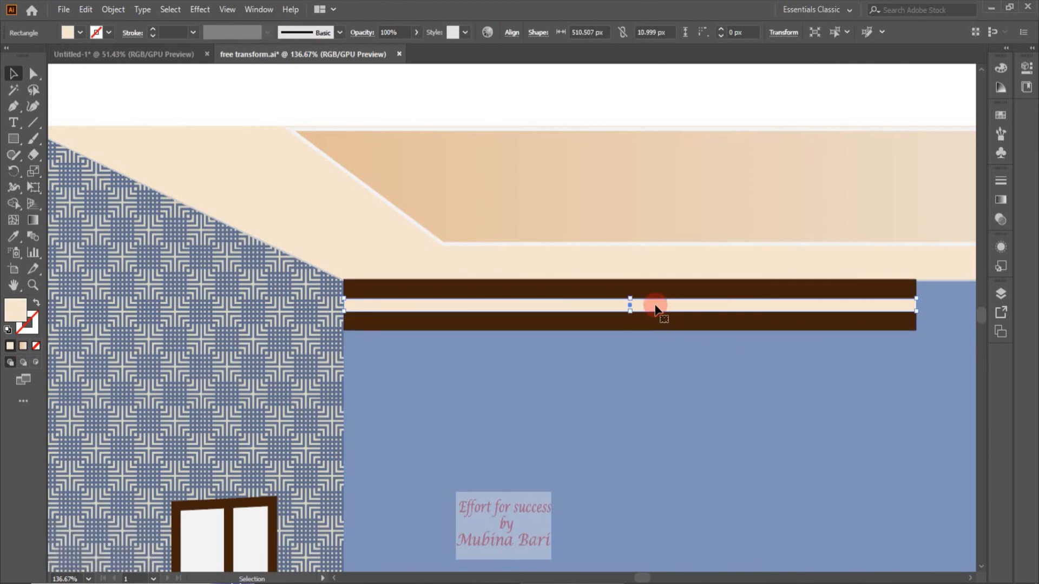
drag(657, 310, 655, 309)
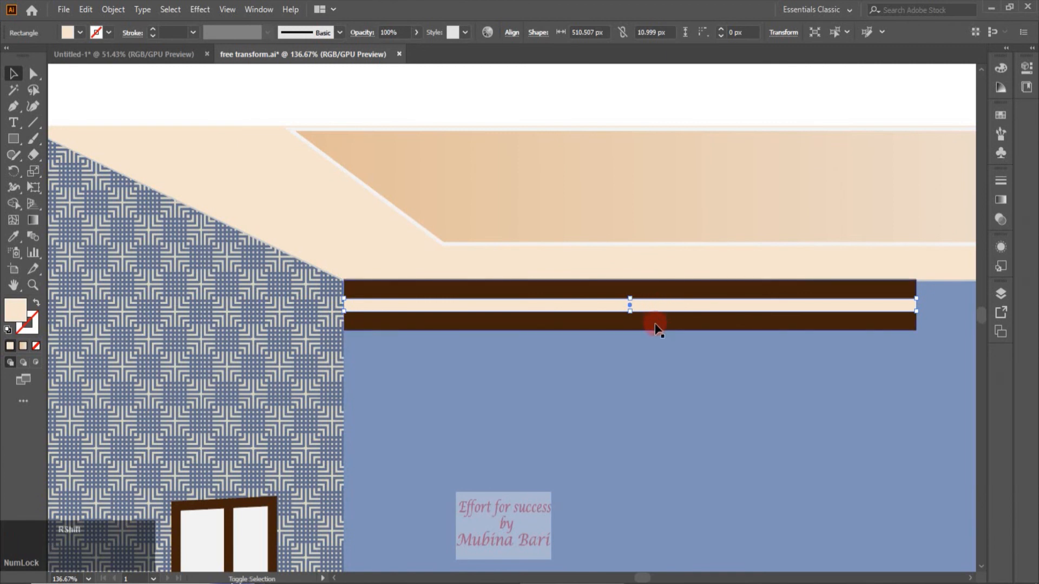
- Group the cream and brown strips and stretch the group sideways to the outer edges of both side walls
shift+click(655, 324)
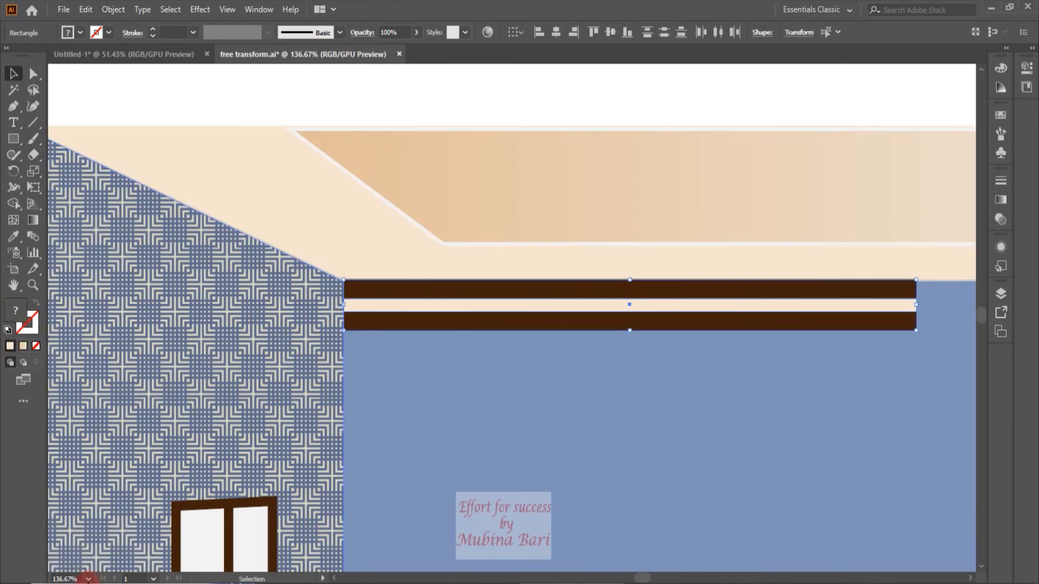
click(88, 579)
click(91, 566)
drag(555, 270, 777, 272)
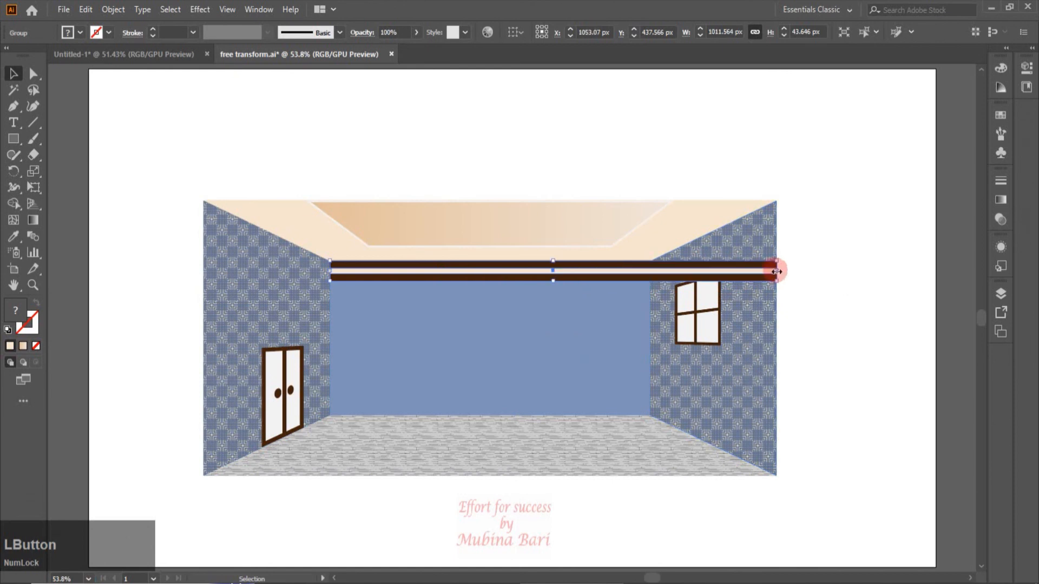
drag(330, 274, 204, 264)
- Ungroup the stretched trim so the cream and brown strips can be edited separately
key(z)
drag(742, 182, 797, 313)
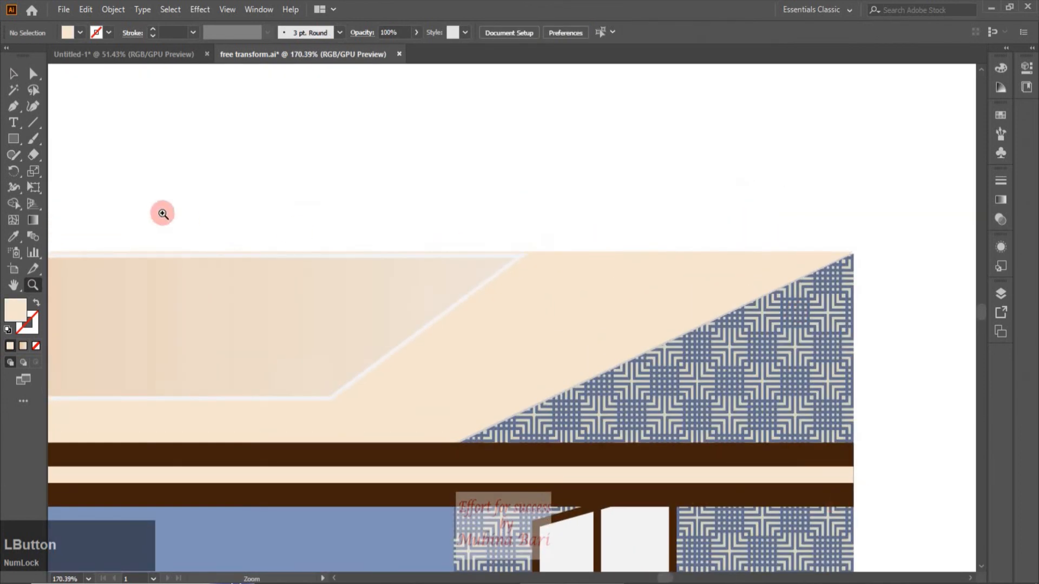
key(v)
click(443, 524)
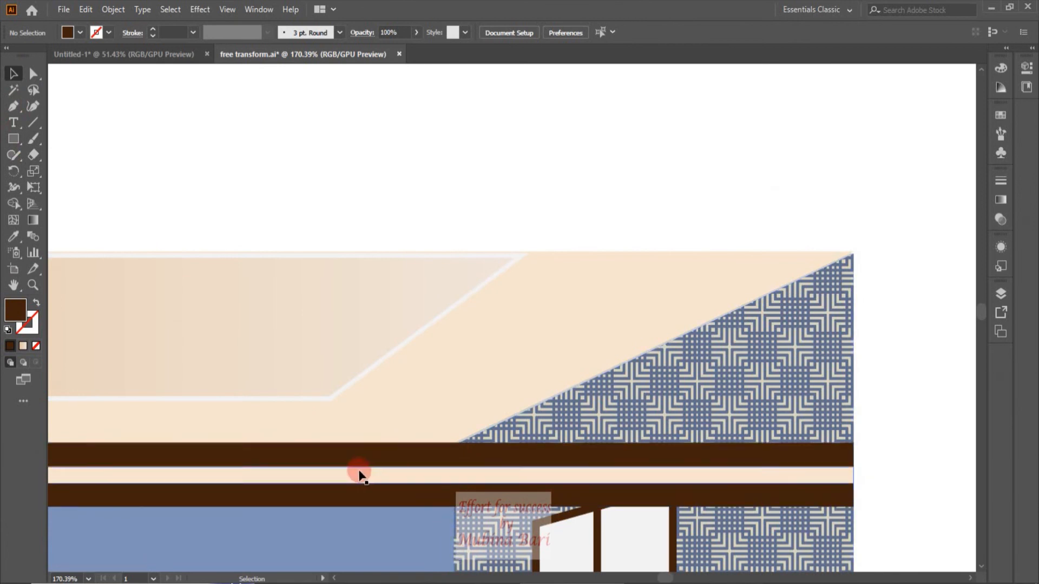
click(426, 483)
click(200, 123)
- Add anchor points with the Pen tool on both long edges of the cream strip where the back wall meets the right wall
click(33, 74)
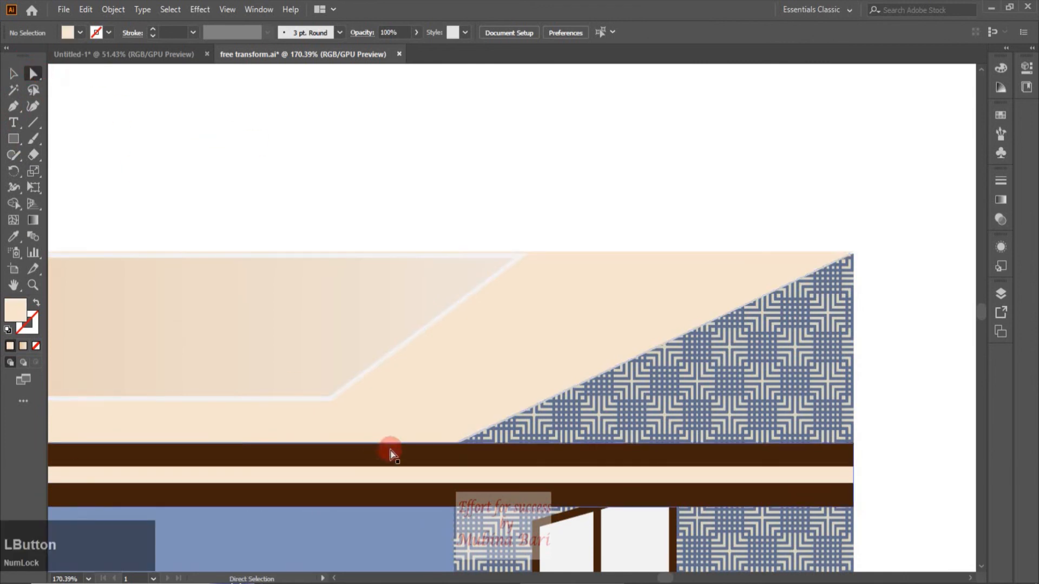
click(447, 475)
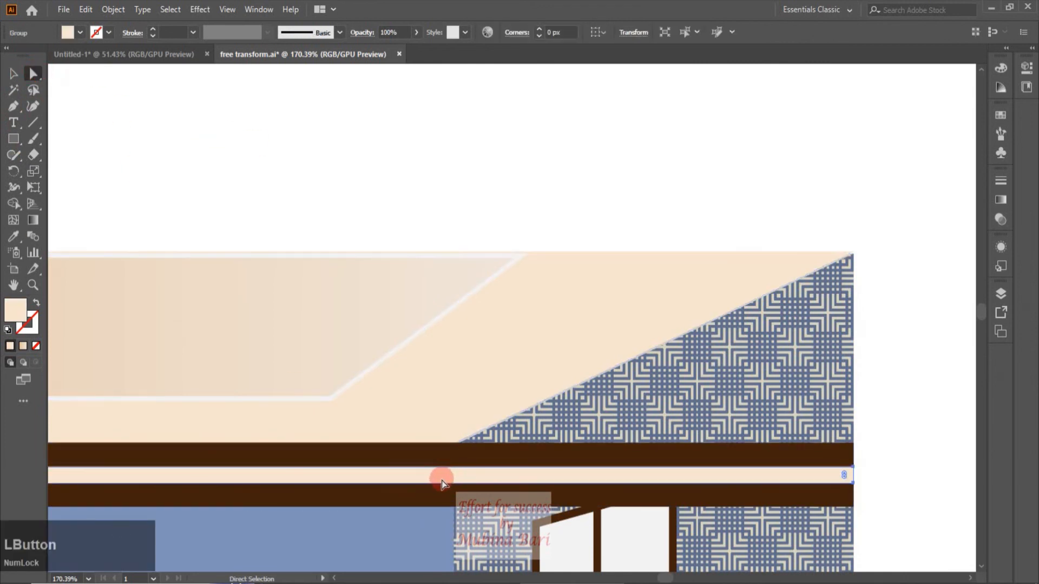
click(14, 106)
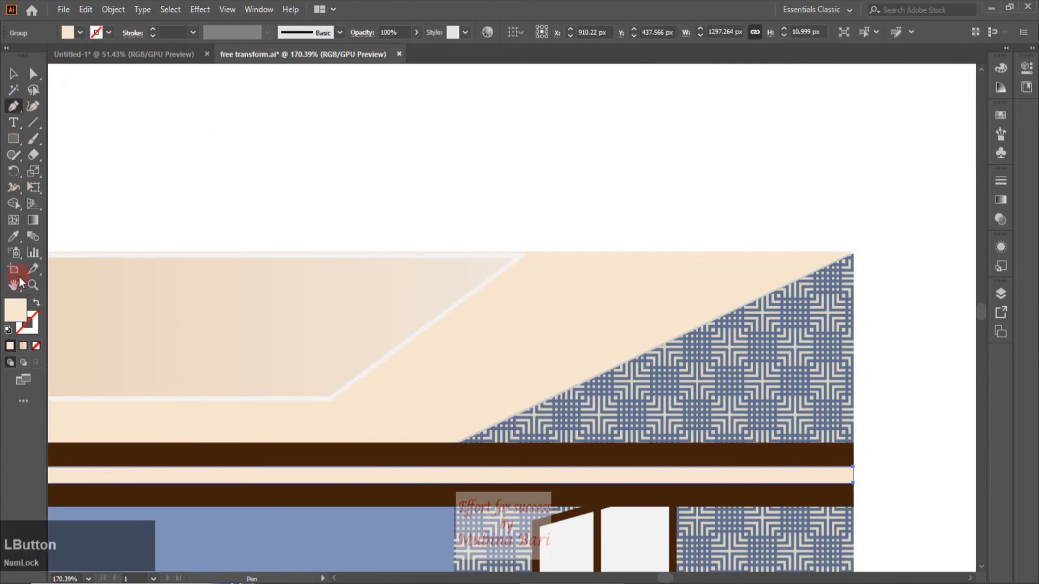
click(455, 467)
click(453, 483)
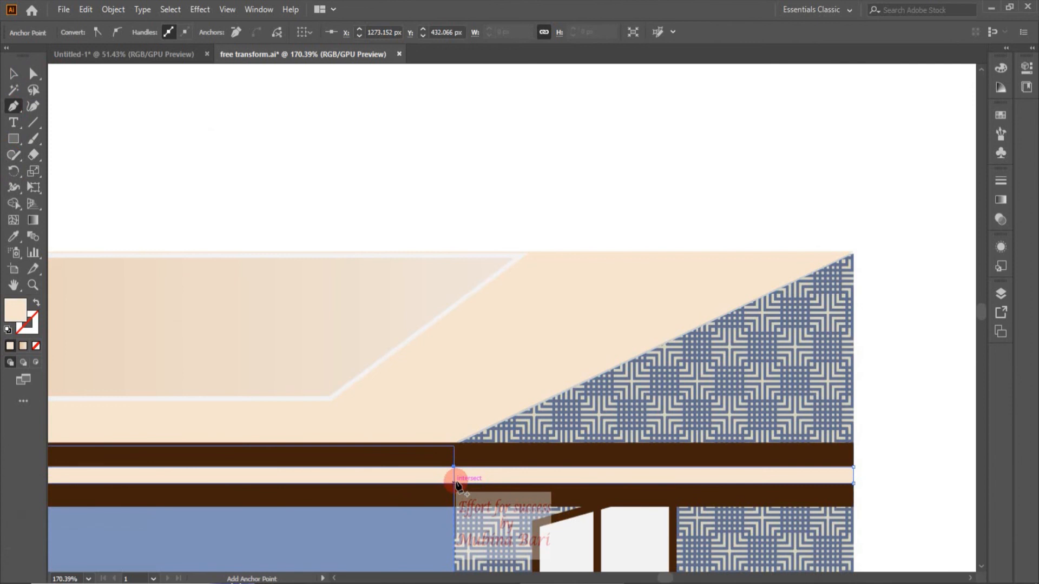
click(455, 484)
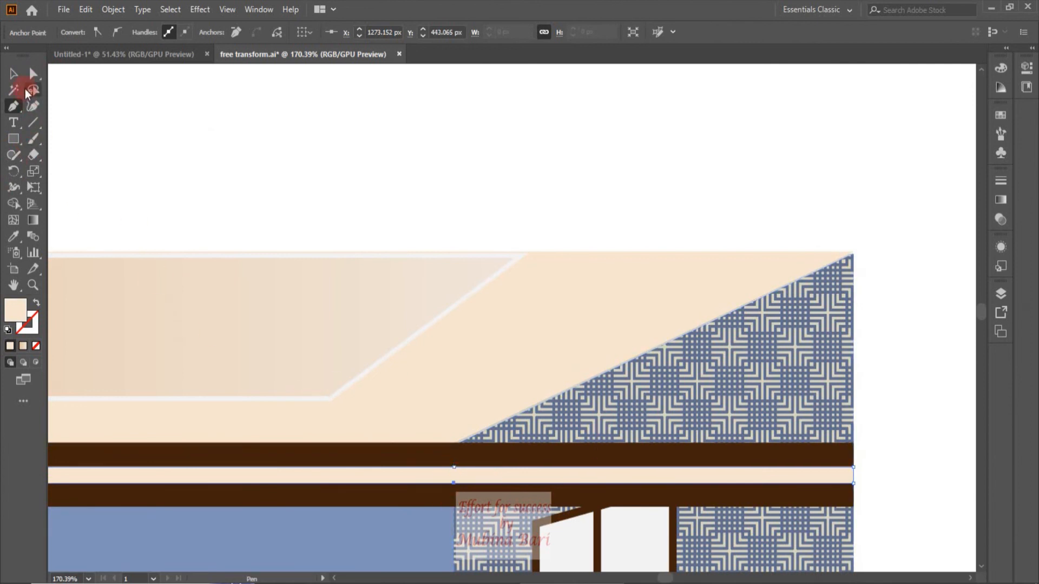
click(11, 75)
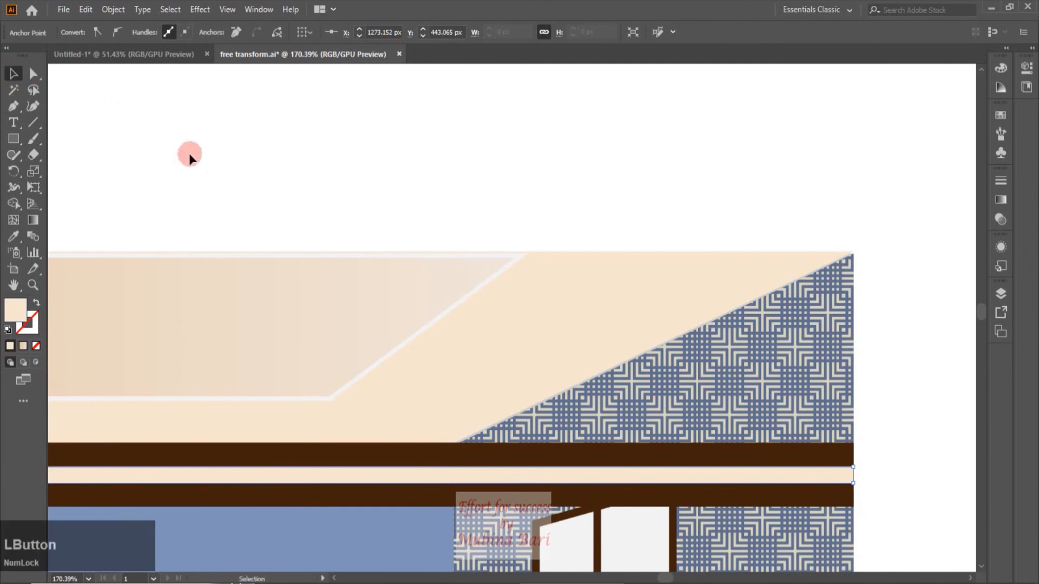
click(193, 155)
- Add anchor points on the upper and lower edges of the brown strip at the corner of the back and right walls
click(34, 79)
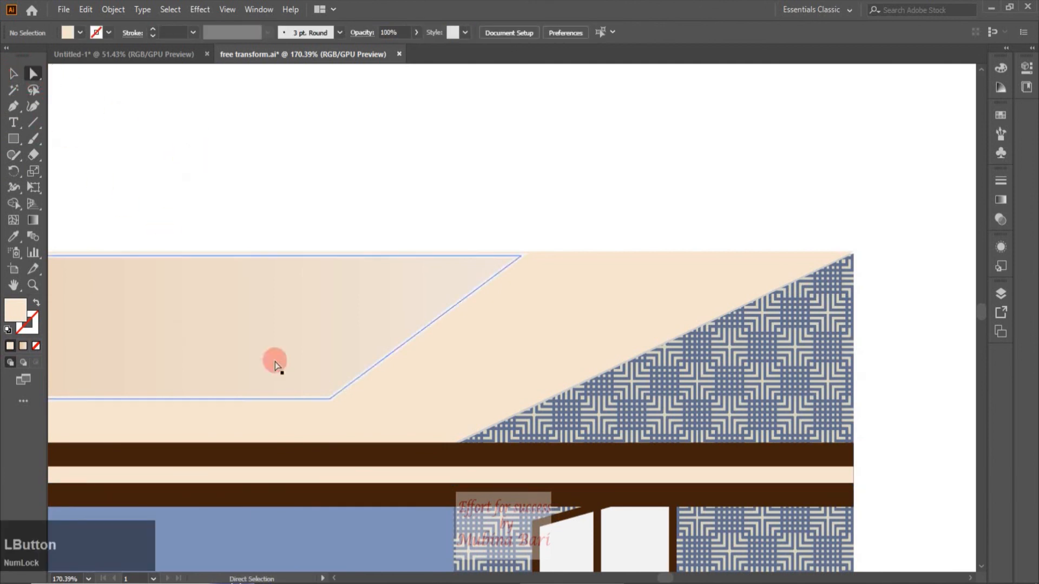
click(398, 505)
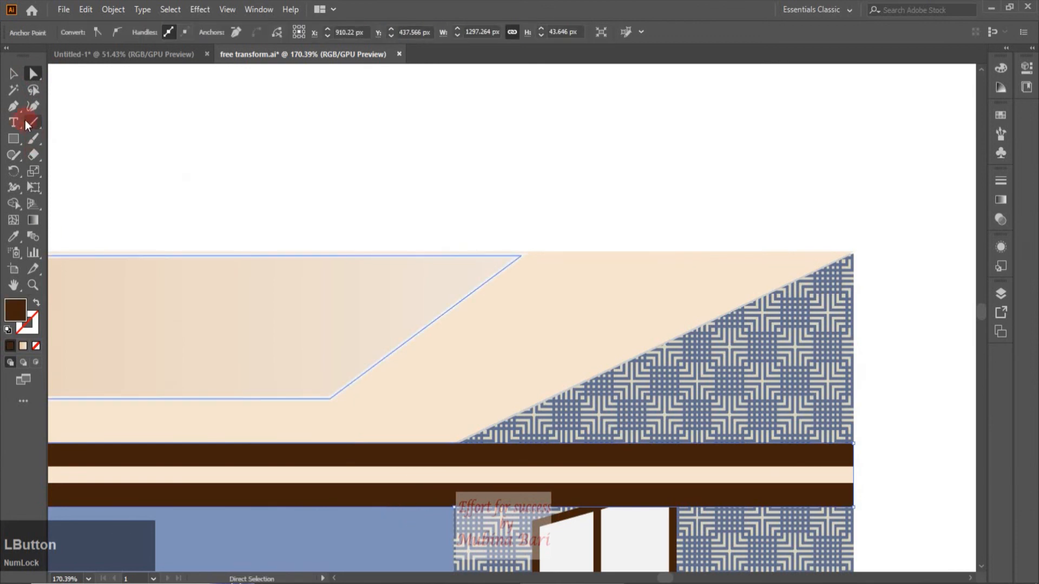
click(10, 109)
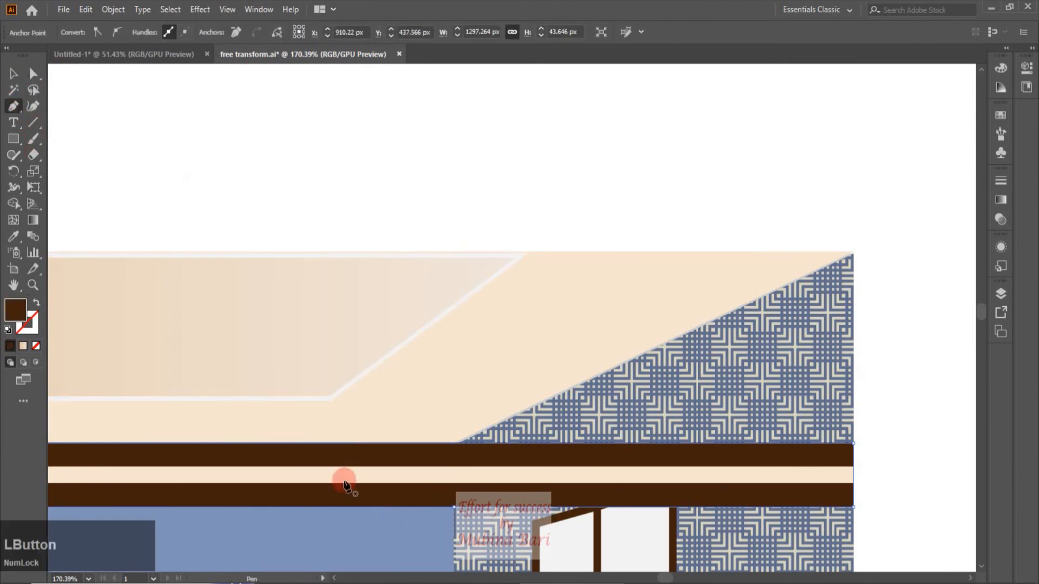
click(455, 507)
click(453, 514)
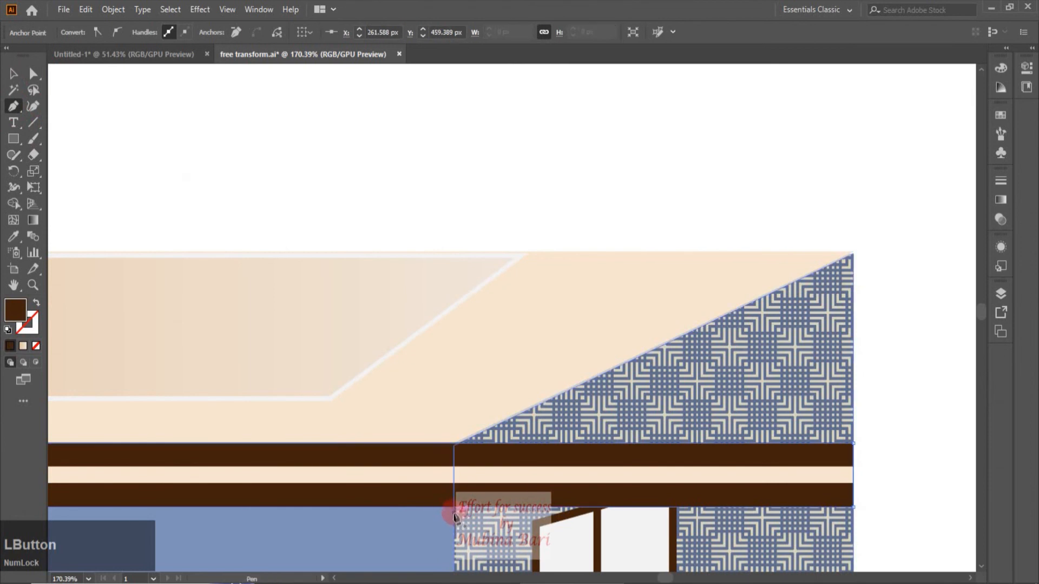
click(455, 445)
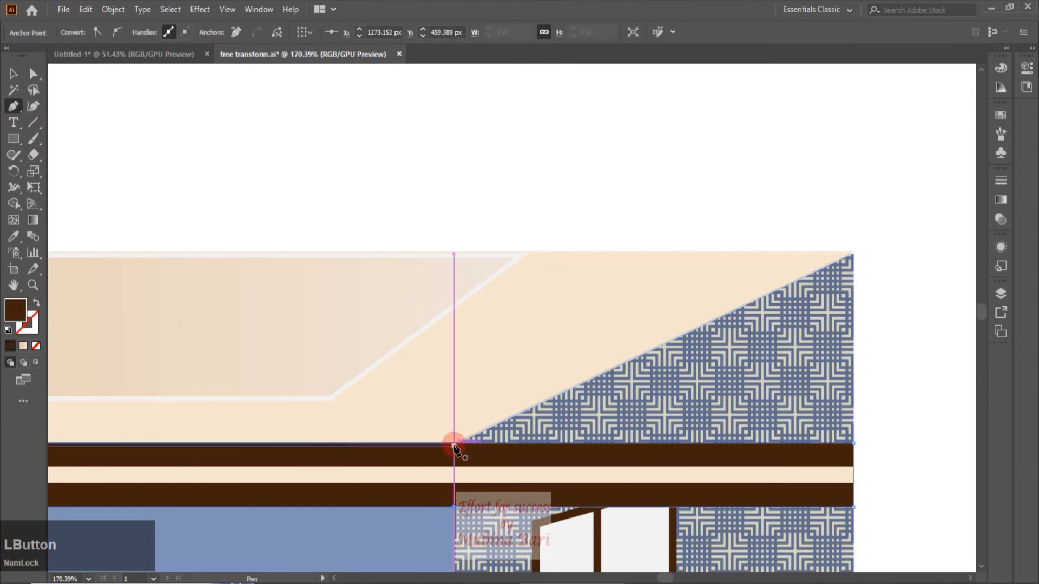
click(179, 399)
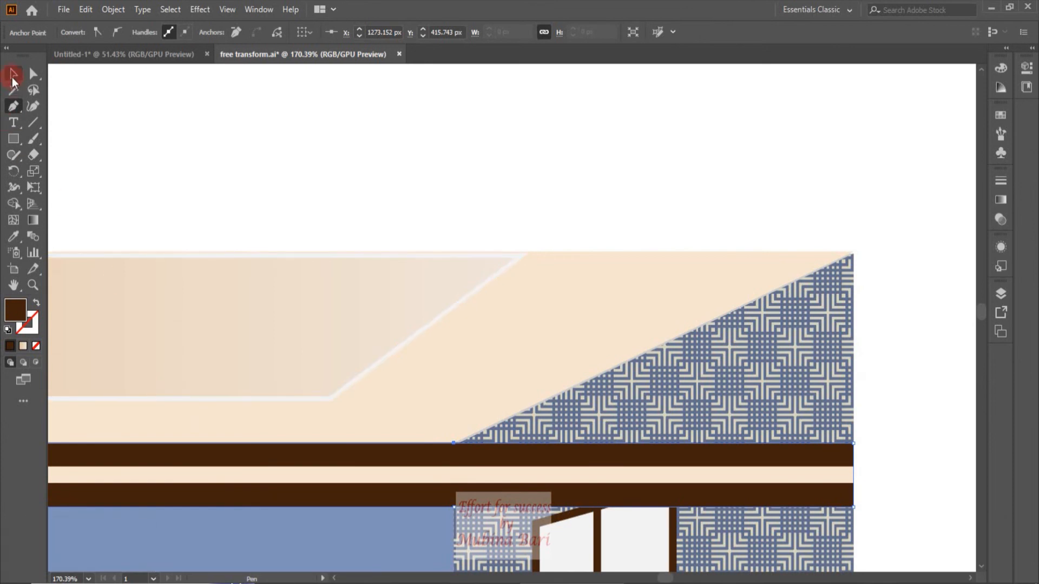
- Select the cream and brown strips together and group them
click(13, 79)
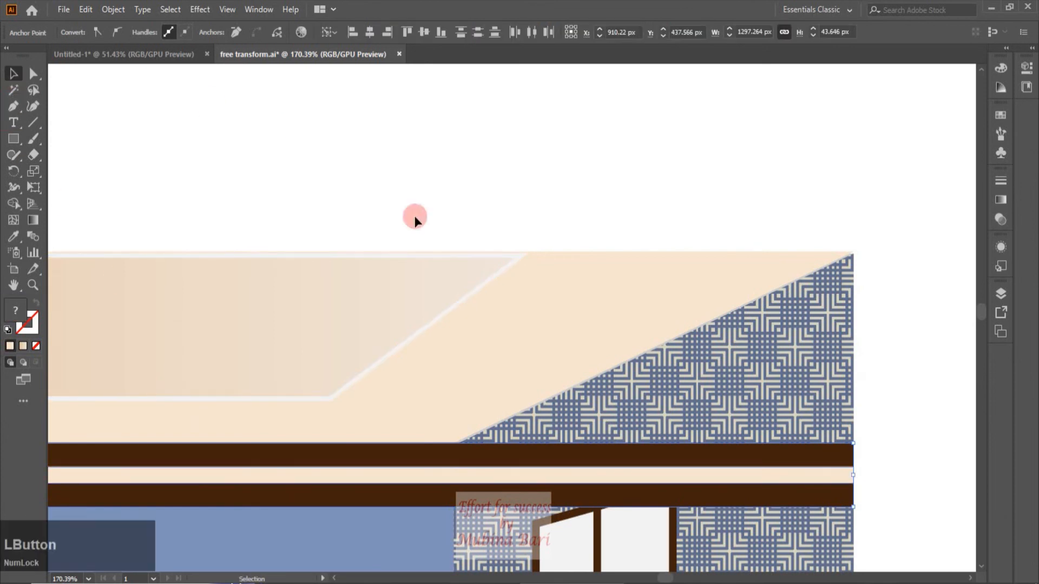
click(760, 477)
shift+click(763, 458)
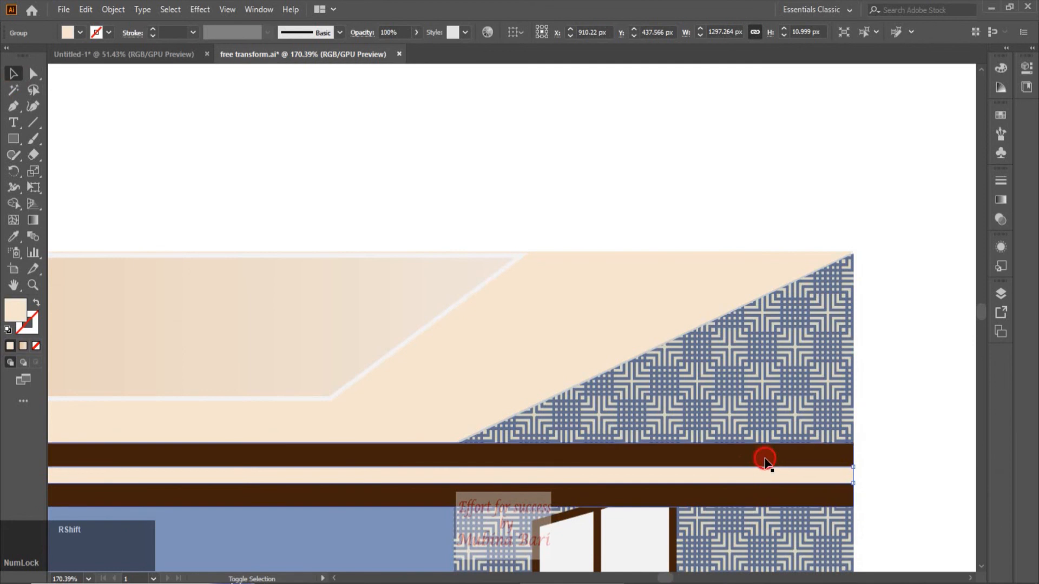
right_click(763, 457)
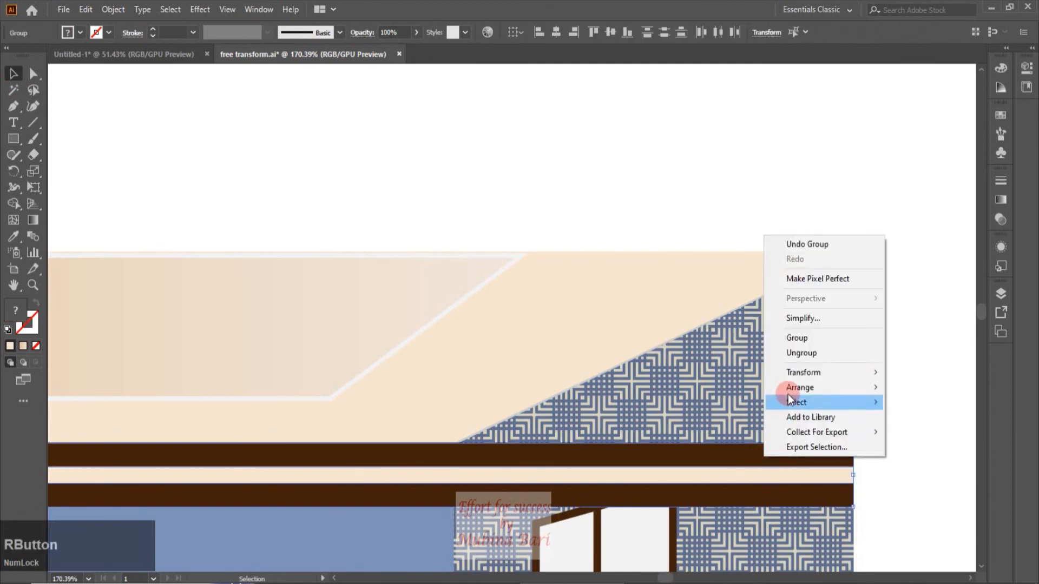
click(785, 340)
click(596, 388)
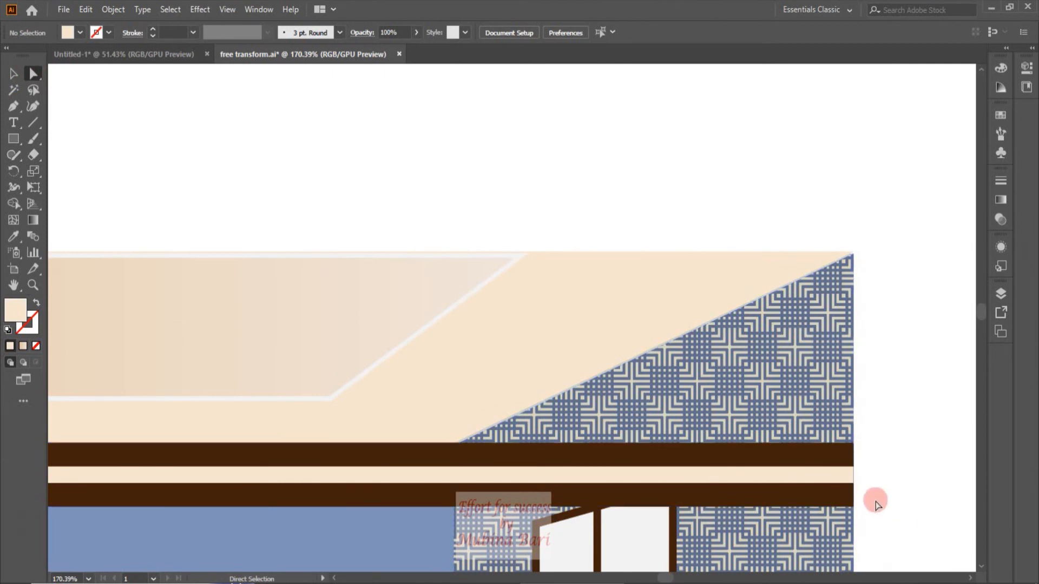
- Move the right end anchor points of both strips up together so the trim meets the ceiling's outer right corner
click(853, 485)
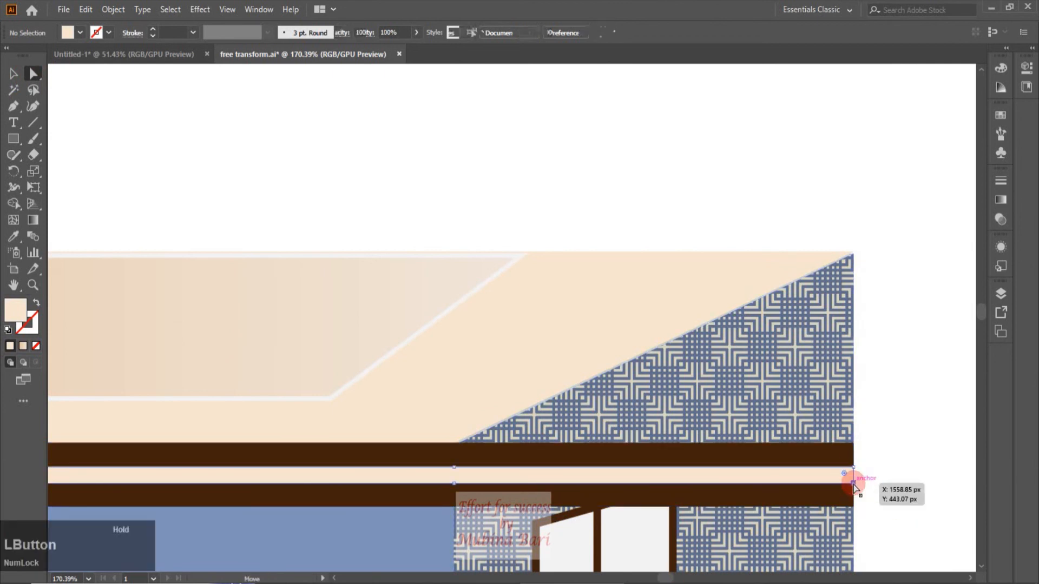
drag(853, 483, 853, 470)
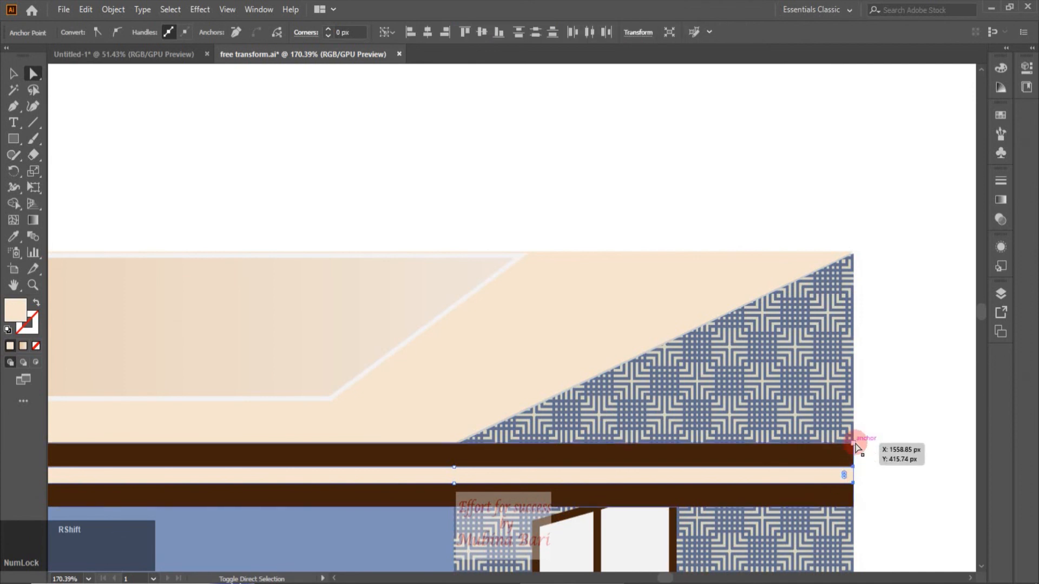
shift+click(854, 444)
shift+click(853, 507)
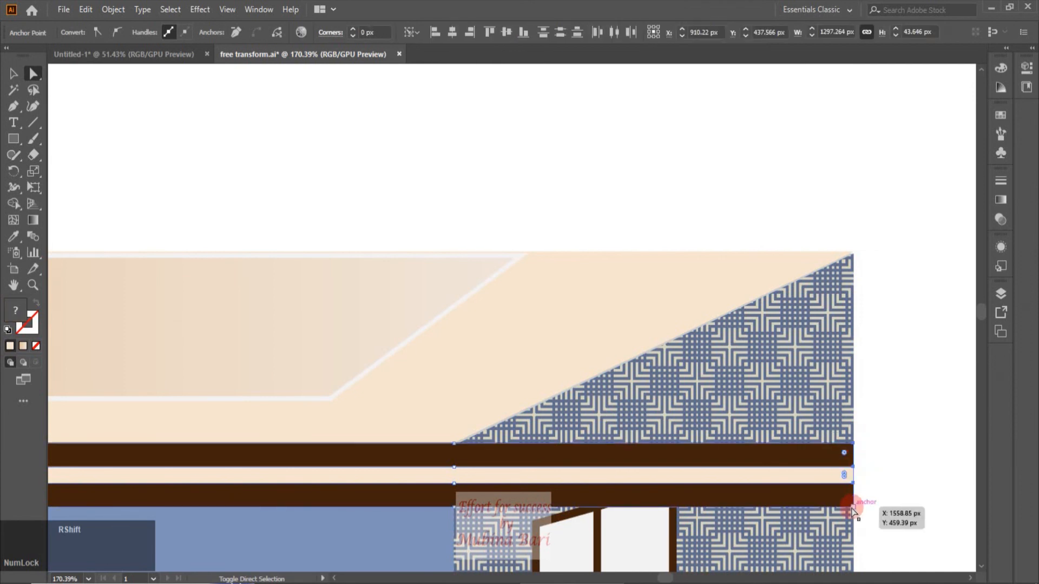
shift+click(853, 507)
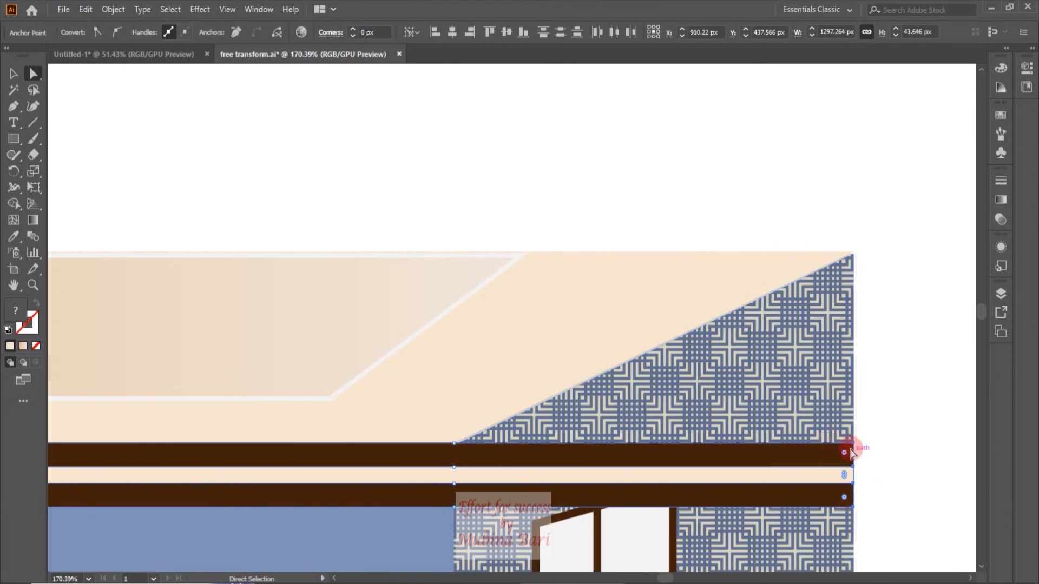
drag(851, 446, 851, 256)
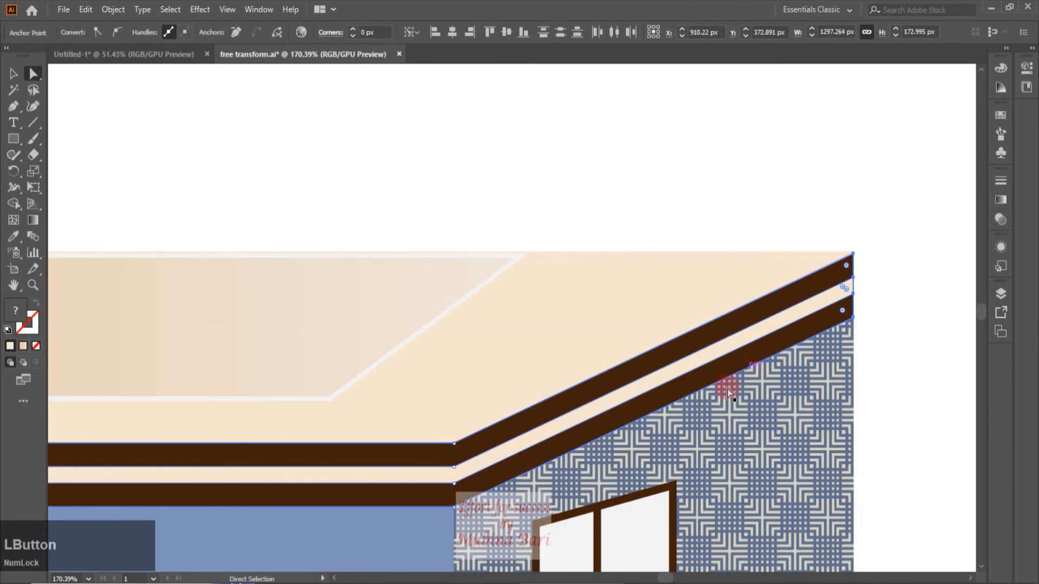
click(578, 385)
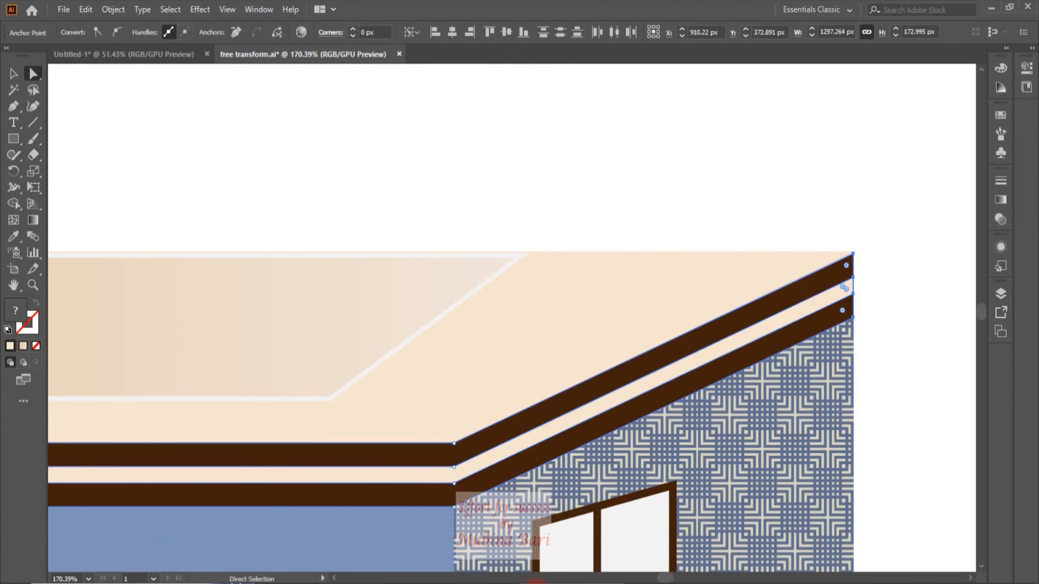
- Ungroup the trim strips before editing their left portion
click(13, 285)
drag(108, 465, 394, 457)
drag(128, 445, 612, 444)
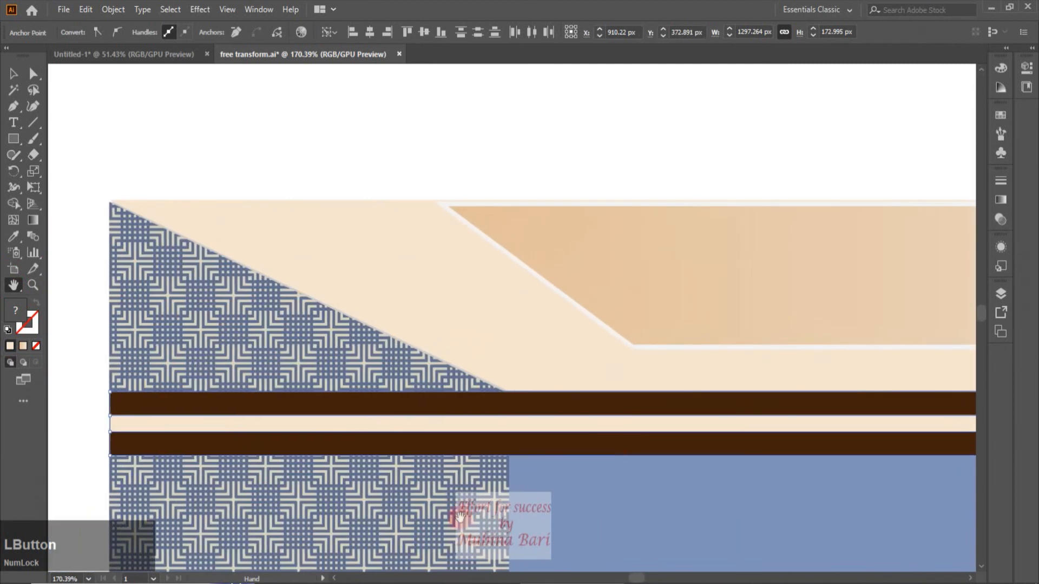
click(13, 76)
click(385, 422)
click(517, 389)
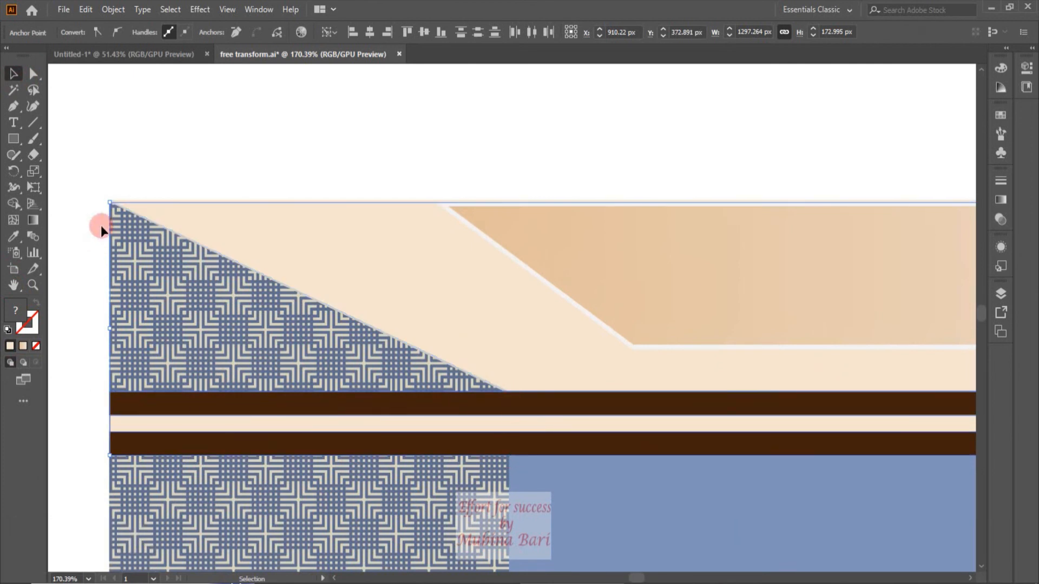
right_click(485, 445)
right_click(522, 418)
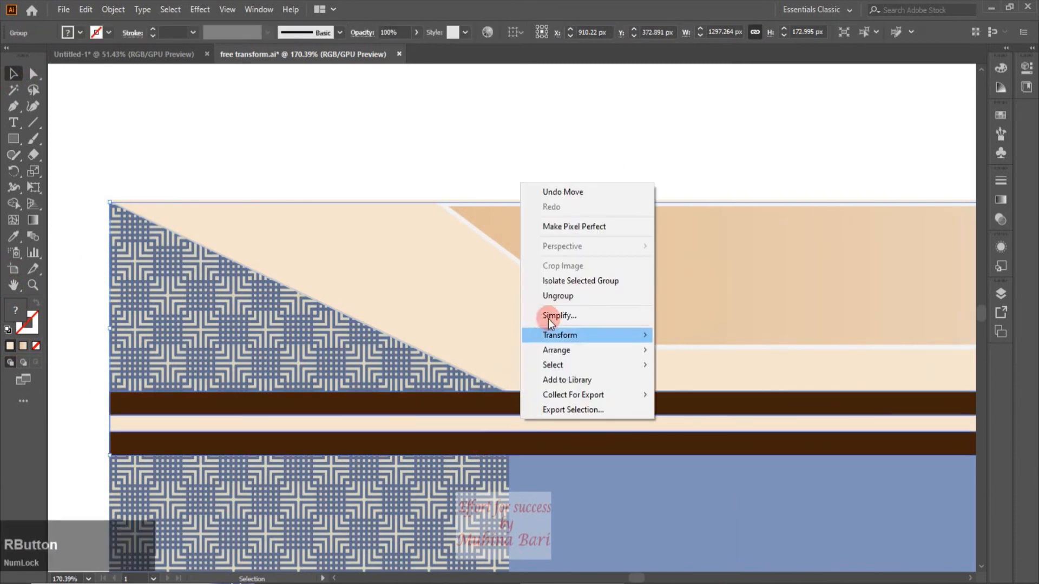
click(549, 301)
click(81, 255)
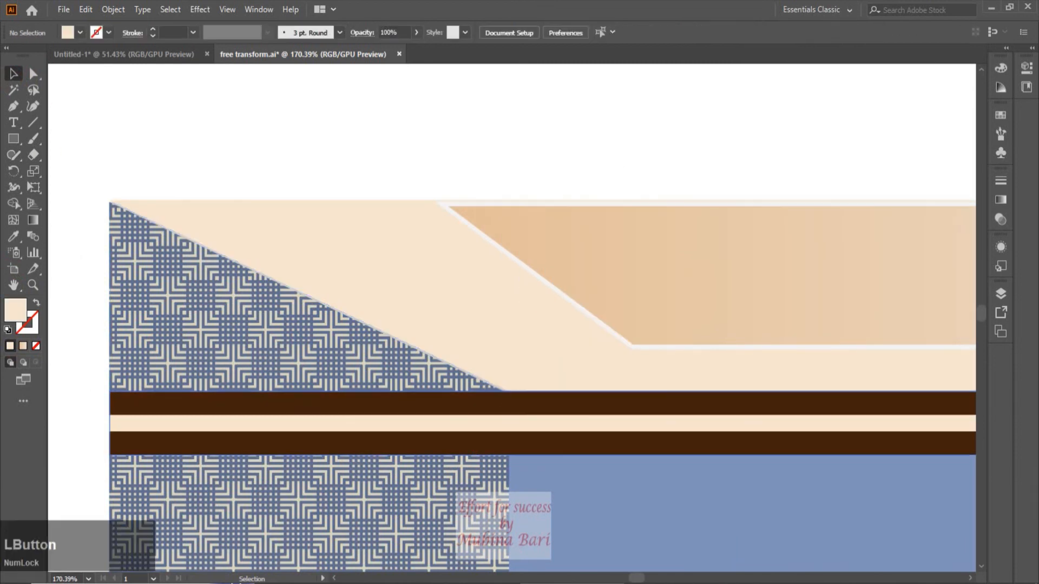
- Add anchor points on both long edges of the cream strip where the left wall meets the back wall
click(189, 424)
click(216, 421)
click(13, 106)
click(510, 418)
click(33, 73)
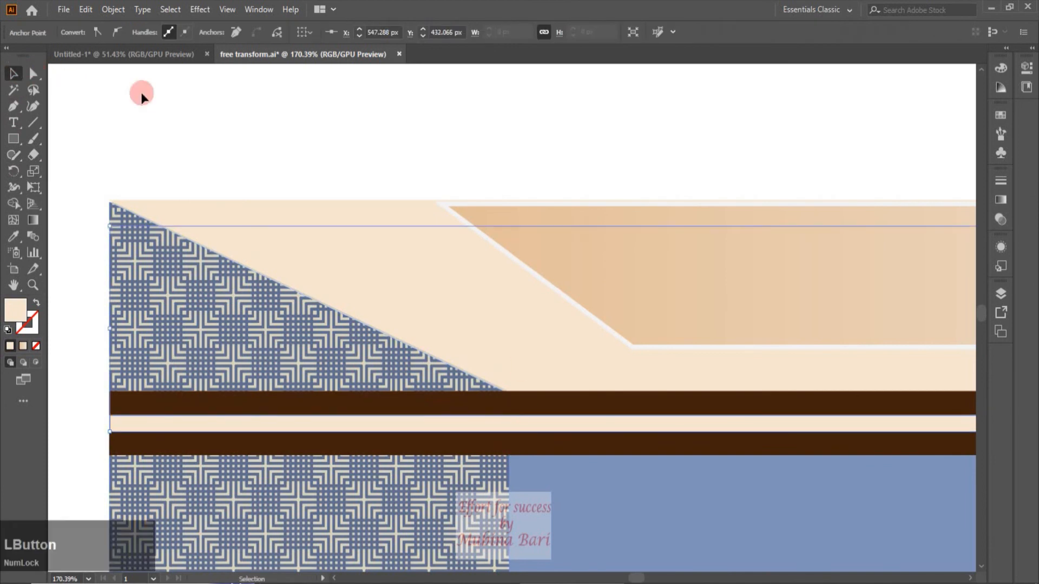
- Add anchor points on the upper and lower edges of the brown strip at the corner of the left and back walls
click(151, 400)
click(13, 106)
click(509, 455)
click(510, 391)
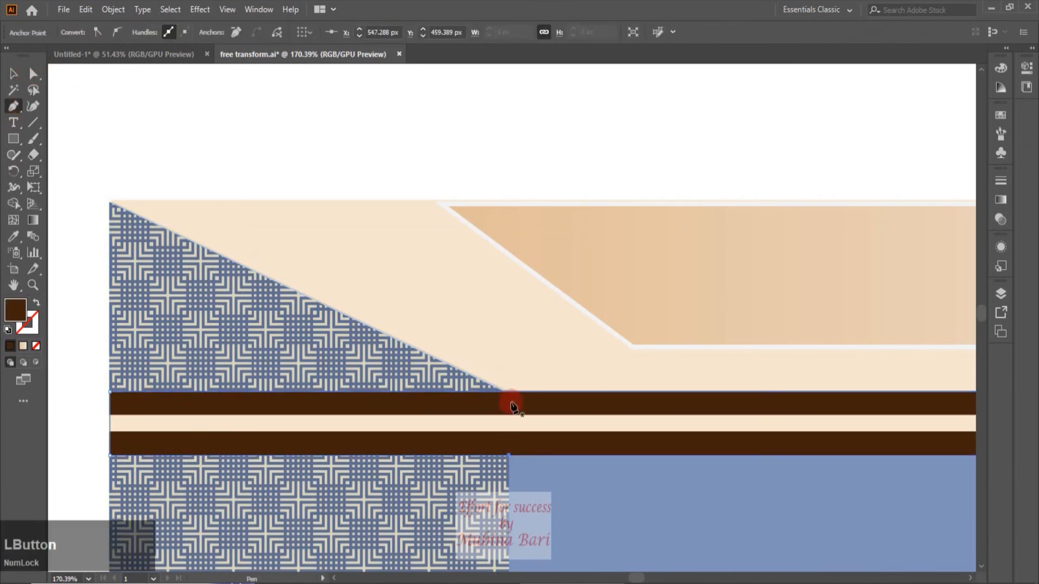
- Group the cream and brown strips again now that both have left-corner anchor points
click(14, 74)
click(271, 423)
shift+click(275, 404)
right_click(275, 404)
click(281, 164)
click(76, 318)
- Move the left end anchor points of both strips up to the ceiling's outer left corner and fit the artboard on screen
click(33, 73)
click(112, 432)
shift+click(110, 416)
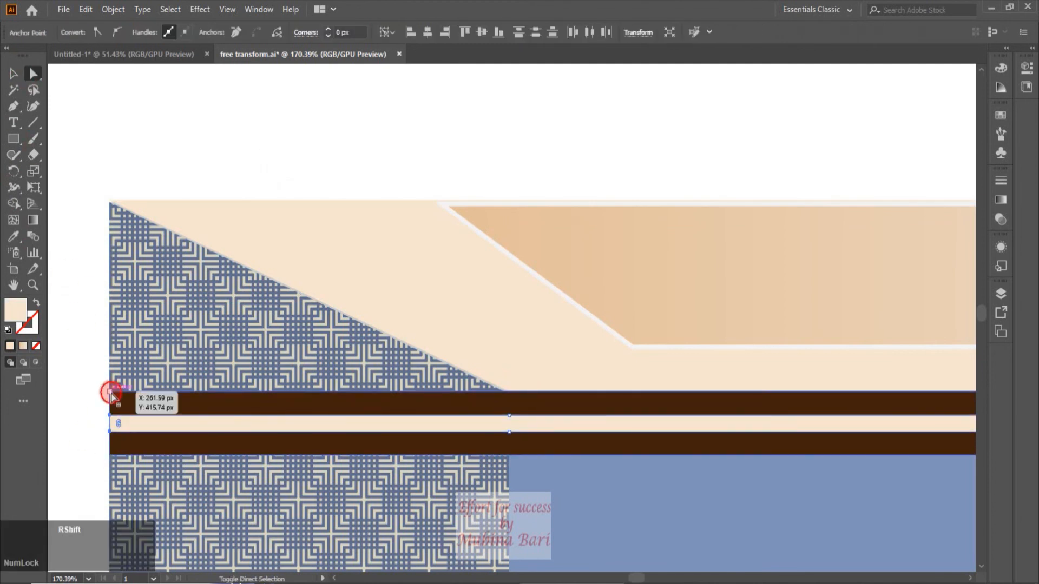
shift+click(110, 393)
shift+click(109, 455)
drag(158, 357, 157, 168)
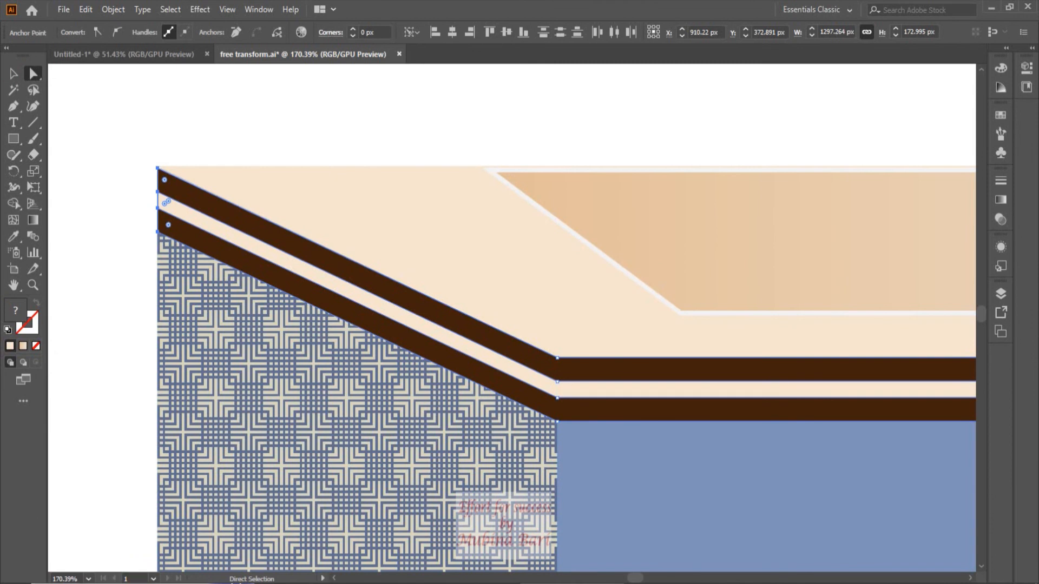
click(87, 579)
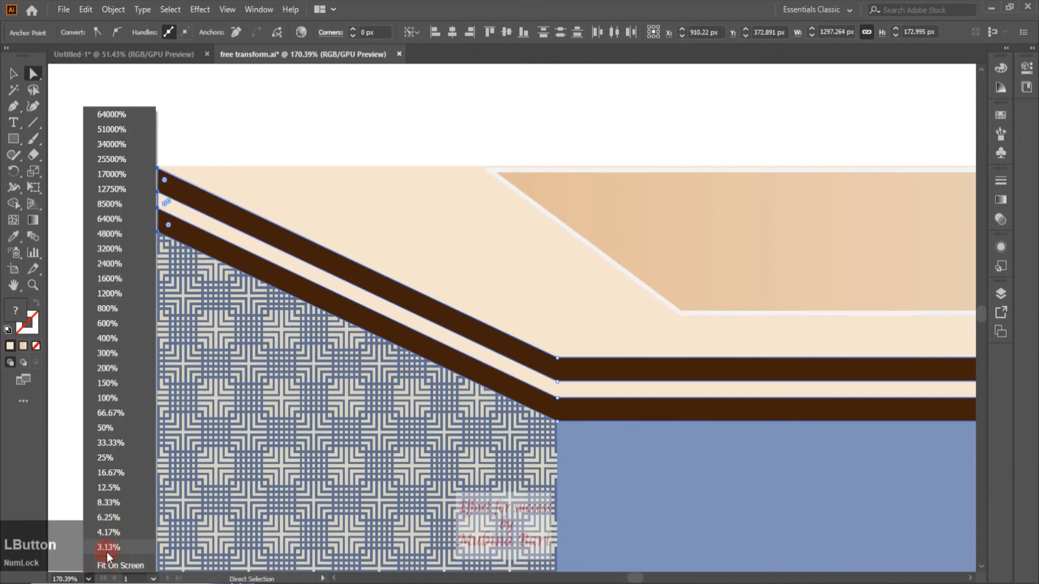
click(109, 563)
click(748, 547)
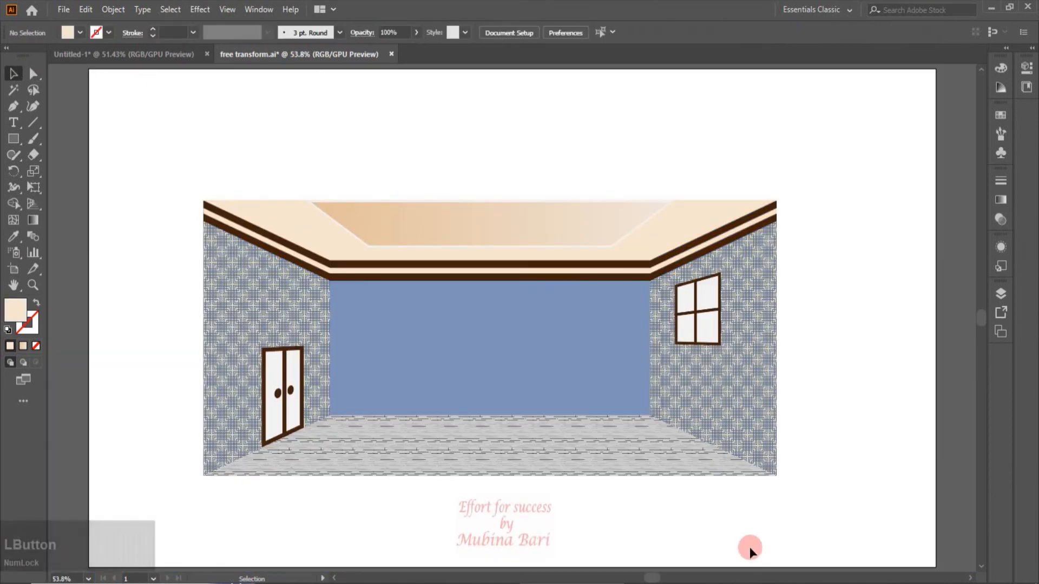